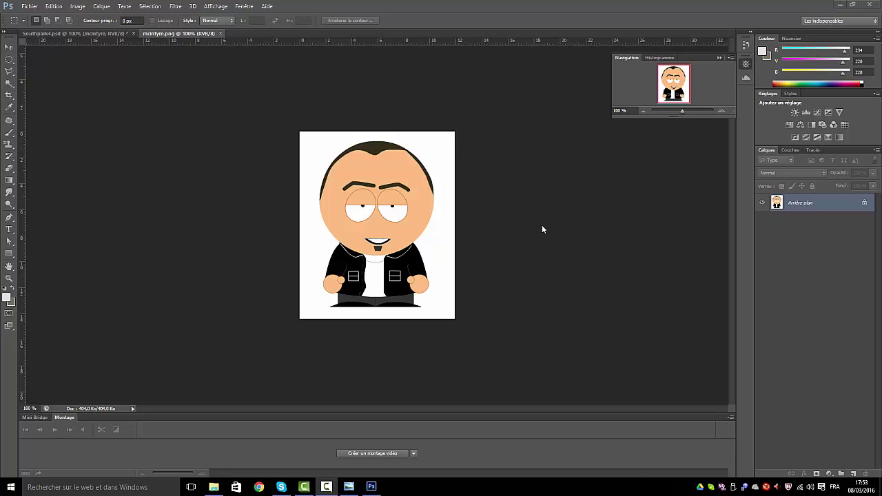
Convert the locked Arrière-plan background of mcintyre.png into a regular layer with the default name
click(10, 84)
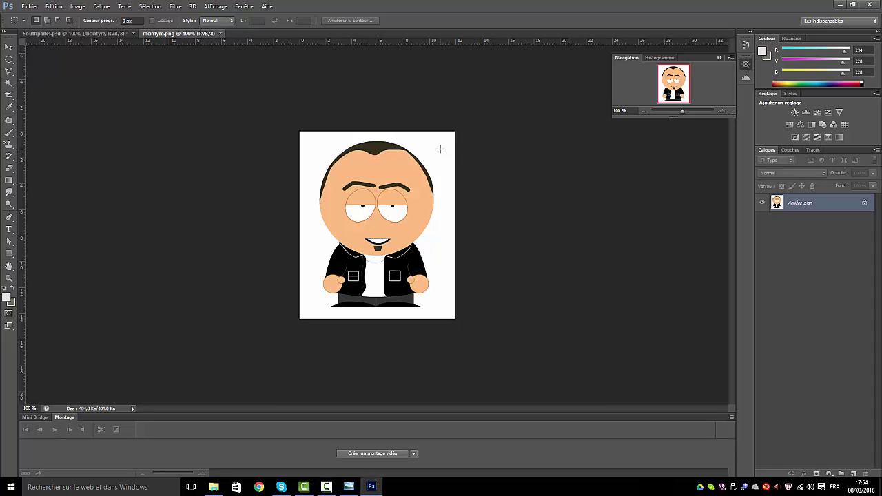
double_click(836, 201)
click(535, 156)
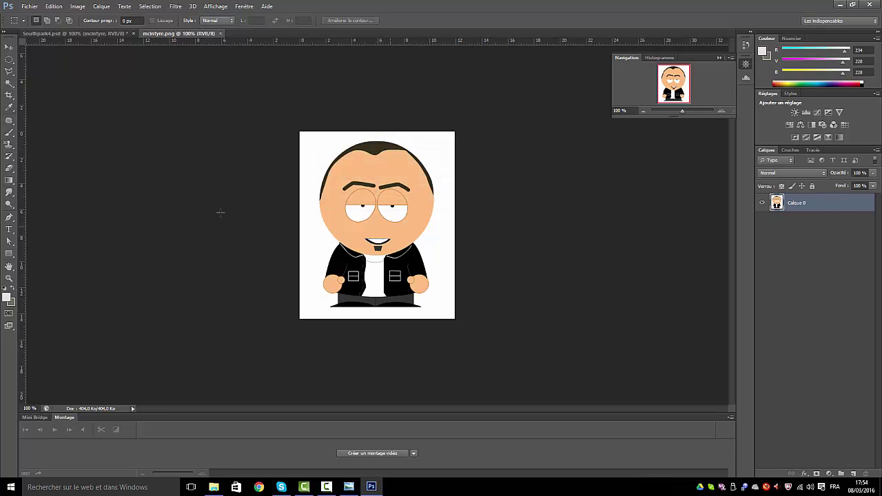
Delete the white background around the character using a Magic Wand selection, and deselect
click(10, 83)
click(446, 160)
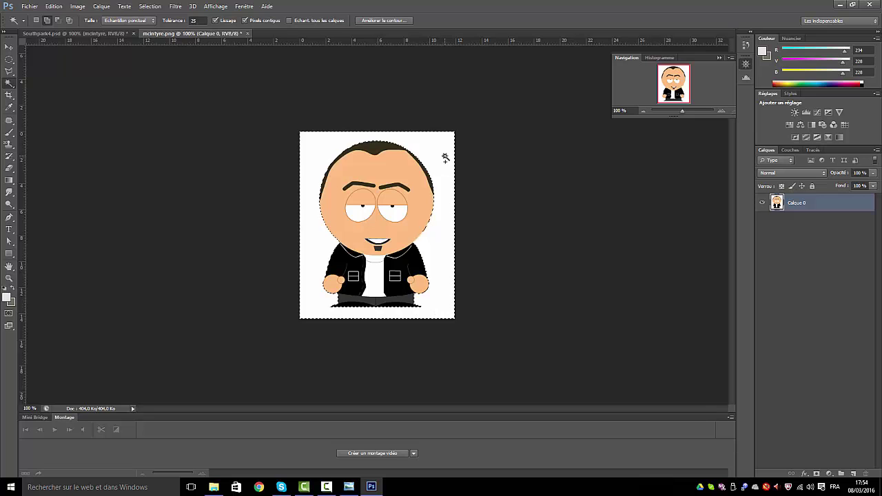
key(Delete)
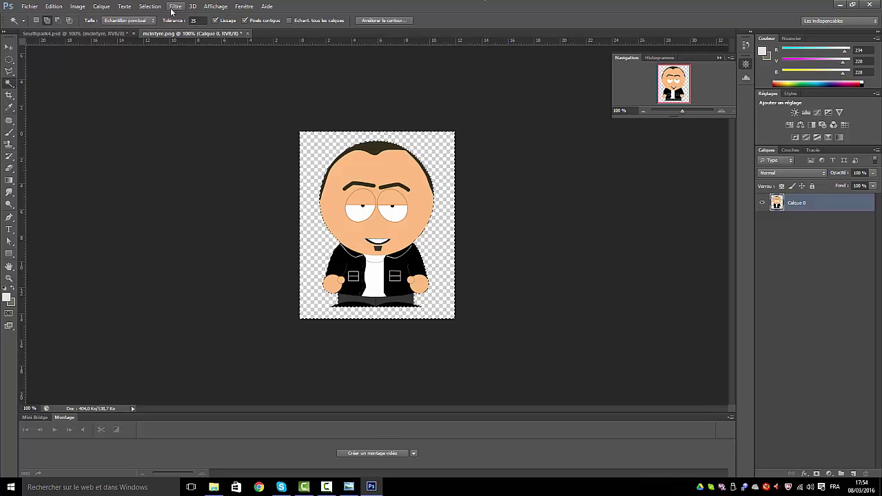
click(149, 6)
click(160, 26)
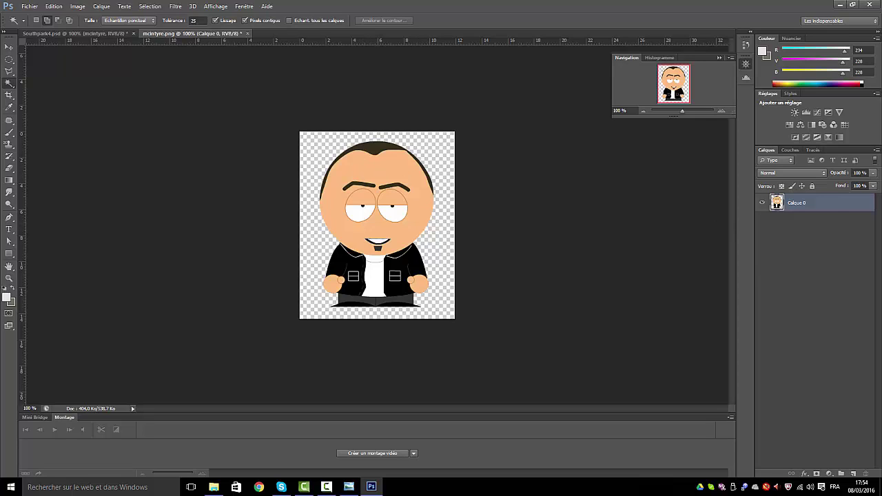
Switch to Southpark4.psd and show the face layers oeil1, sourcil2 and bouche1
click(11, 70)
click(96, 35)
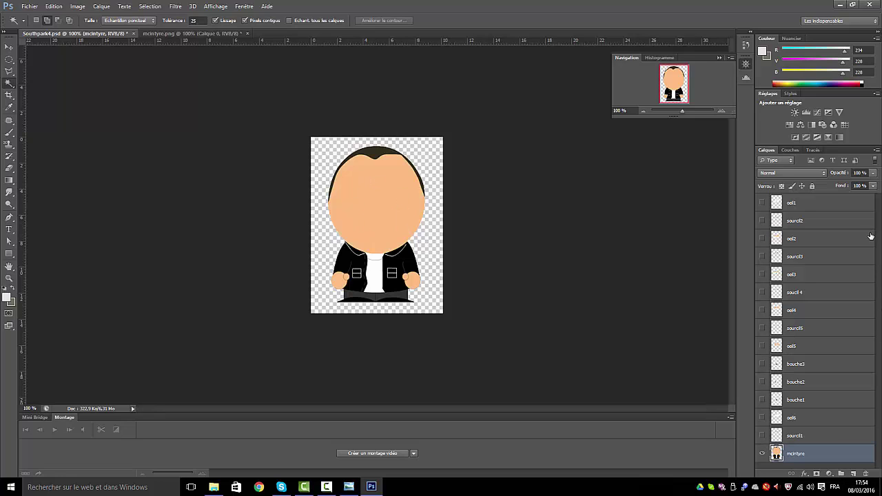
click(762, 203)
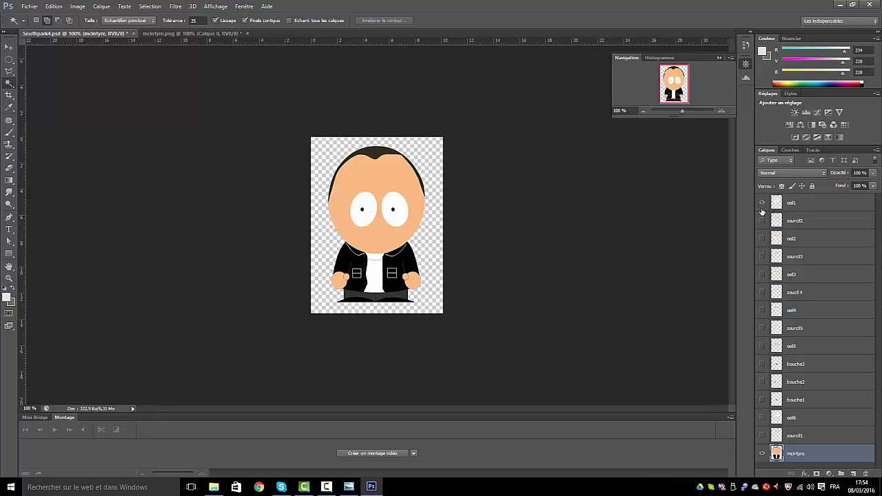
click(762, 221)
click(763, 401)
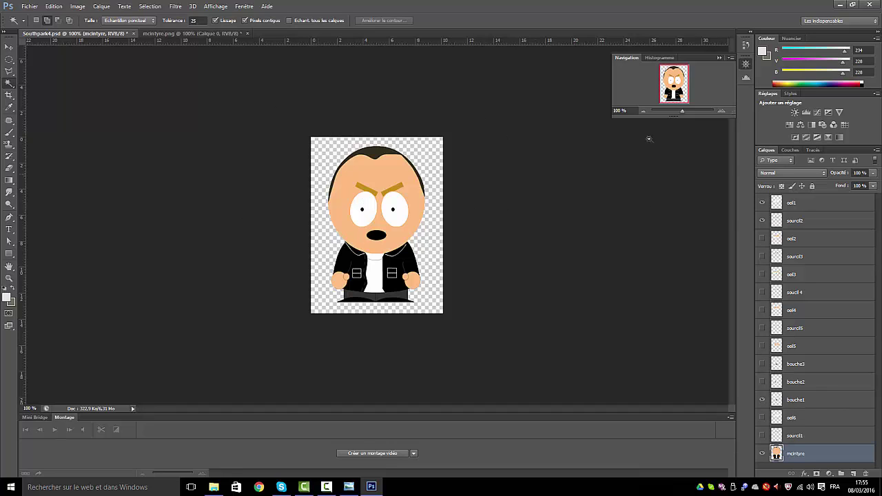
Preview another expression by showing oeil2 and bouche2 in place of oeil1, sourcil2 and bouche1
click(762, 202)
click(762, 221)
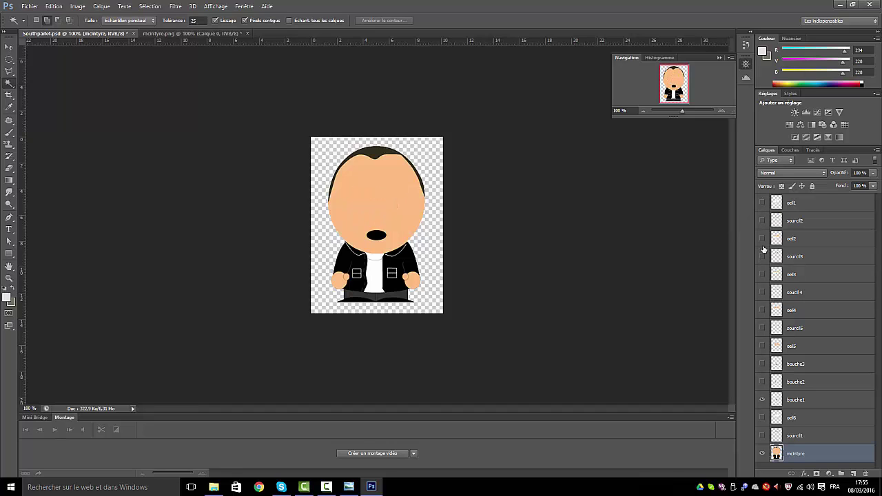
click(762, 240)
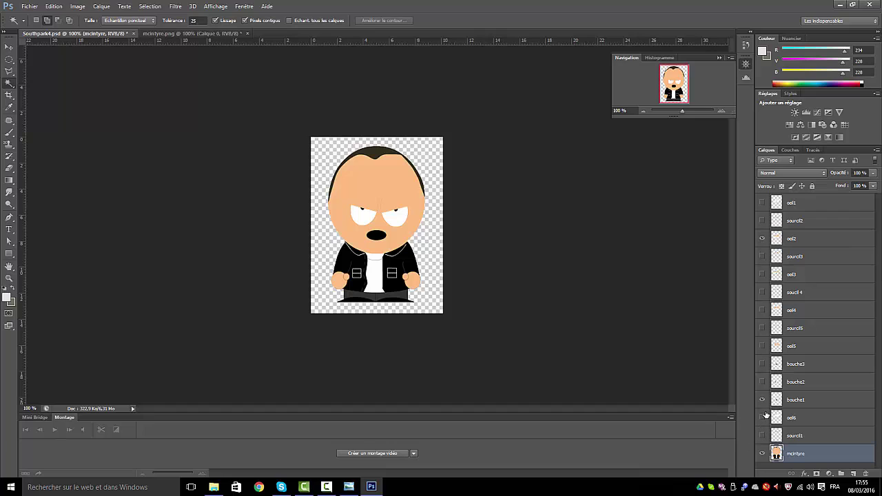
click(763, 382)
click(763, 400)
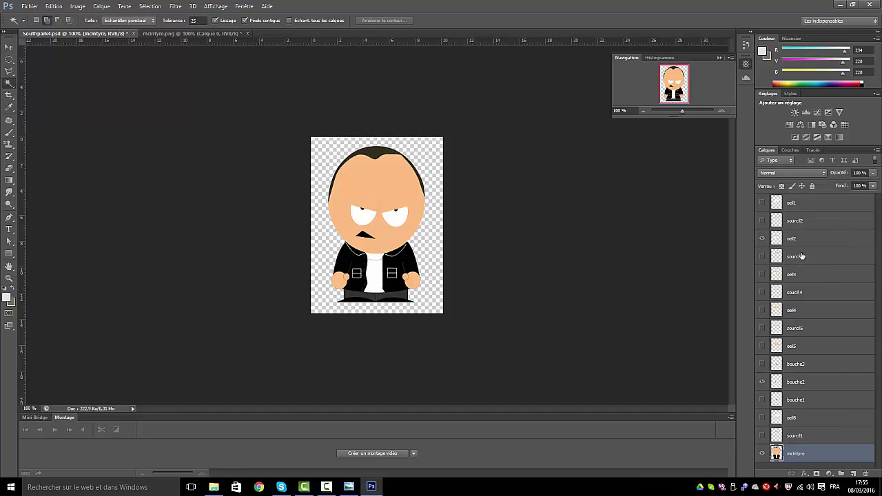
Briefly preview sourcil2, and replace the oeil2 layer with sourcil3 and oeil3
click(762, 221)
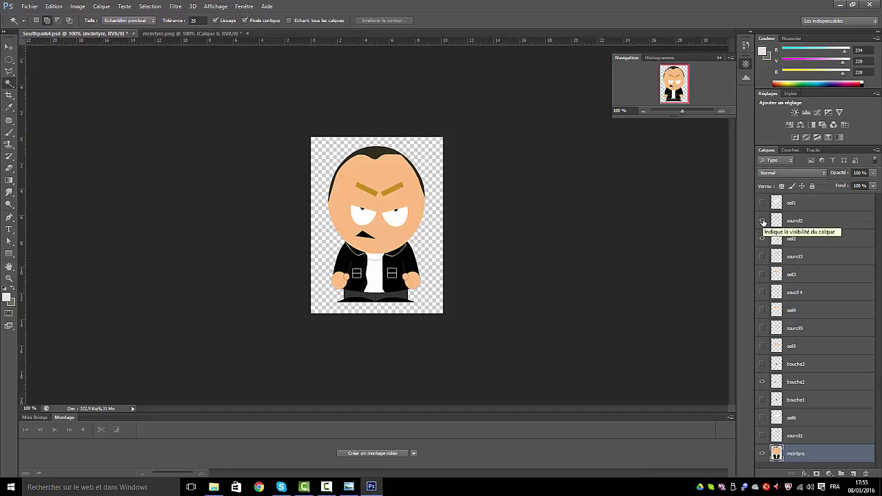
click(763, 221)
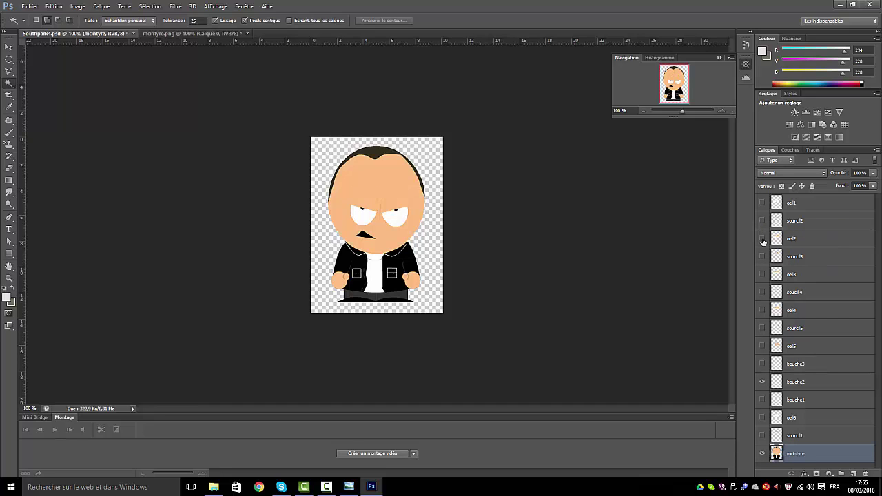
click(762, 239)
click(762, 257)
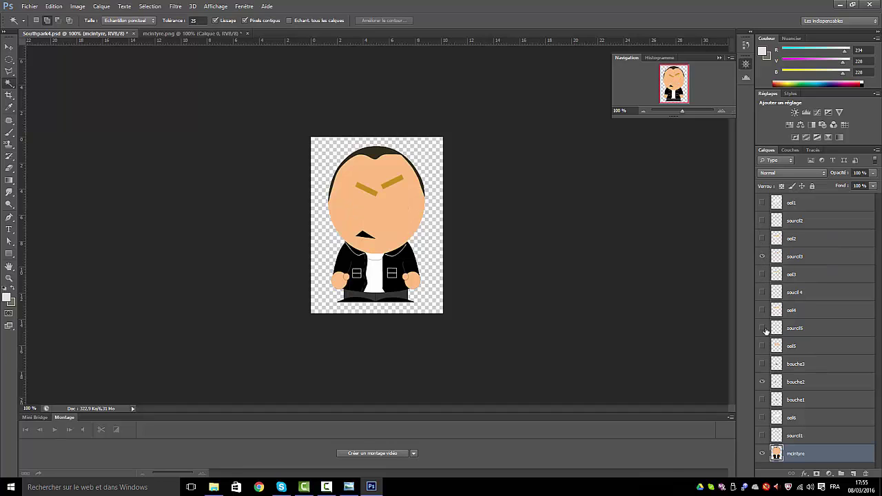
click(762, 274)
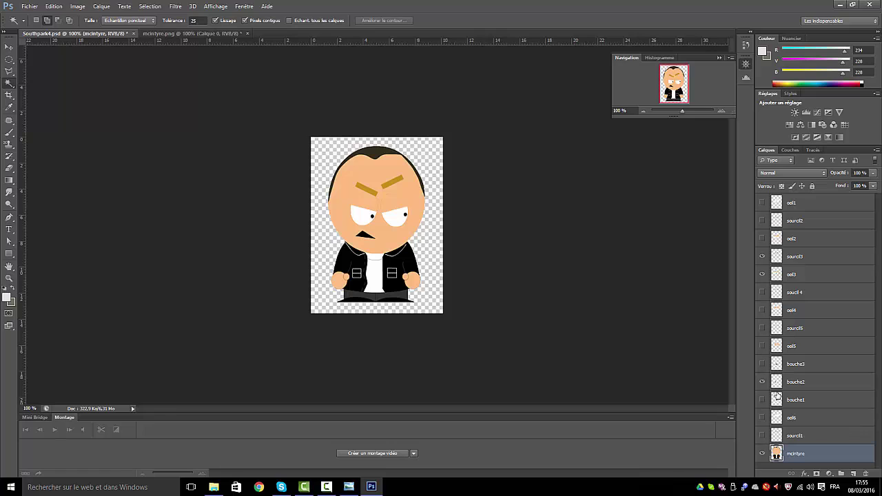
Compare the two mouths by alternating between bouche3 and bouche2, leaving bouche3 shown
click(763, 364)
click(763, 382)
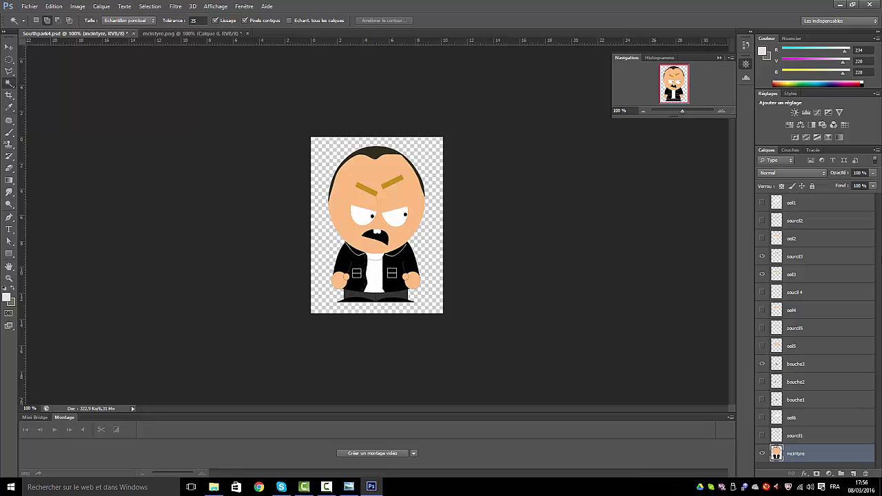
click(762, 364)
click(763, 382)
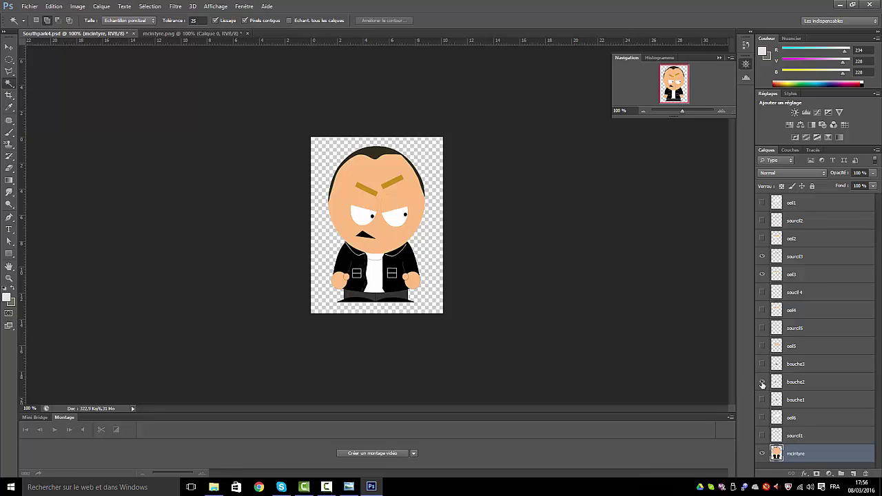
click(762, 364)
click(762, 382)
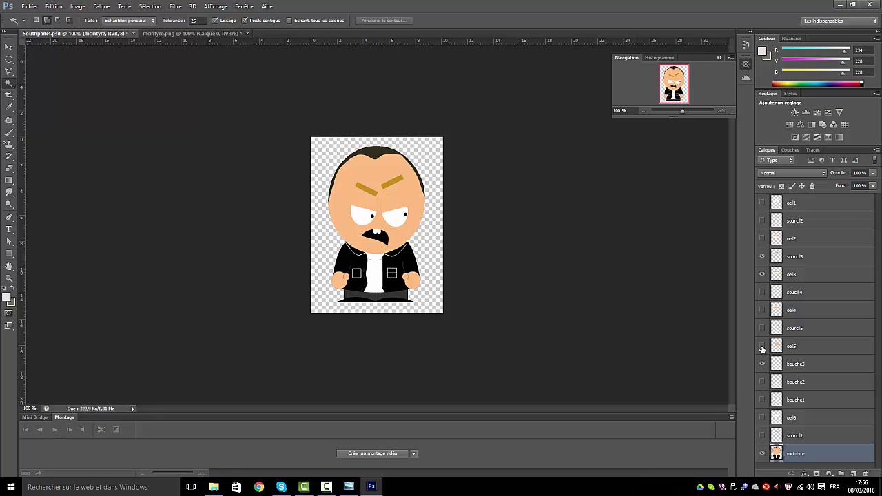
Preview oeil5 in place of oeil3 and sourcil3, and hide all face layers again, leaving only mcintyre shown
click(762, 346)
click(763, 275)
click(762, 257)
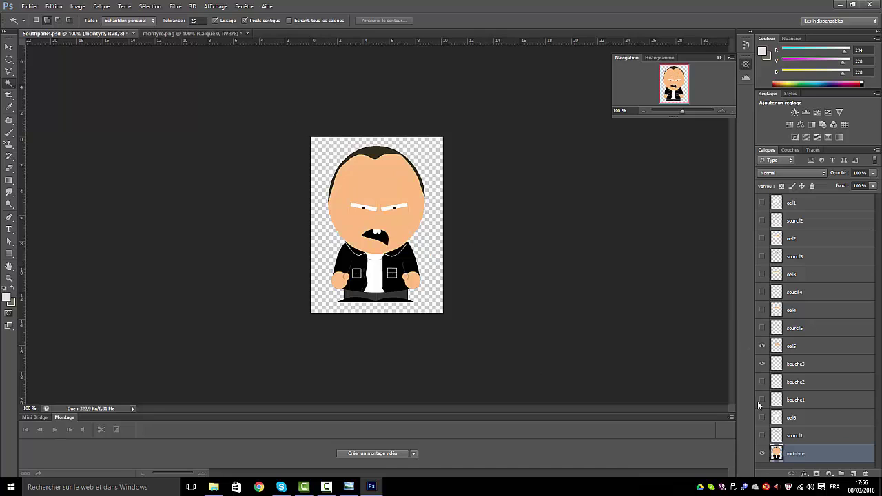
click(762, 364)
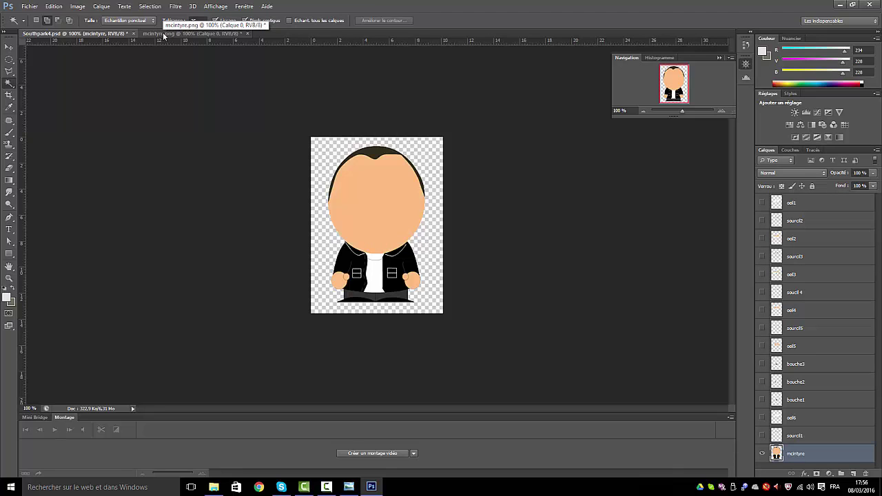
In mcintyre.png, outline the eyebrows, eyes, mouth and goatee with a Polygonal Lasso selection inside the face
click(186, 33)
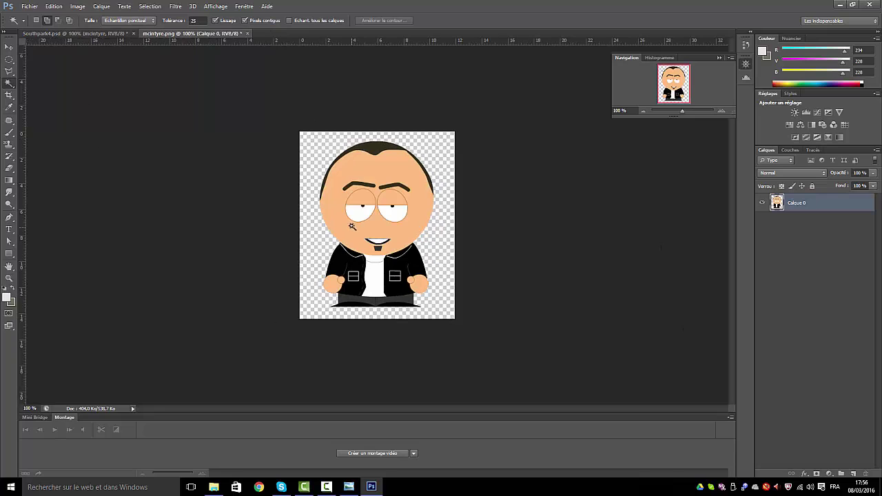
click(9, 72)
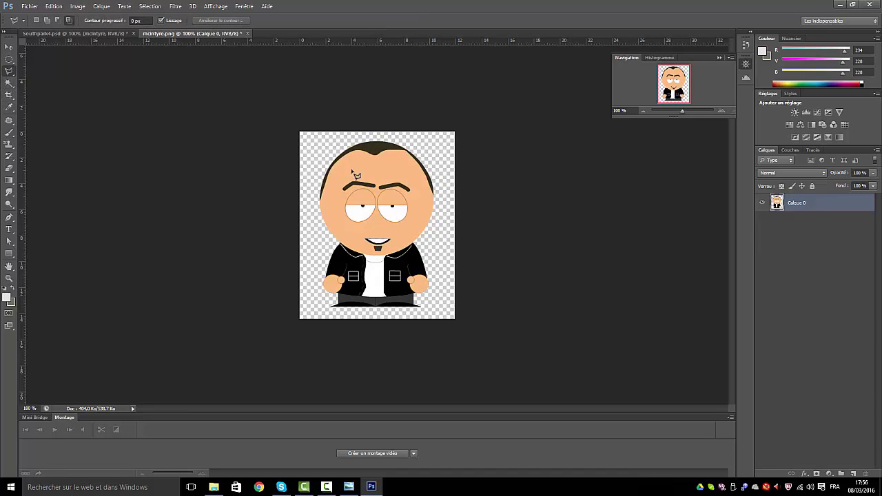
click(345, 178)
click(339, 213)
click(364, 245)
click(378, 250)
click(428, 219)
click(417, 178)
click(389, 167)
click(346, 181)
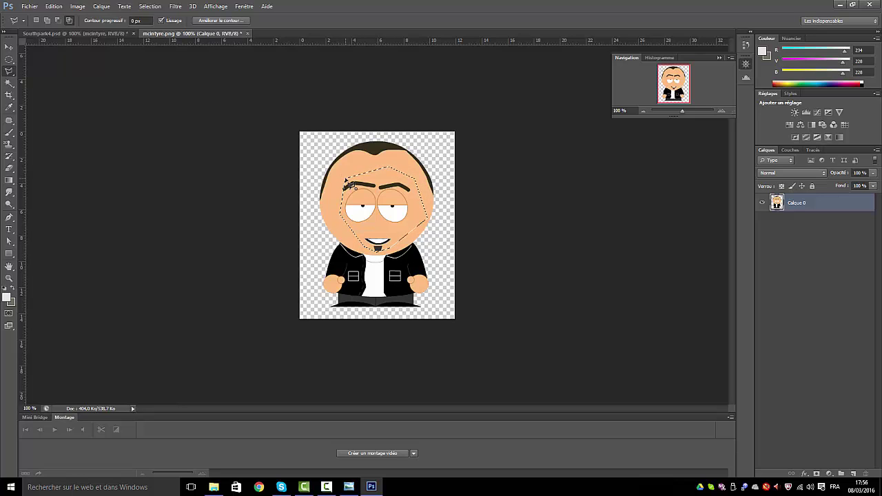
Try deleting the selected face area, and undo the deletion
key(Delete)
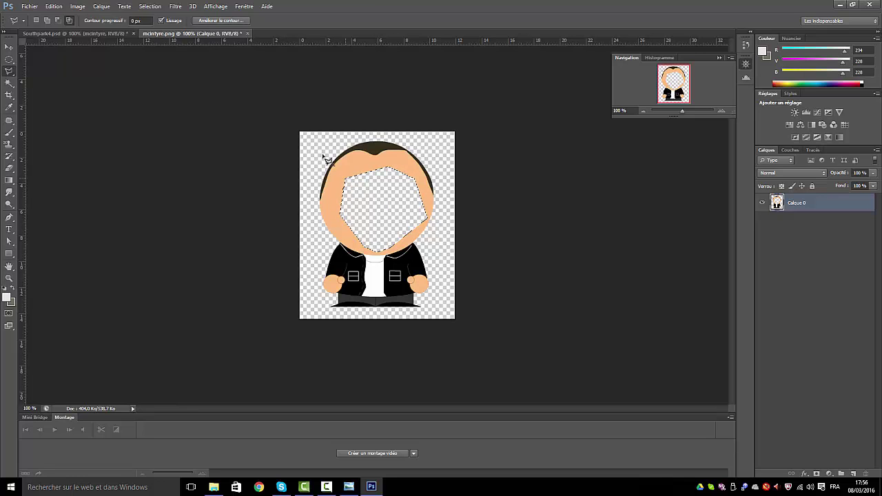
click(55, 7)
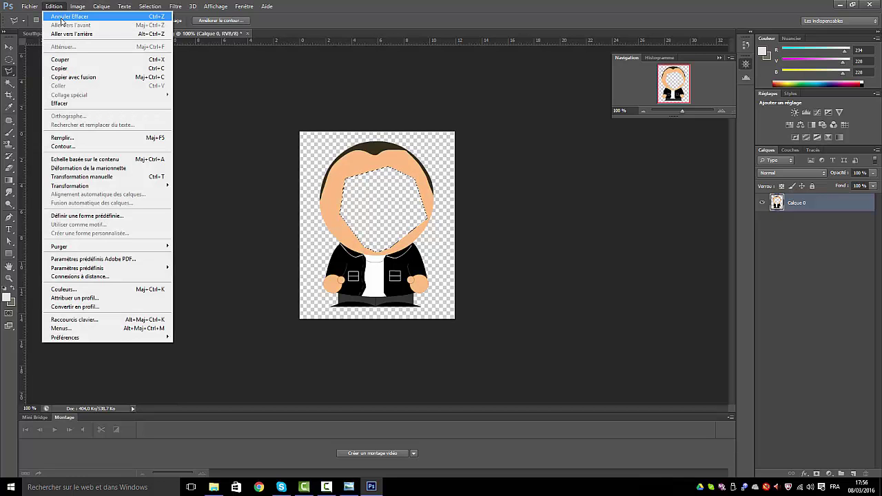
click(61, 17)
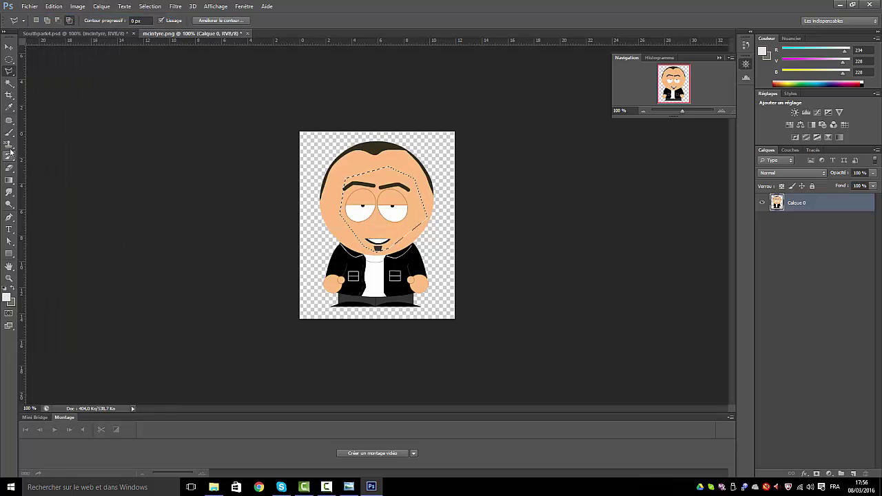
Sample the forehead's skin colour, fill the selected face area with it at 100% opacity, and deselect
click(9, 107)
click(359, 166)
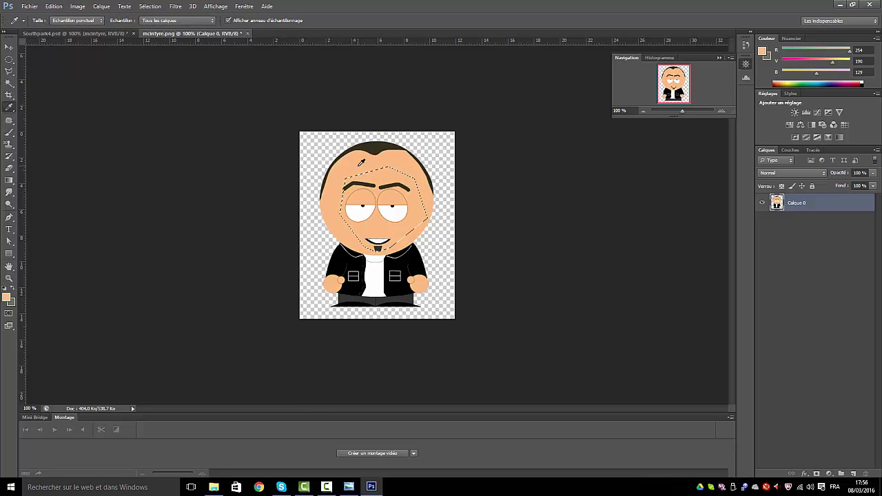
click(47, 8)
click(55, 142)
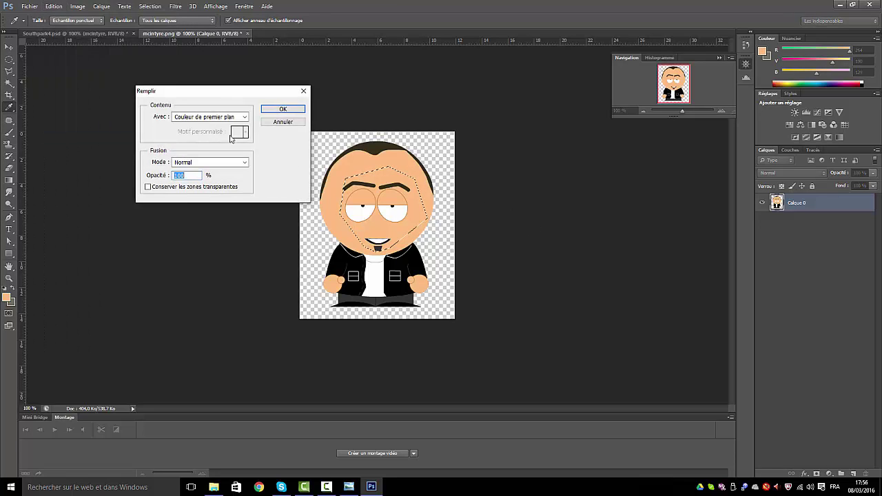
click(282, 112)
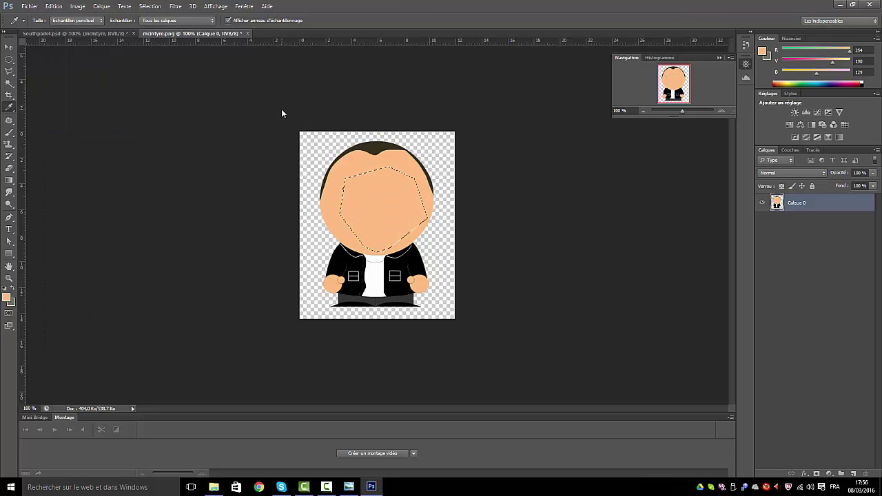
click(149, 6)
click(162, 23)
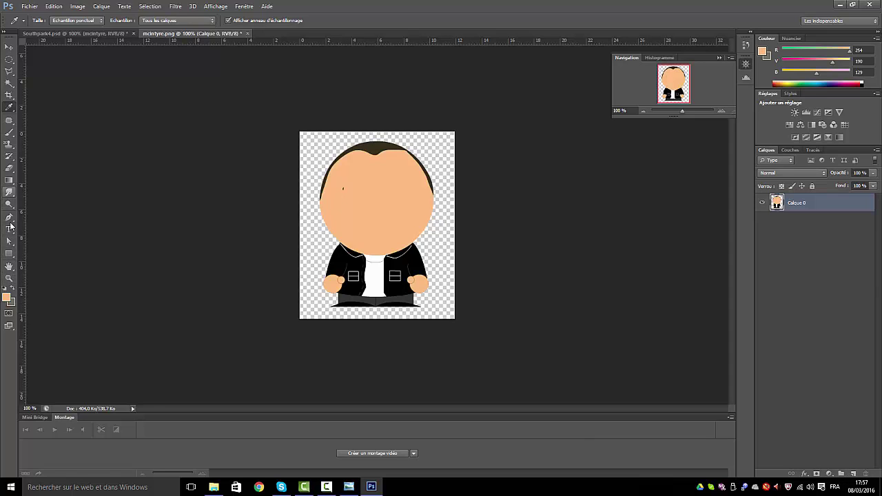
Draw a white vertical ellipse as an eye on the blank face, beside the leftover eyebrow speck
click(11, 255)
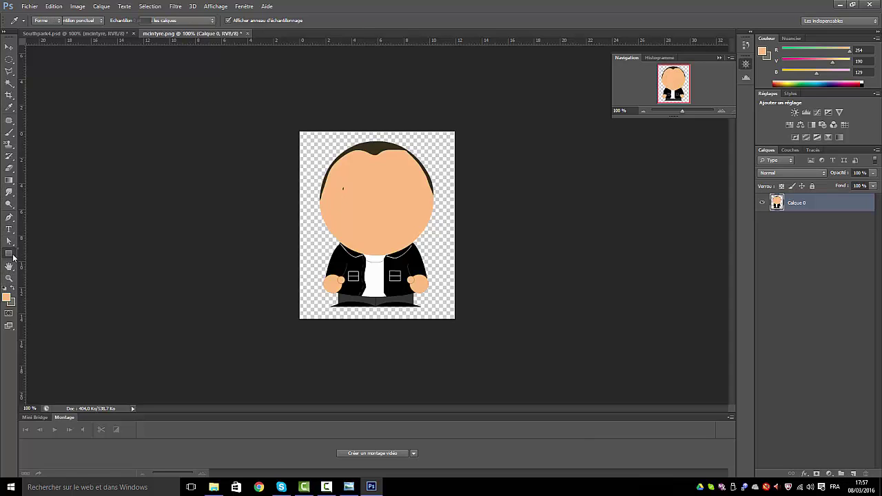
right_click(13, 257)
click(49, 269)
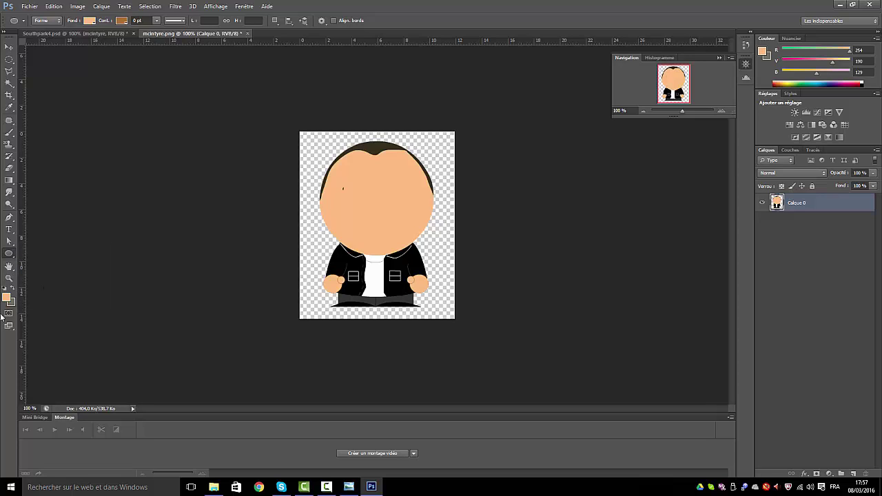
click(6, 288)
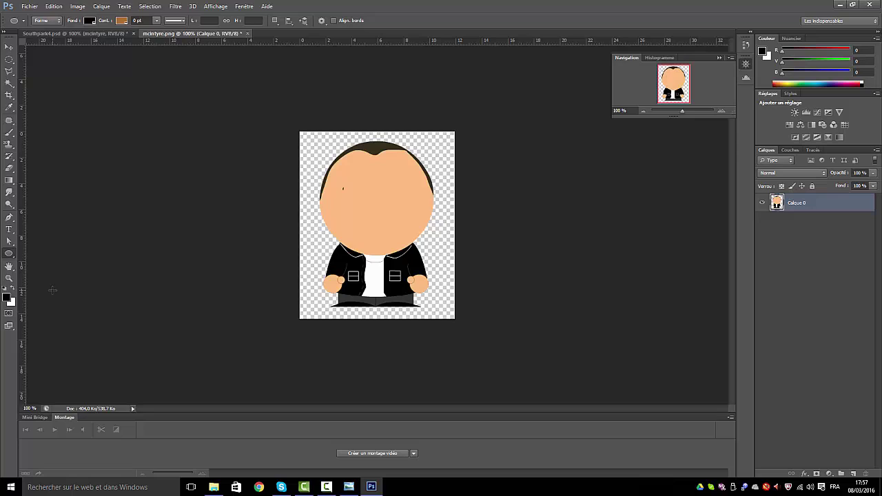
key(x)
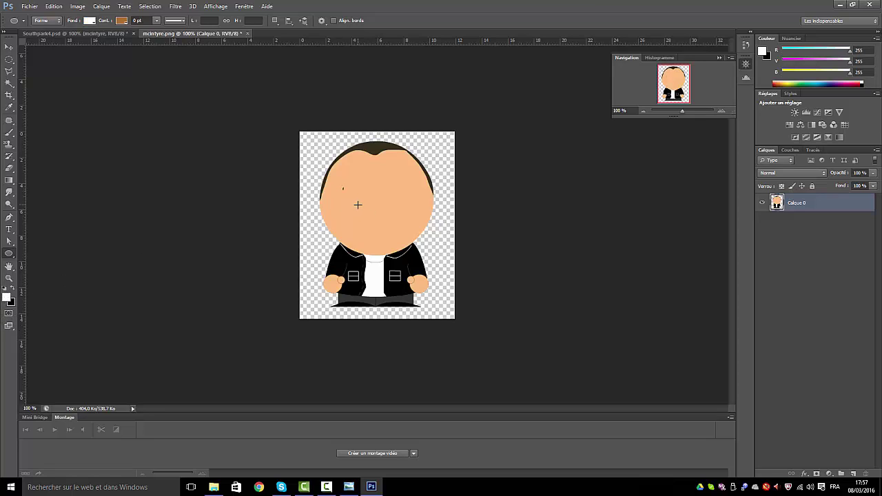
drag(356, 211, 362, 196)
click(9, 47)
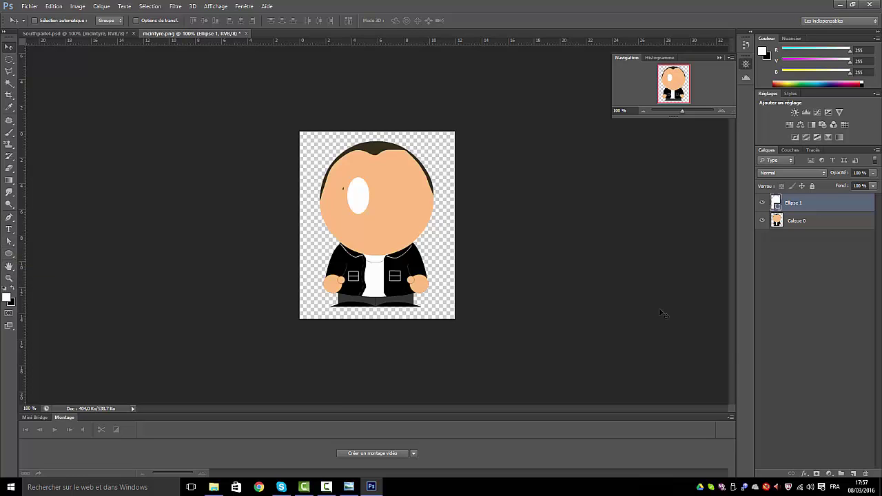
Create a new layer and draw a black ellipse about 12 x 8 px as a pupil in the middle of the white eye
click(831, 300)
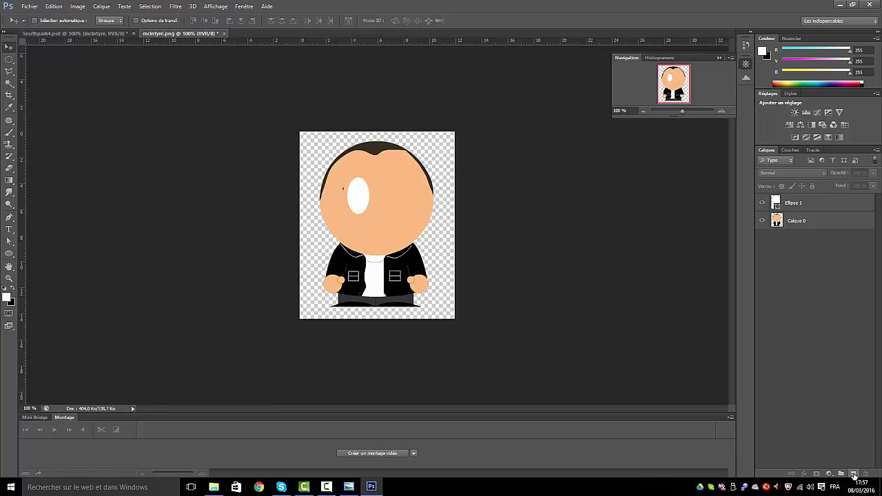
click(854, 475)
click(8, 253)
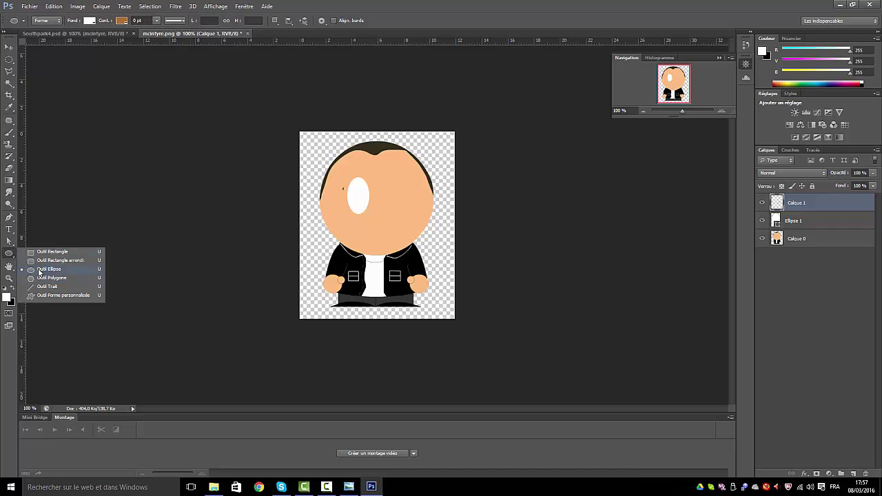
click(41, 269)
click(6, 289)
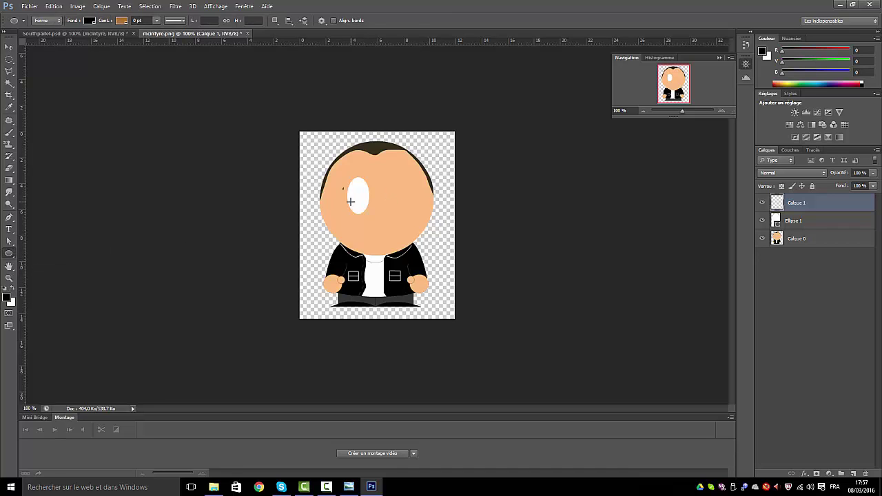
drag(359, 197, 359, 196)
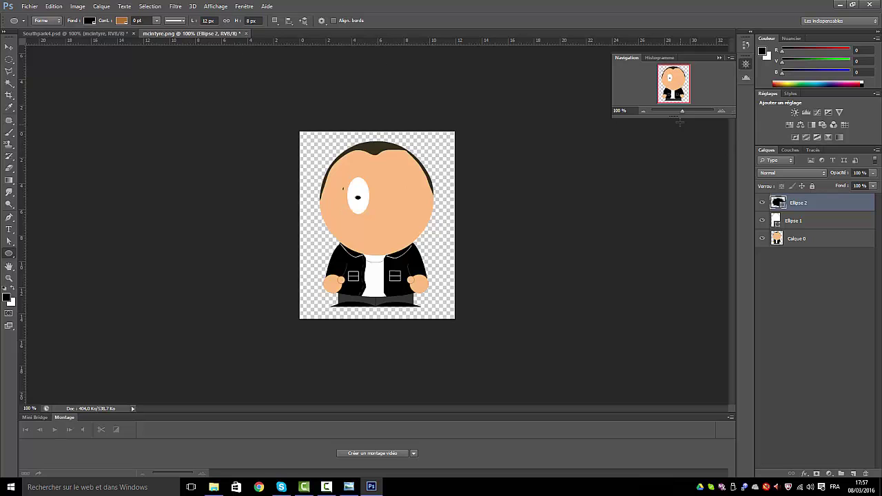
Free-transform the pupil's height to 150% so it becomes a round dot inside the white eye
drag(685, 110, 688, 110)
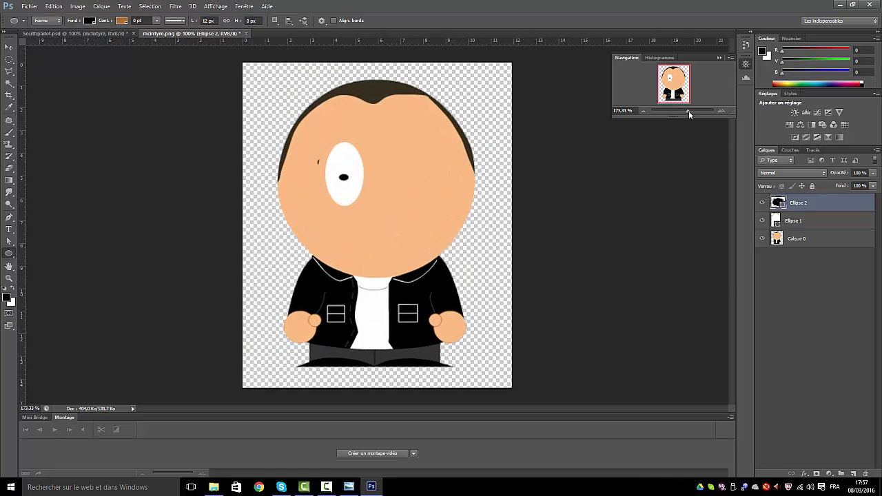
click(53, 8)
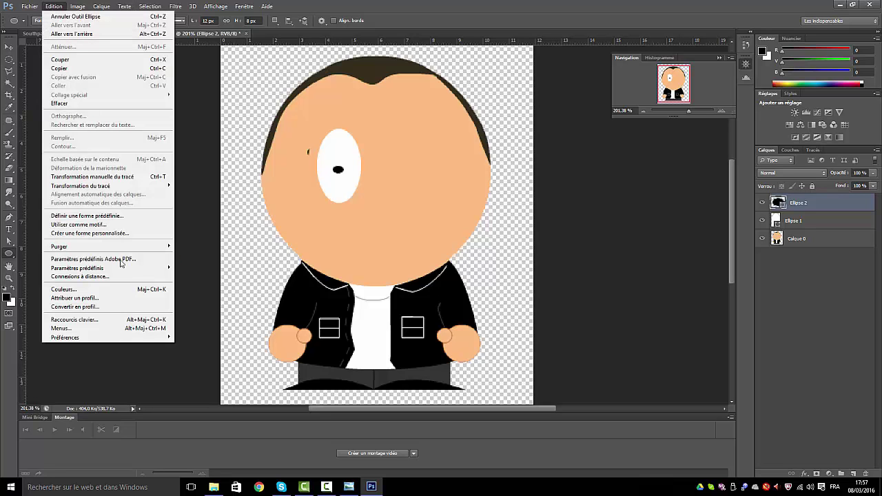
click(78, 177)
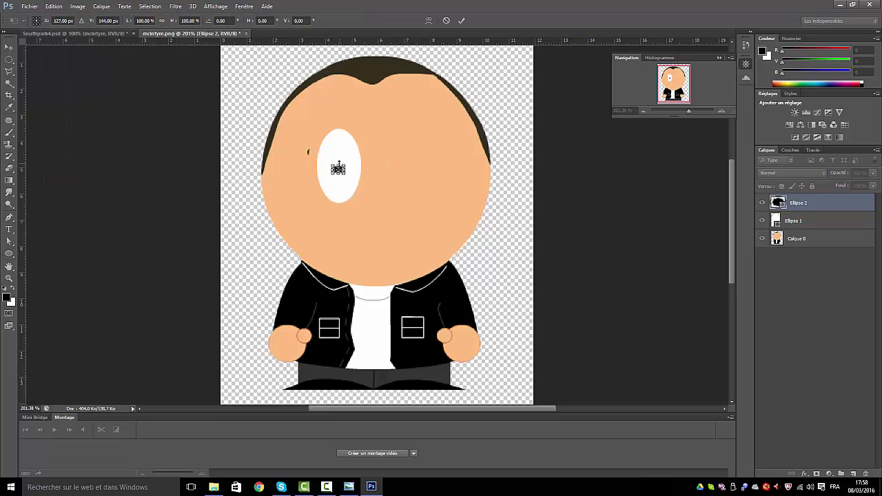
drag(339, 160, 338, 155)
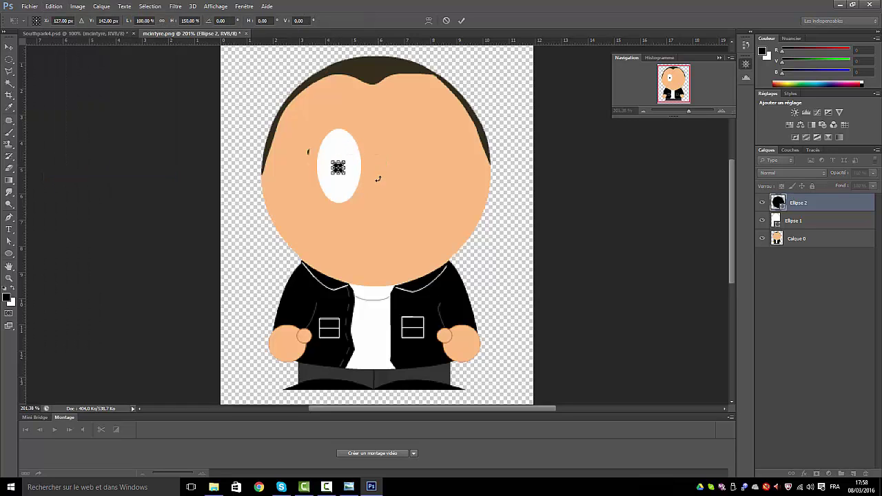
click(461, 20)
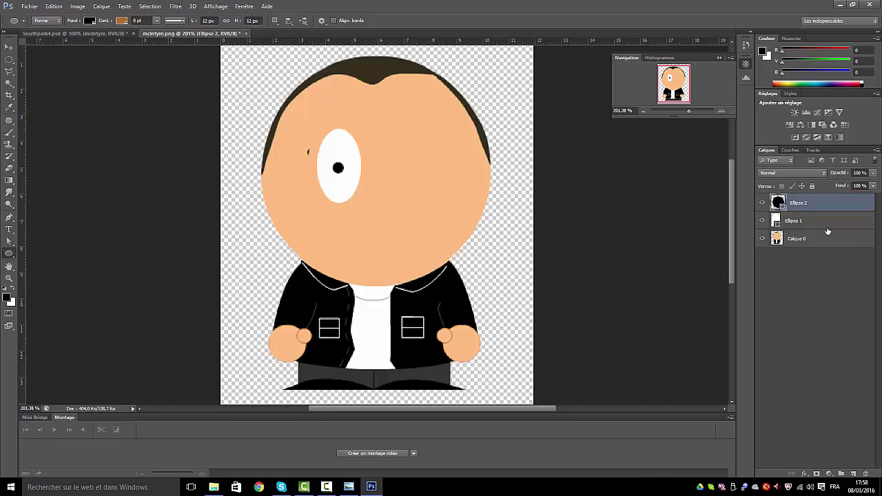
Duplicate the white eye layer Ellipse 1, rasterize the copy, and stack it above the pupil layer Ellipse 2
drag(797, 223, 856, 473)
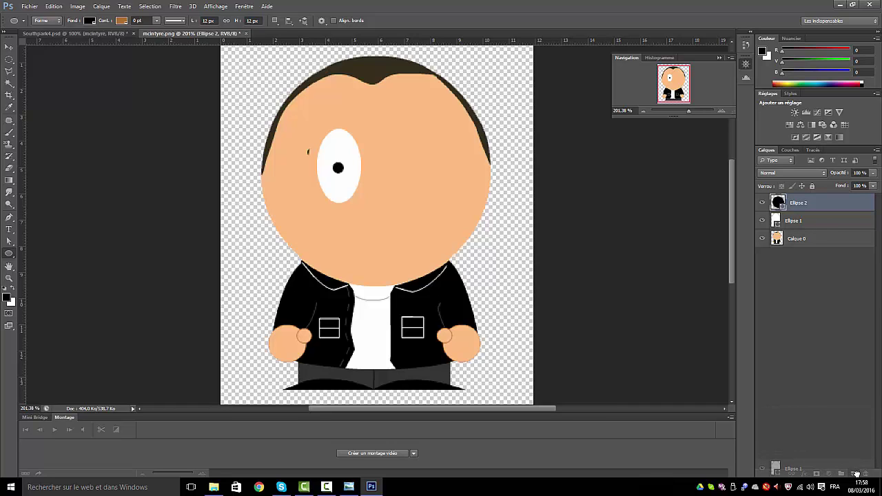
drag(860, 406, 853, 474)
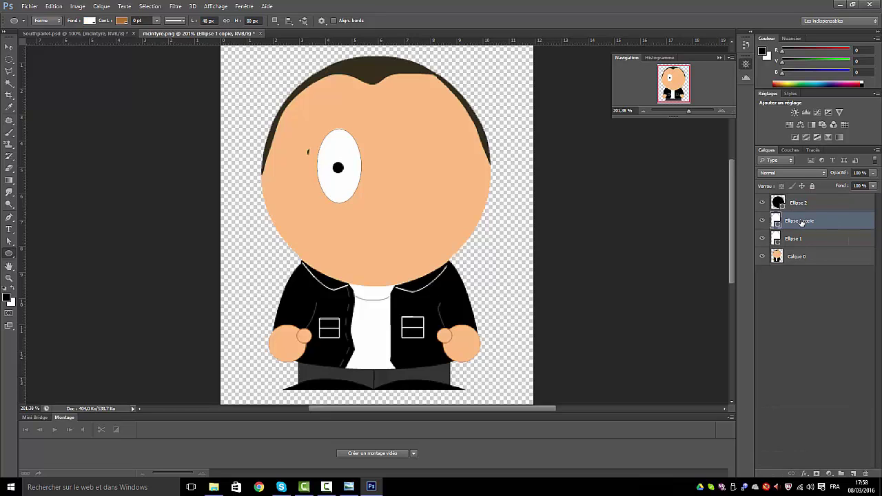
right_click(800, 222)
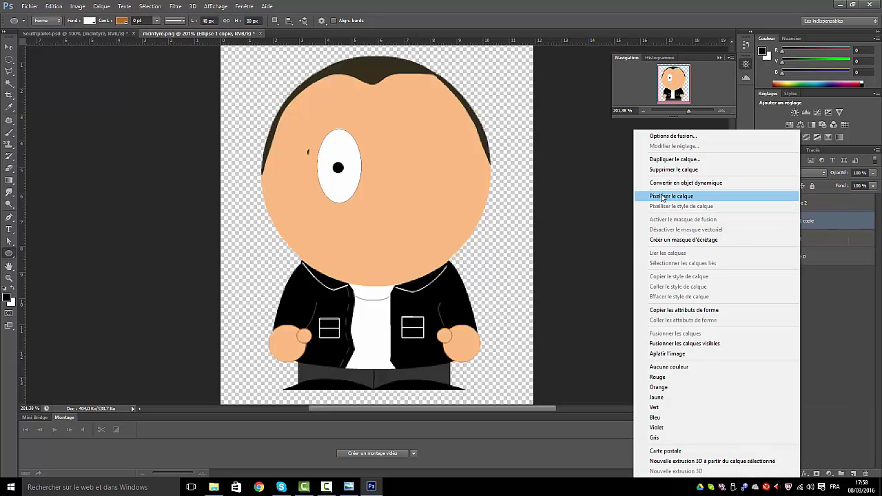
click(661, 197)
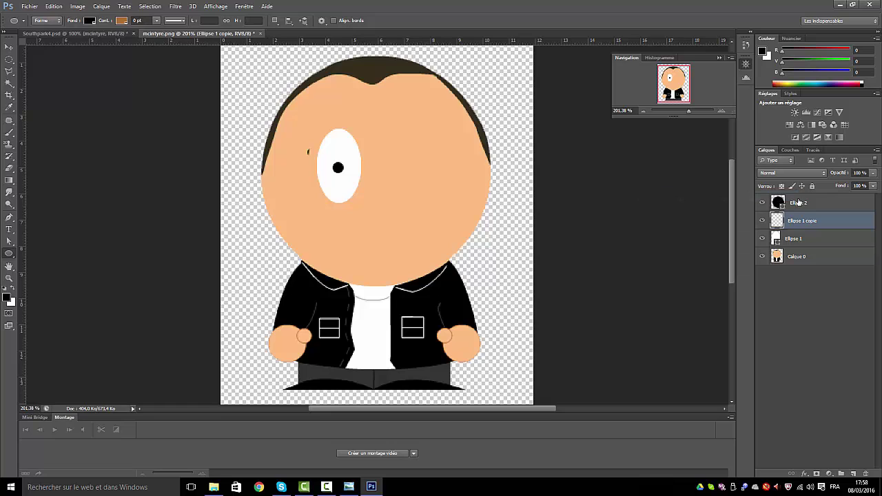
drag(798, 201, 800, 223)
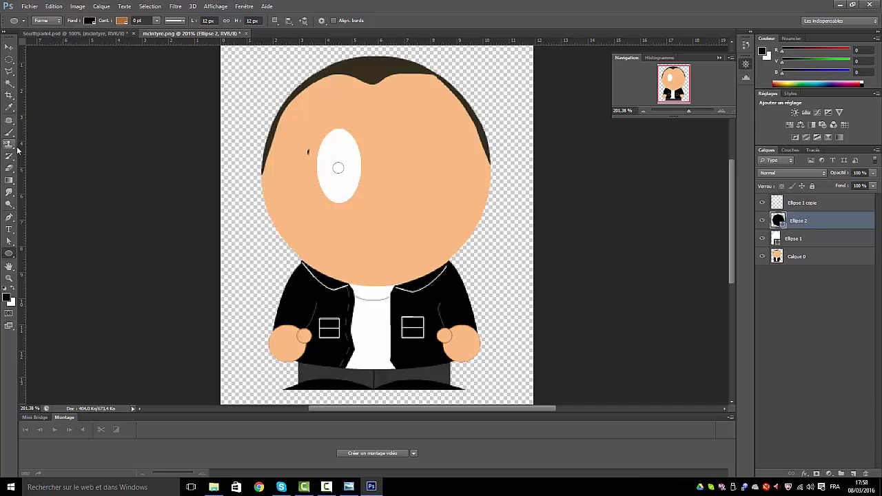
Sample the forehead's skin colour and adjust the foreground colour to RGB 253, 186, 122
click(9, 107)
click(334, 93)
click(7, 300)
click(542, 194)
click(689, 188)
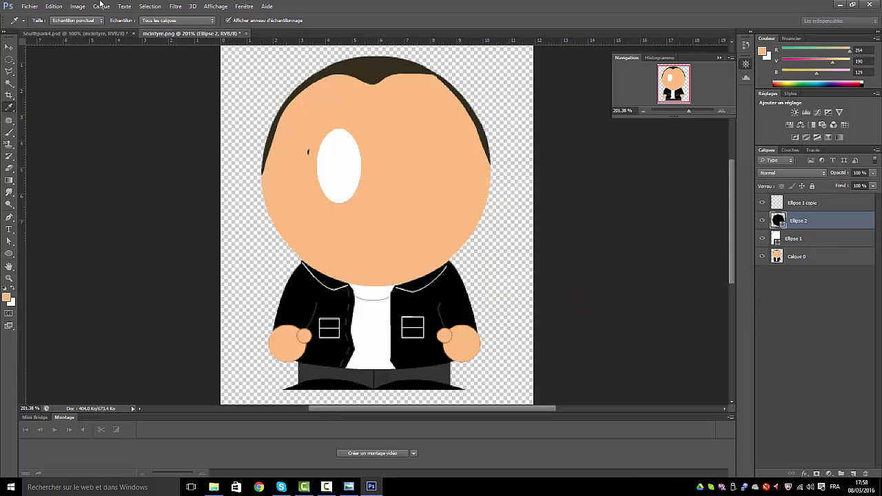
Select the white ellipse on the Ellipse 1 copie layer and fill it with the foreground colour at 100% opacity as an eyelid
click(9, 83)
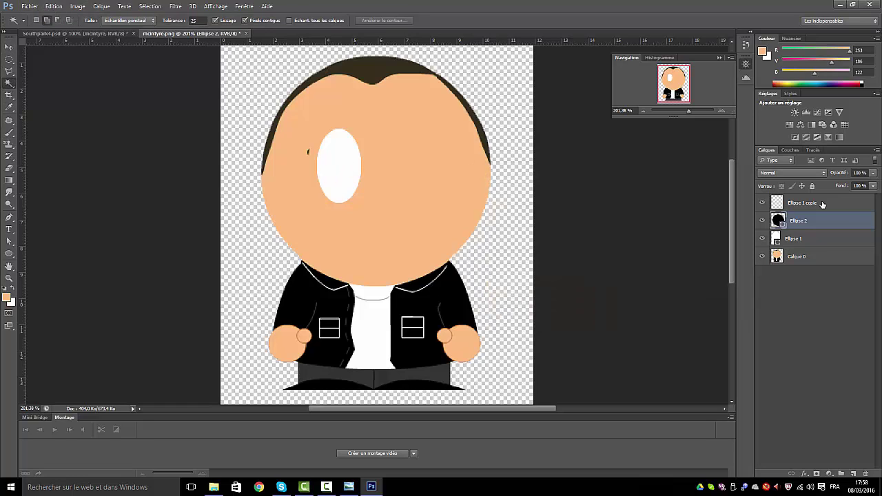
click(822, 204)
click(347, 165)
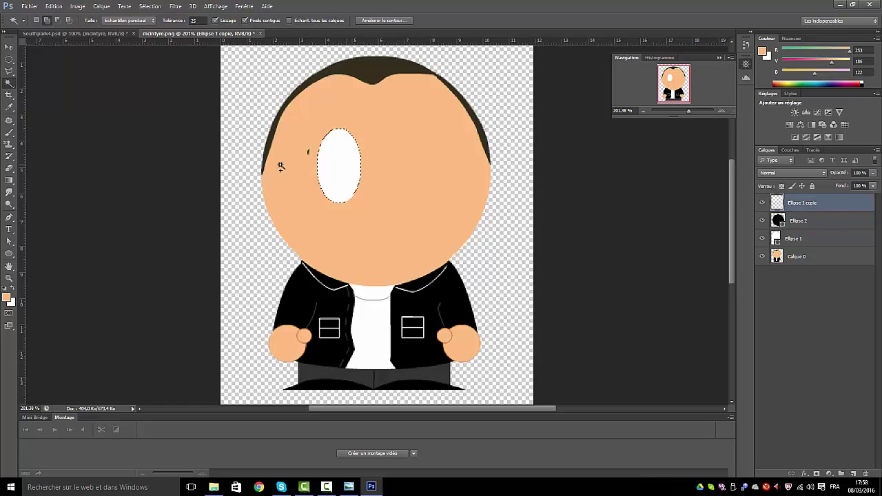
click(51, 7)
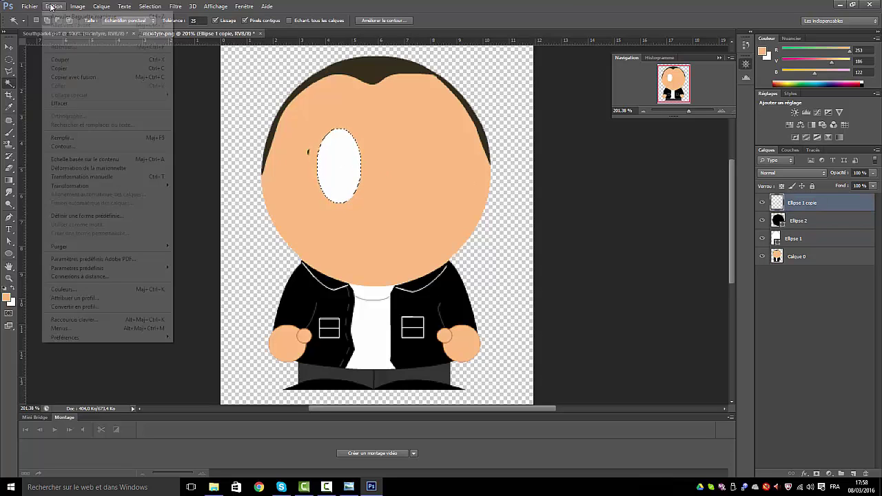
click(69, 138)
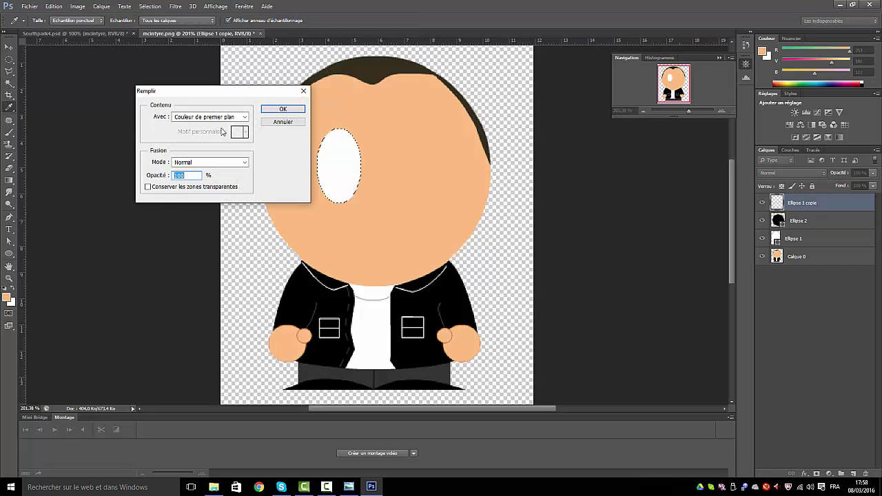
click(282, 110)
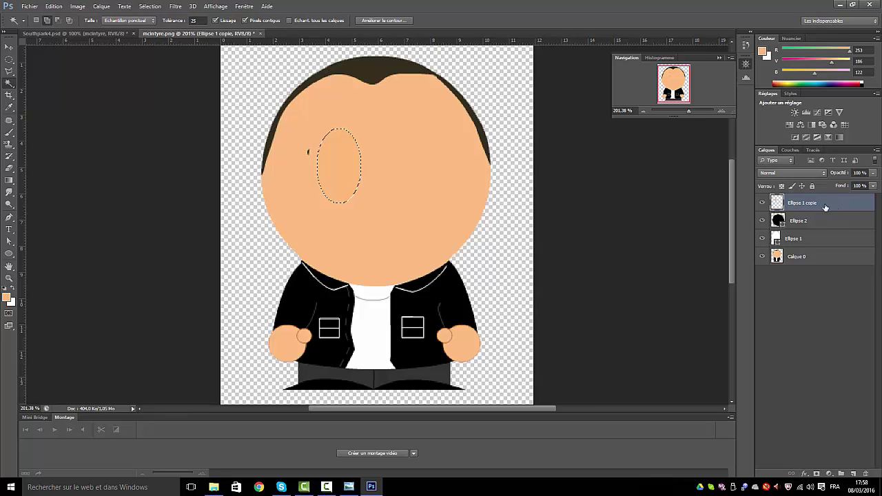
Duplicate the eyelid, white eye and pupil layers, and move the three copies below Calque 0
drag(824, 204, 854, 475)
drag(799, 205, 820, 293)
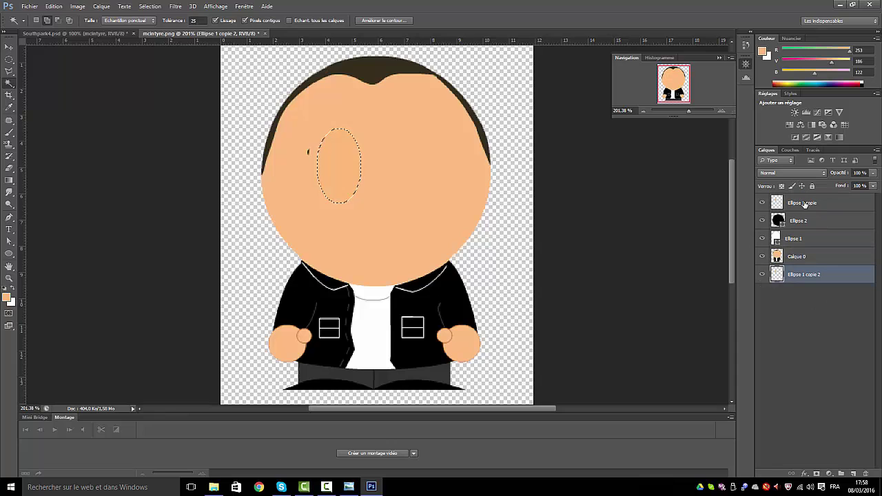
drag(804, 239, 855, 473)
drag(790, 240, 793, 314)
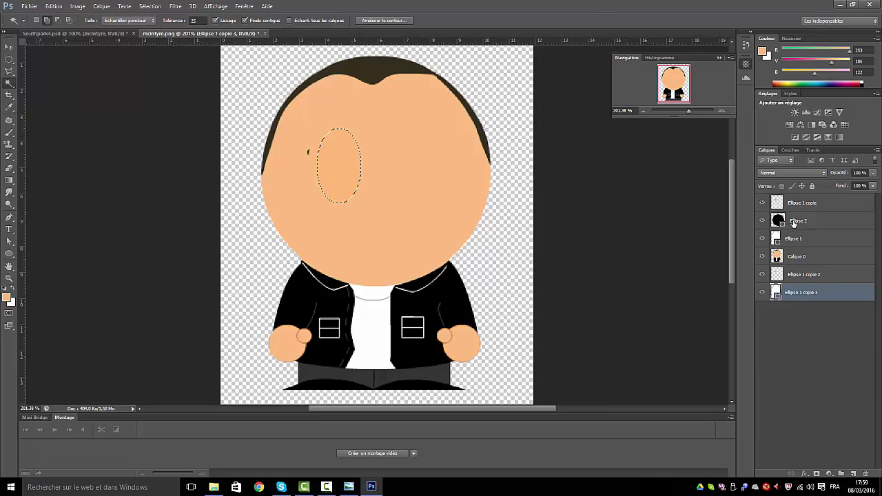
drag(794, 221, 854, 473)
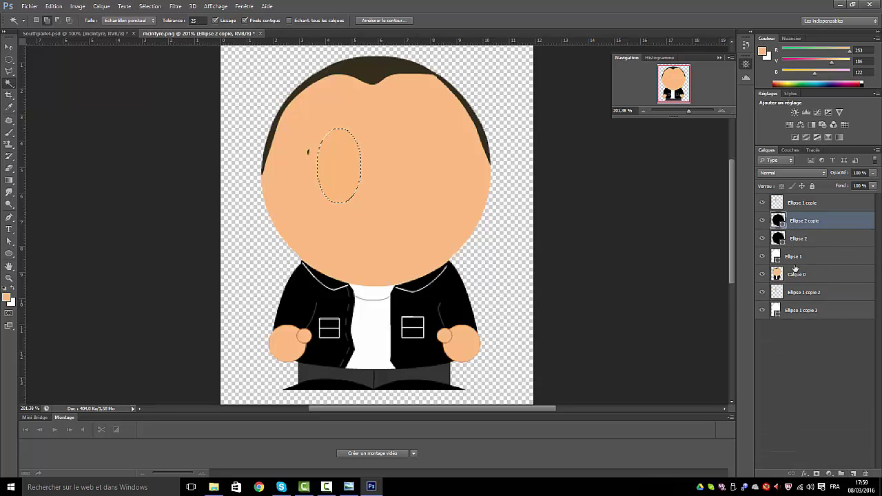
drag(799, 224, 810, 328)
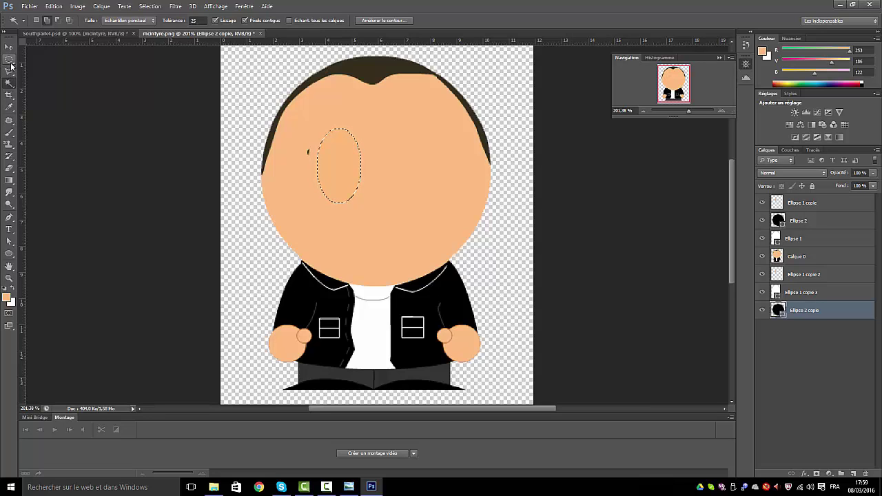
Replace the oval selection with a rectangle over the eyelid's lower half, delete that part from Ellipse 1 copie, and deselect
drag(9, 60, 36, 71)
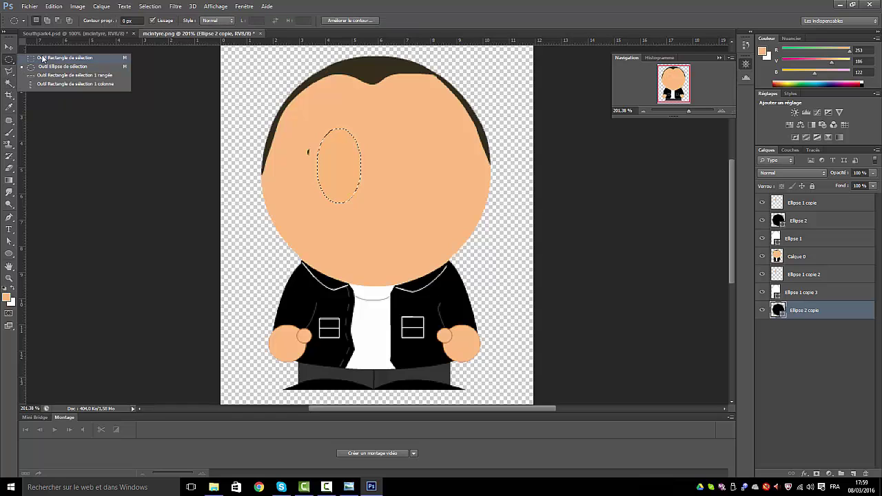
click(42, 58)
click(150, 6)
click(160, 25)
drag(305, 164, 386, 201)
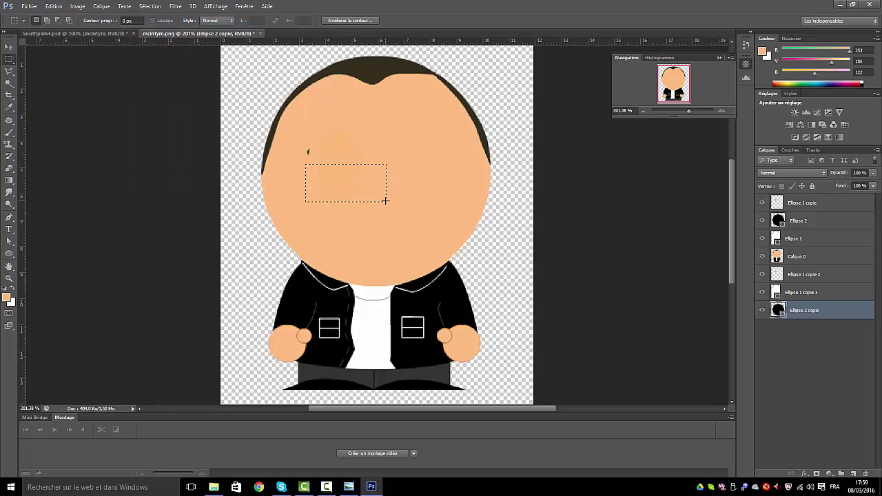
click(812, 203)
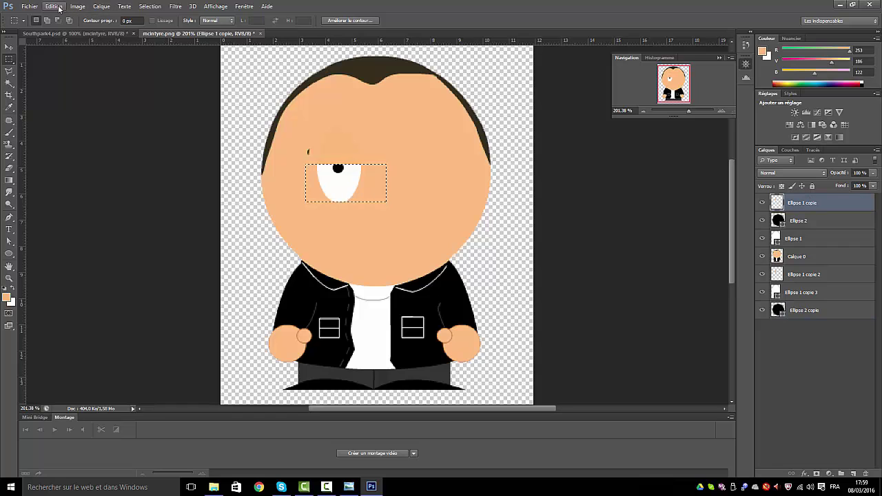
click(149, 7)
click(170, 25)
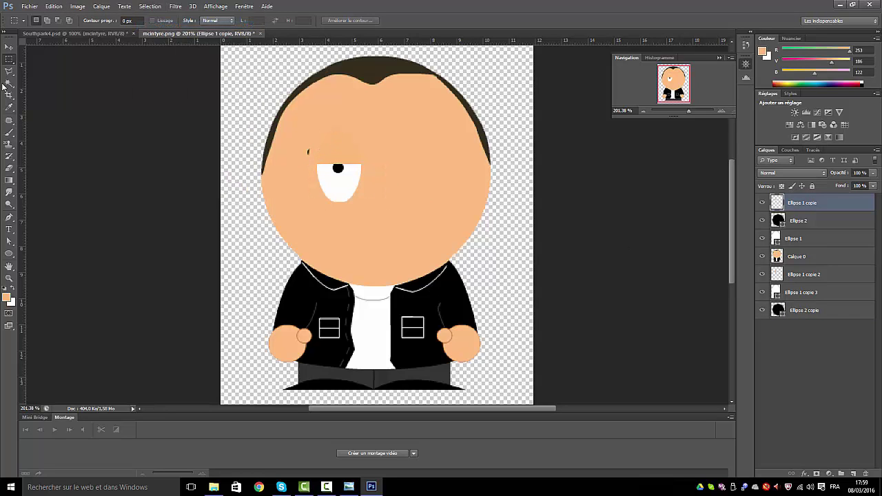
Nudge the eyelid slightly upward and erase its leftover edge along the bottom of the eye
click(8, 46)
drag(335, 146, 336, 143)
click(9, 167)
click(344, 201)
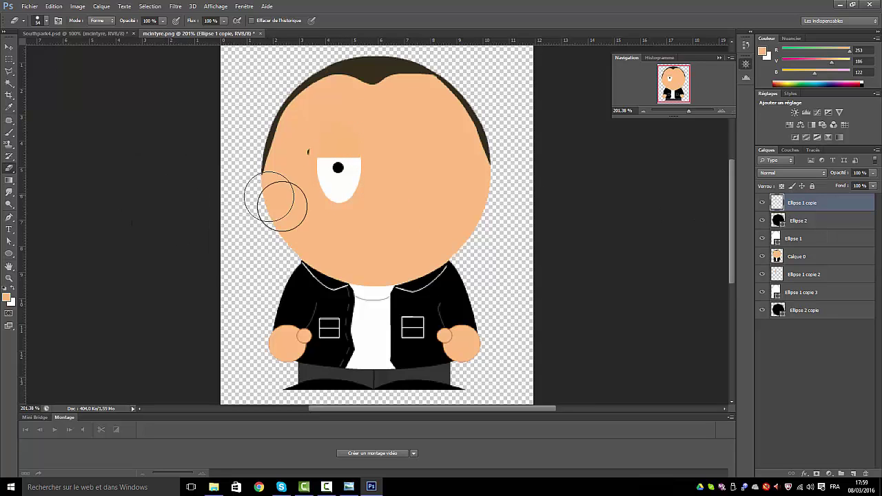
Lower the eyelid slightly and move the Ellipse 2 pupil down and toward the eye's outer edge beside the eyebrow speck
click(9, 47)
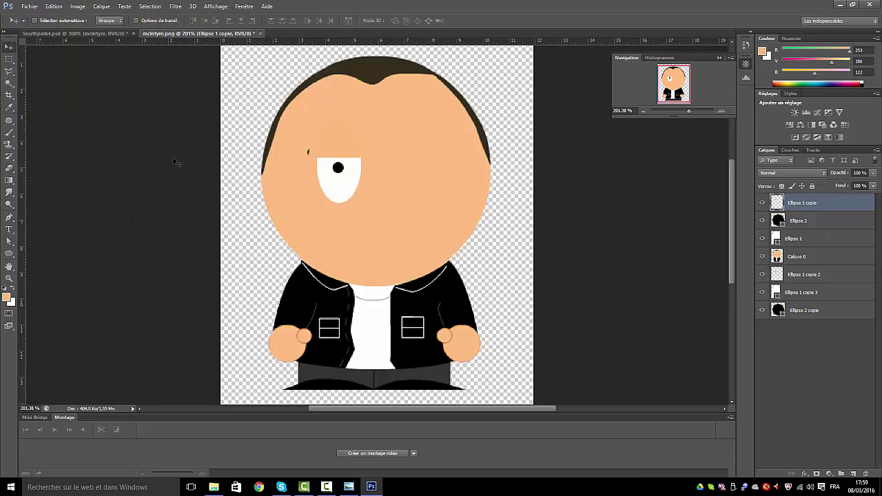
mouse_move(340, 169)
mouse_down()
mouse_move(353, 176)
mouse_move(341, 172)
mouse_up()
click(806, 220)
mouse_move(338, 170)
mouse_down()
mouse_move(353, 178)
mouse_move(329, 181)
mouse_up()
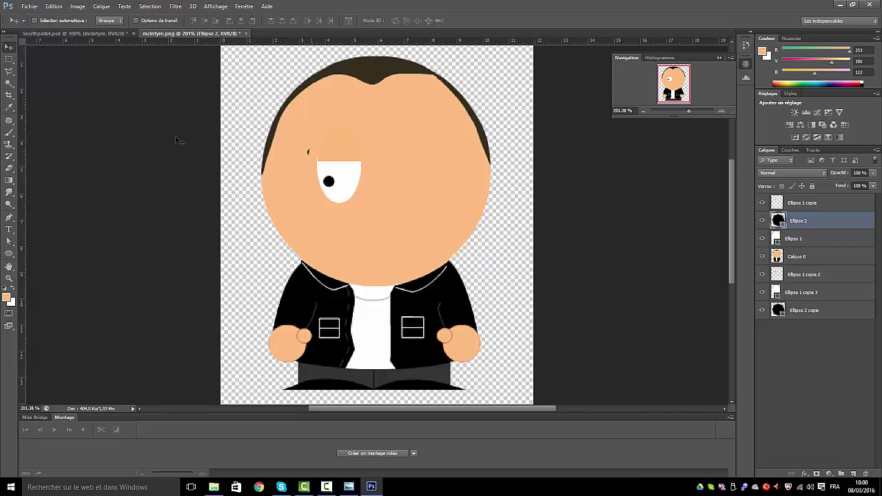
Rasterize the Ellipse 2 pupil layer and the Ellipse 1 white eye layer
click(9, 168)
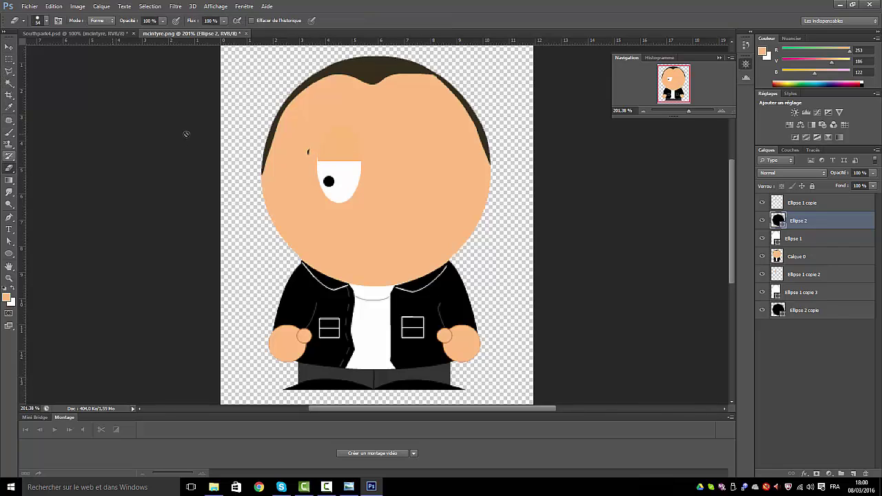
right_click(794, 226)
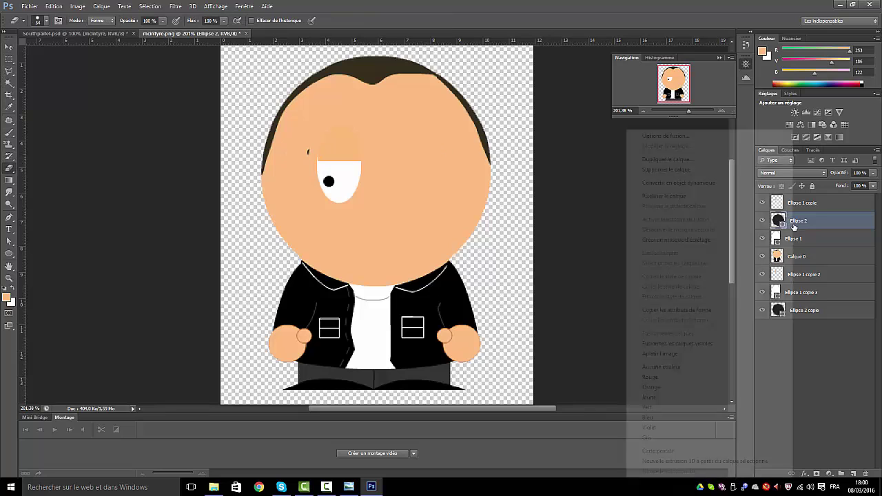
click(663, 195)
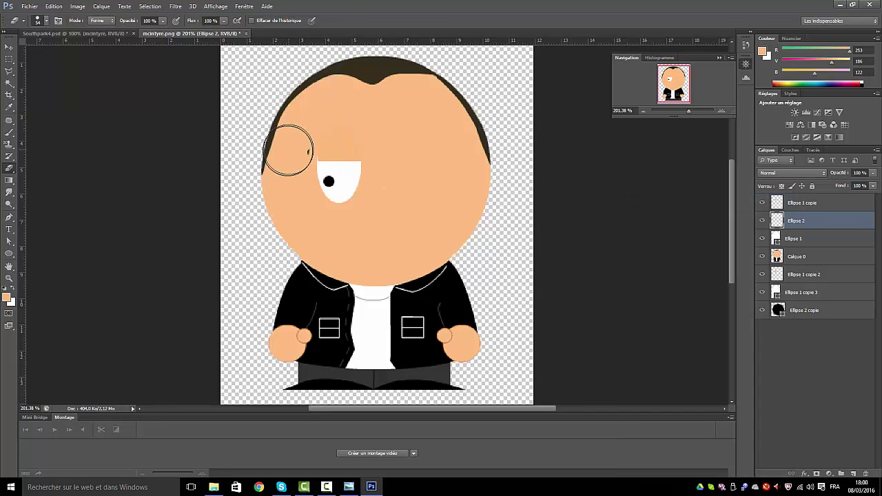
click(800, 238)
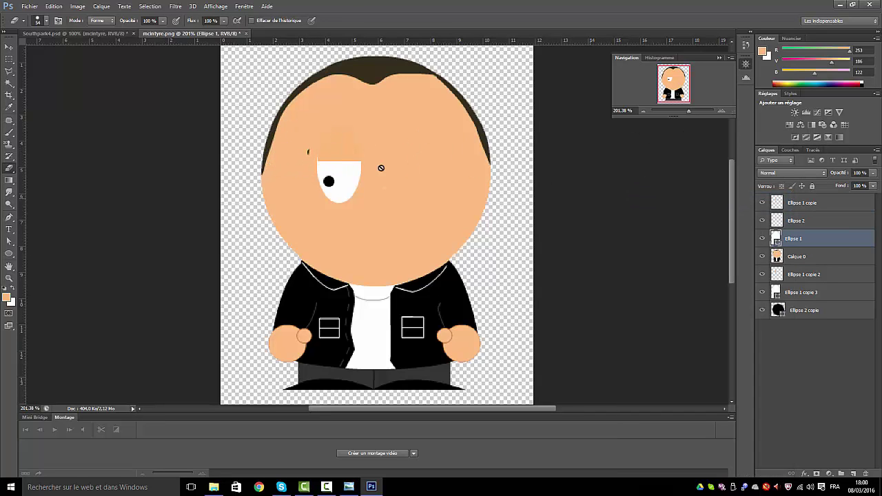
right_click(790, 238)
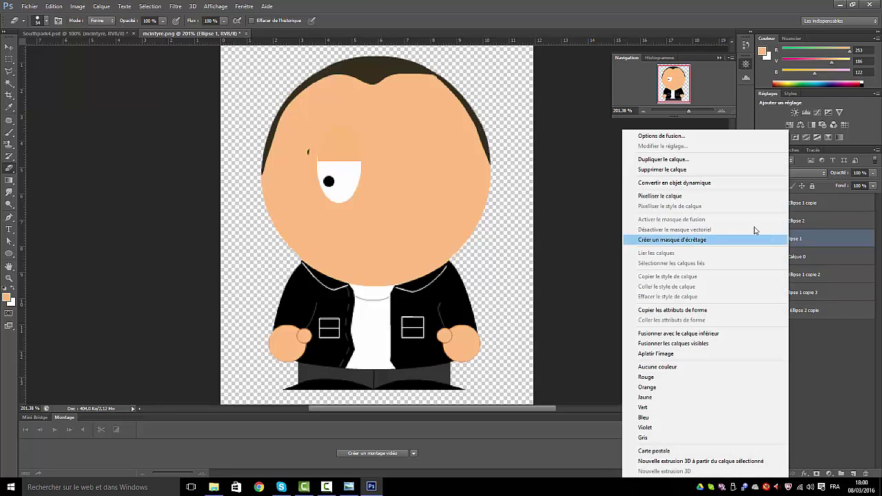
click(660, 197)
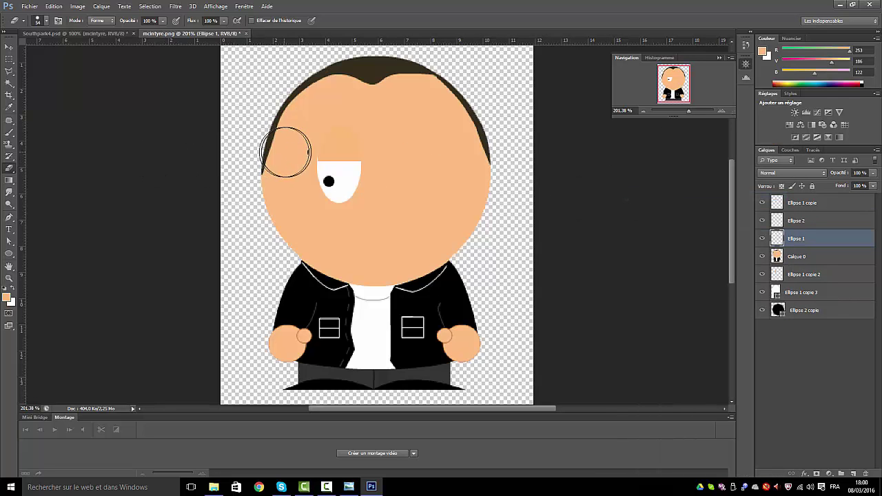
Lower the Ellipse 1 copie eyelid slightly over the eye and place its layer directly beneath the Ellipse 2 pupil layer
click(806, 199)
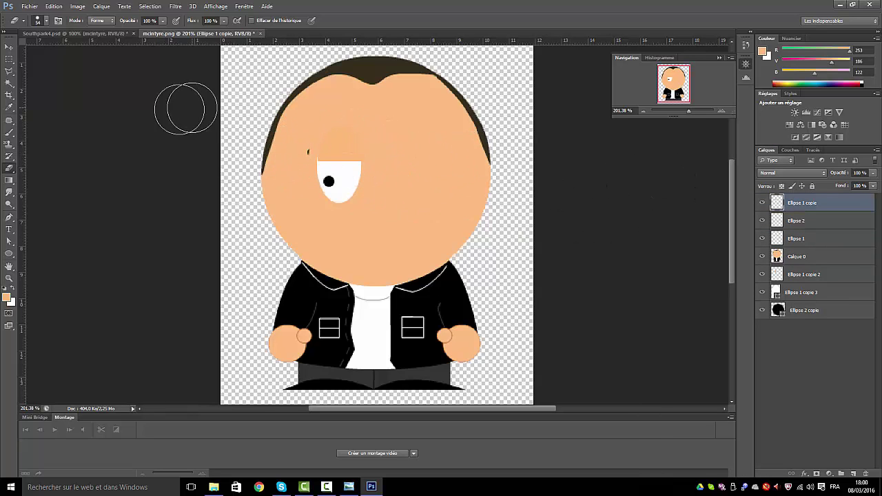
mouse_move(338, 165)
mouse_down()
mouse_move(331, 153)
mouse_move(337, 166)
mouse_up()
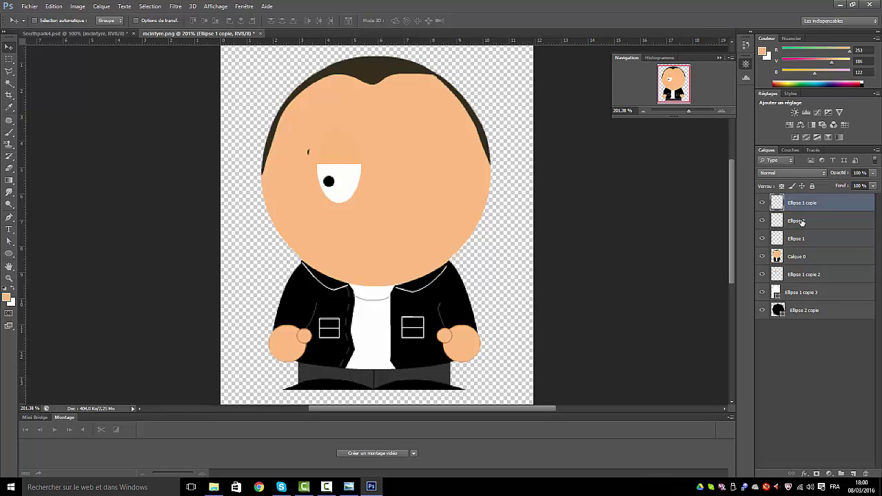
drag(803, 206, 806, 225)
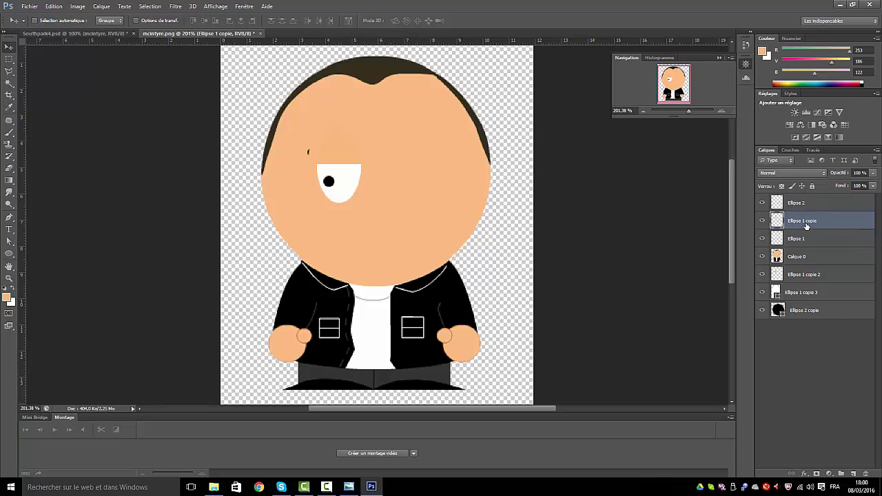
With the pupil layer hidden, merge the eyelid into the white eye layer below and rename the merged layer oeil1
click(762, 203)
right_click(798, 222)
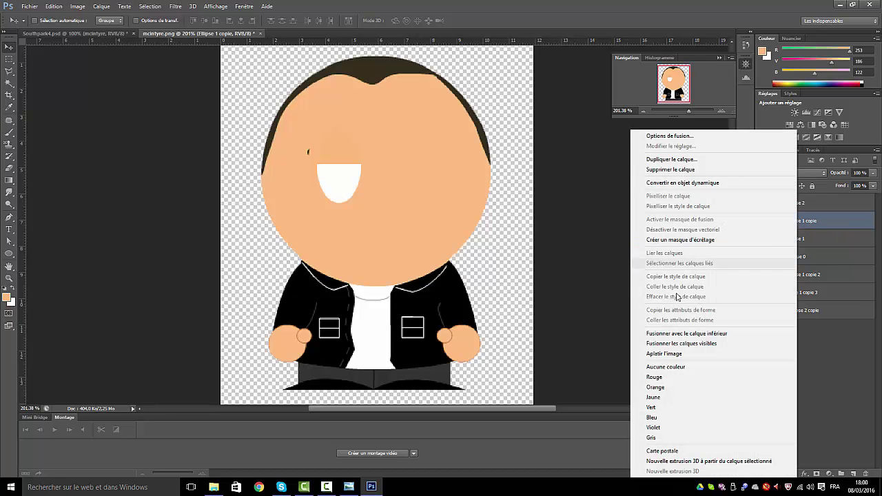
click(672, 336)
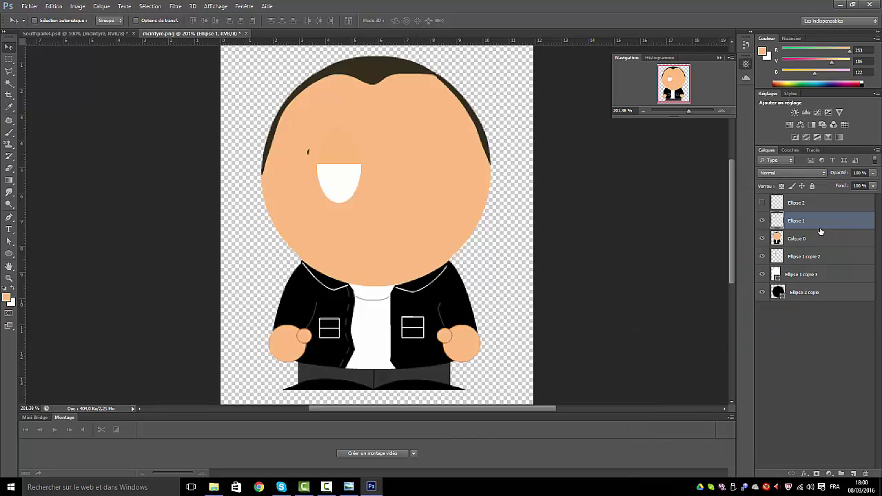
double_click(798, 222)
text(oeil1)
click(846, 397)
drag(791, 222, 793, 301)
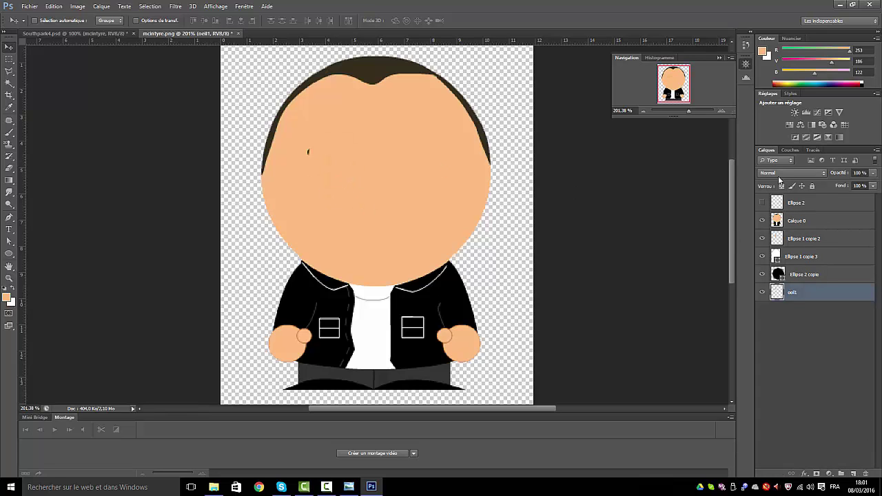
click(54, 6)
click(62, 14)
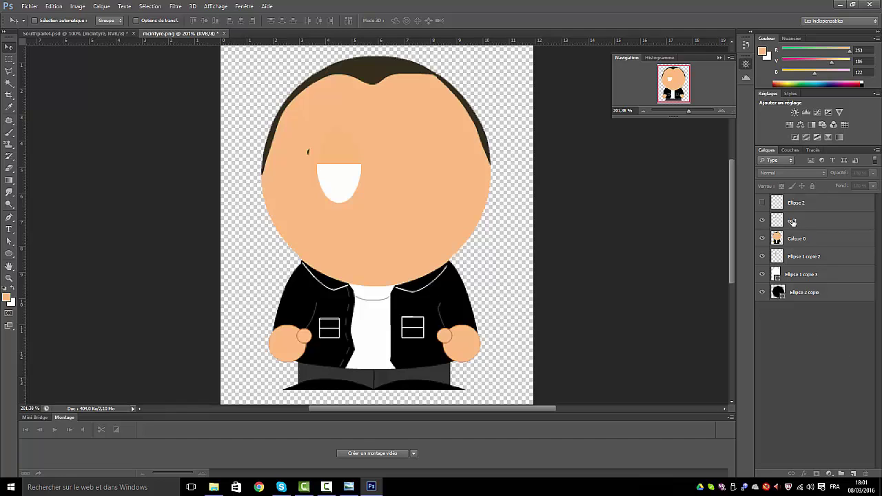
Duplicate the oeil1 layer as a second eye on the other side of the face and flip the copy horizontally
drag(792, 220, 853, 474)
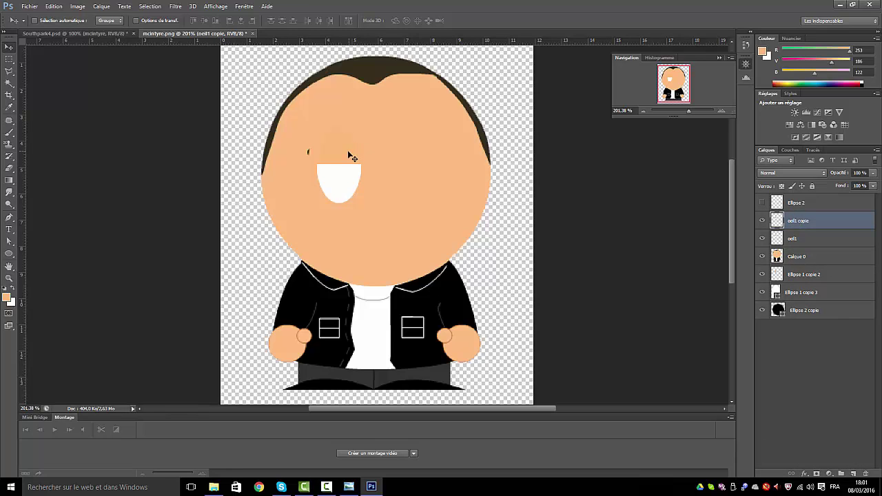
drag(338, 152, 406, 149)
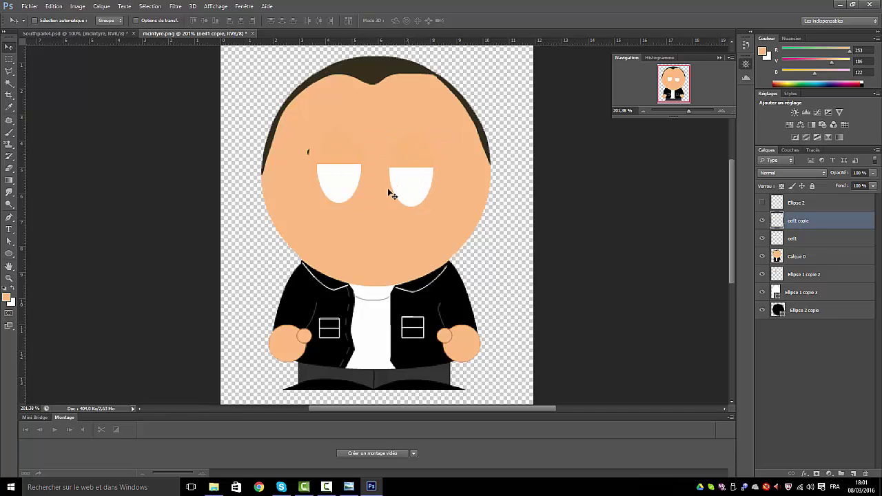
click(53, 6)
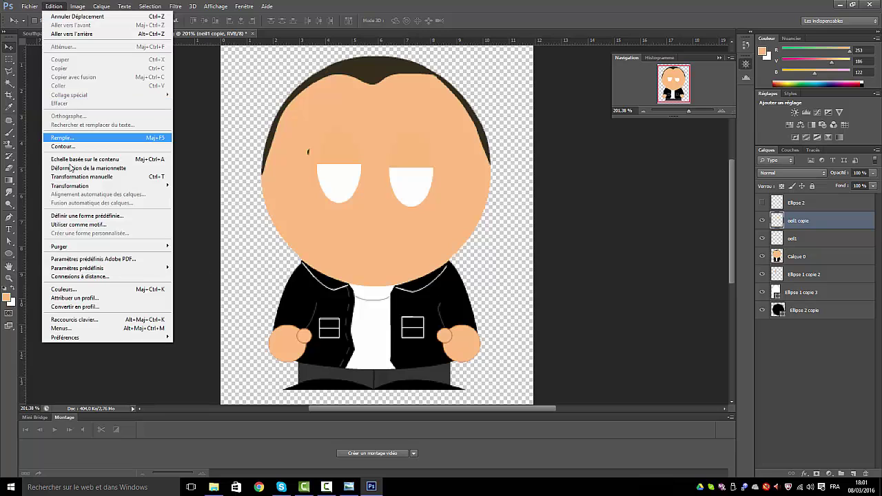
mouse_move(81, 186)
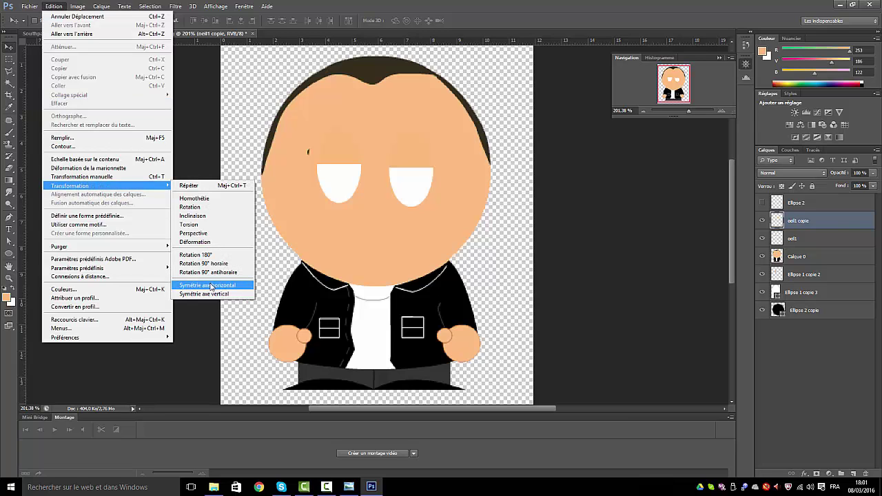
click(210, 287)
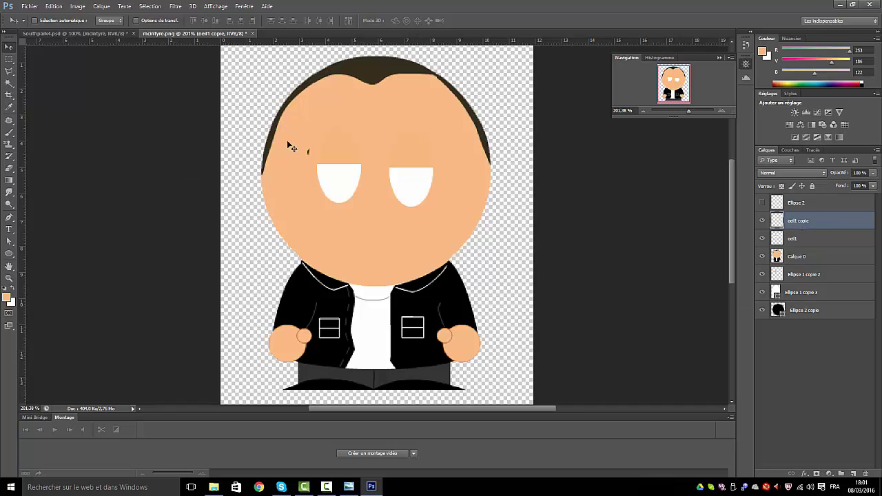
Show the Ellipse 2 pupil layer again, duplicate it, and move the copy into the second eye
click(762, 203)
drag(799, 203, 853, 474)
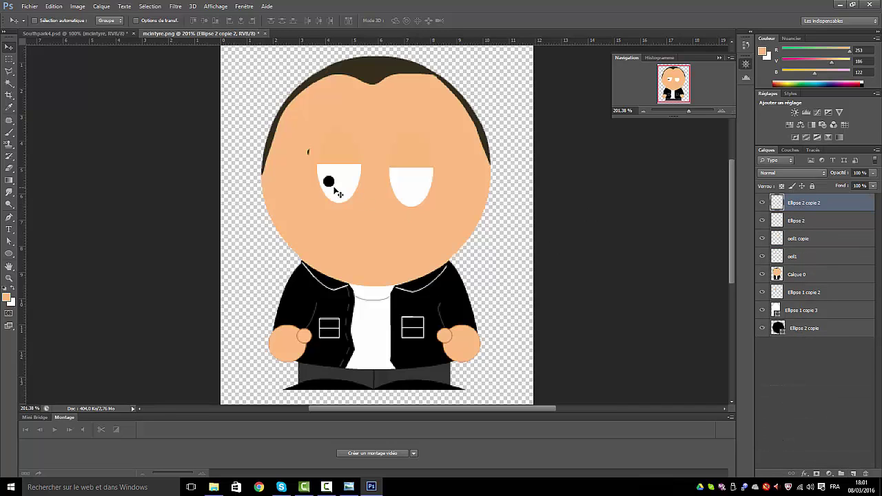
drag(333, 183, 408, 184)
Merge both pupil layers and both oeil1 layers into a single layer and hide it
shift+click(808, 257)
right_click(799, 205)
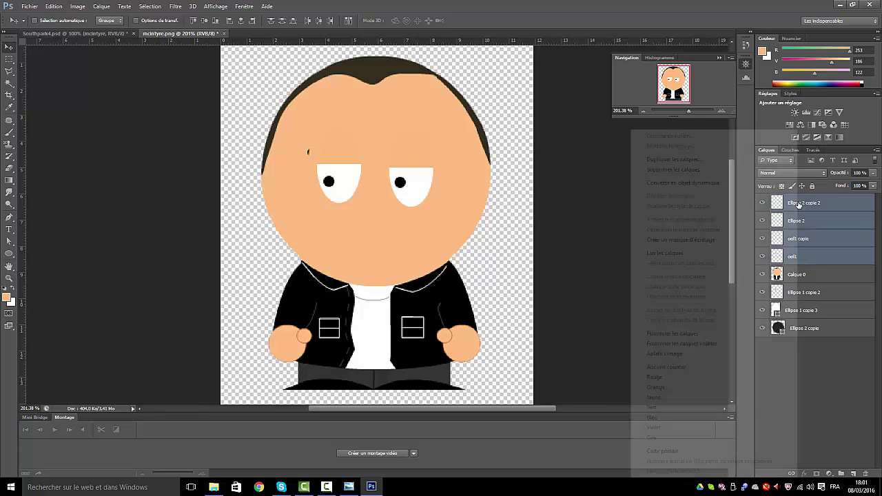
click(673, 334)
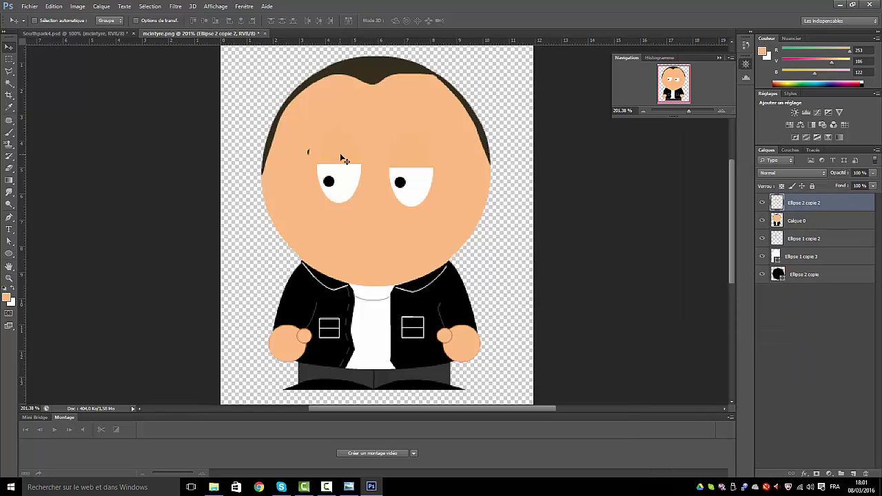
click(762, 204)
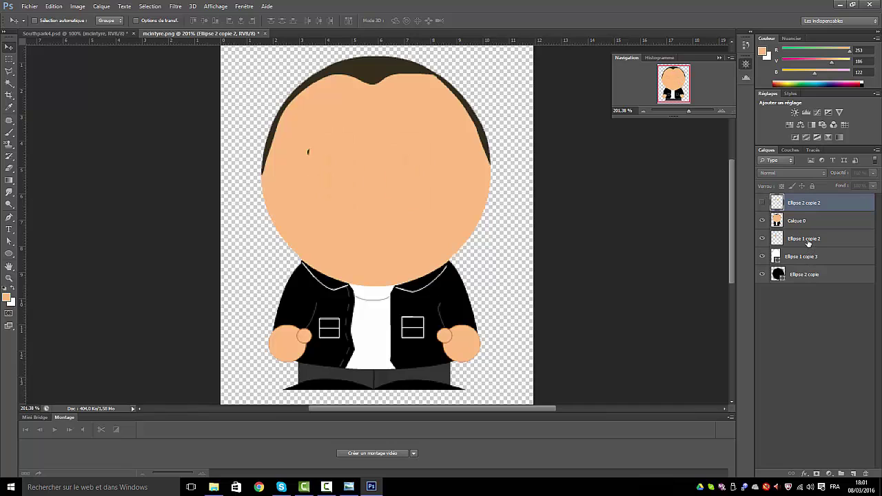
Bring the spare white eye, pupil and eyelid layers above the other layers in that order, lowering the pupil slightly within the eye
drag(810, 248, 811, 199)
drag(813, 277, 812, 201)
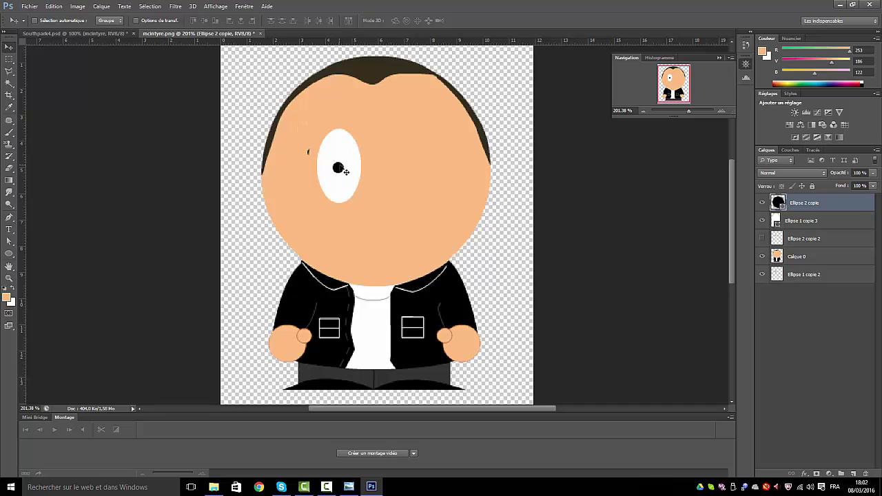
mouse_move(346, 174)
mouse_down()
mouse_move(354, 193)
mouse_move(348, 182)
mouse_up()
drag(811, 277, 817, 200)
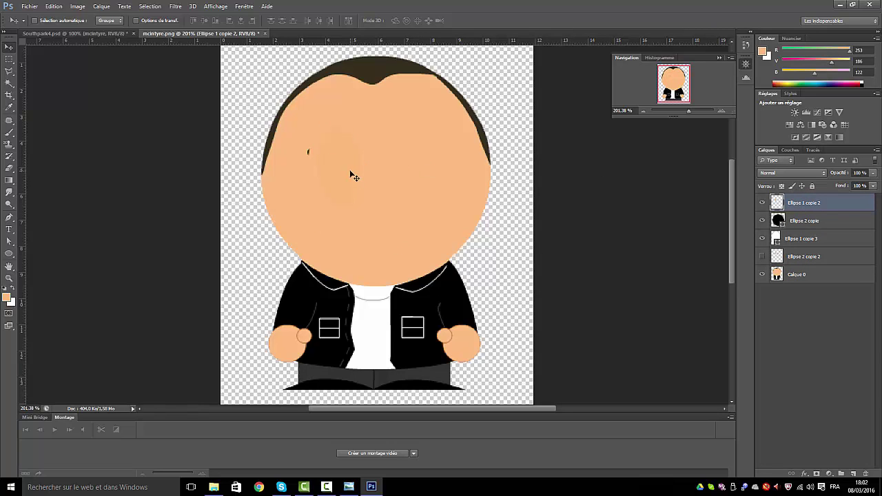
Outline the eyelid's lower part with a slanted four-sided polygonal lasso, delete that area from Ellipse 1 copie 2, and deselect
click(12, 72)
click(309, 155)
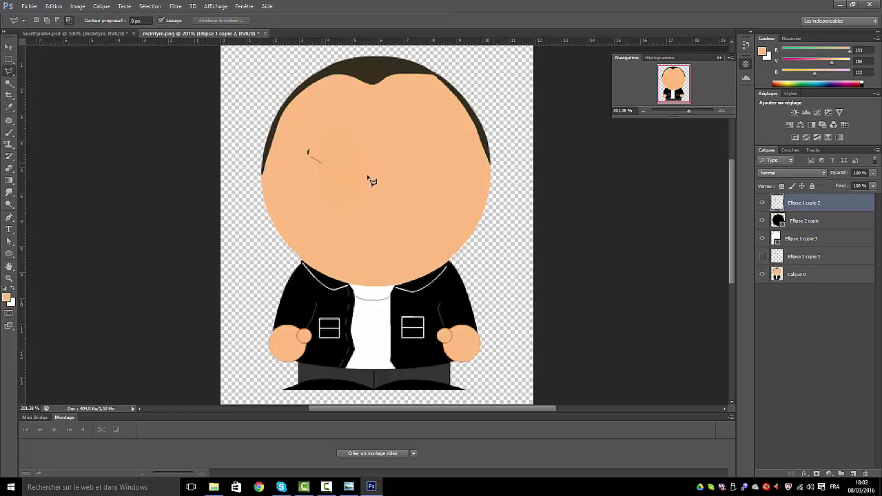
click(379, 187)
click(356, 249)
click(287, 196)
click(311, 157)
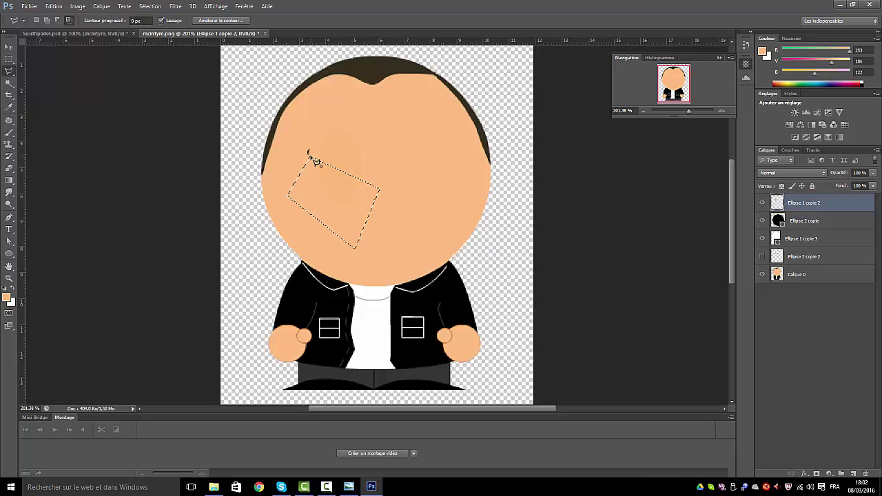
key(Delete)
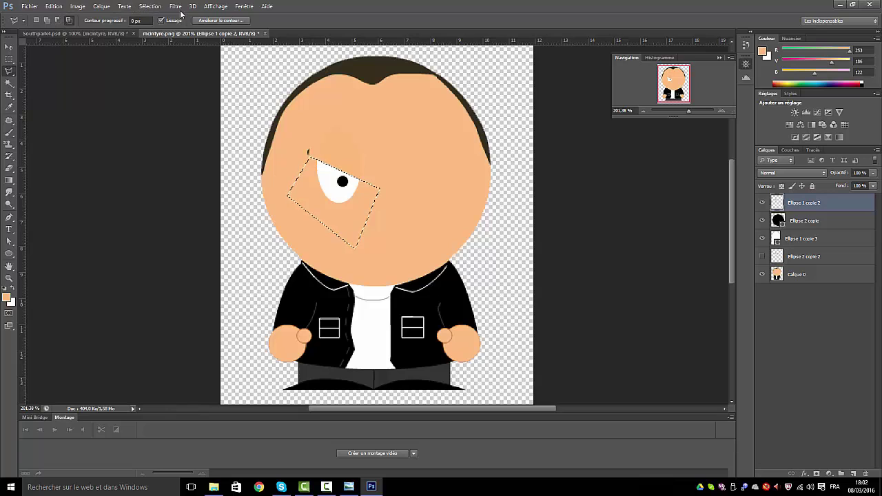
click(151, 7)
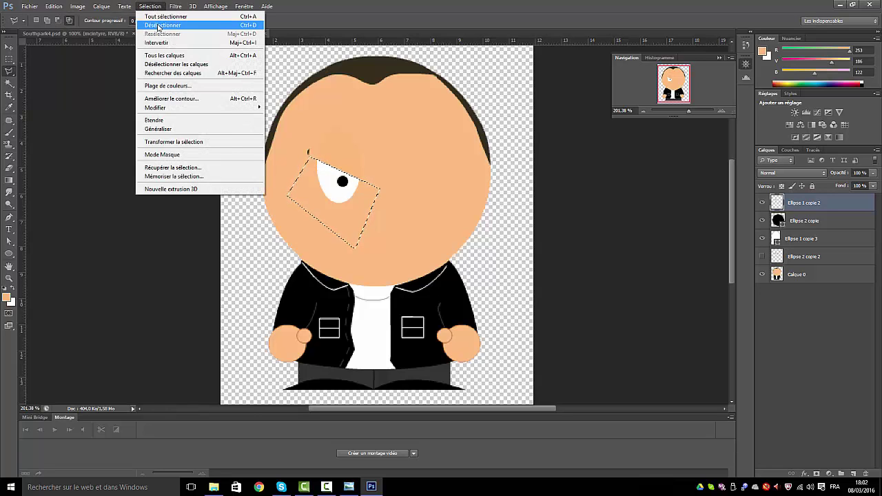
click(157, 25)
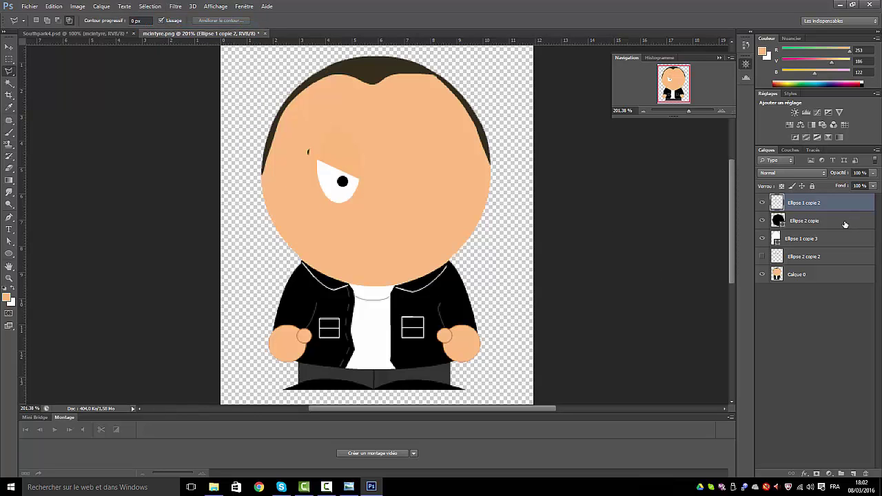
Rasterize the Ellipse 2 copie pupil layer and the Ellipse 1 copie 3 white eye layer
right_click(796, 223)
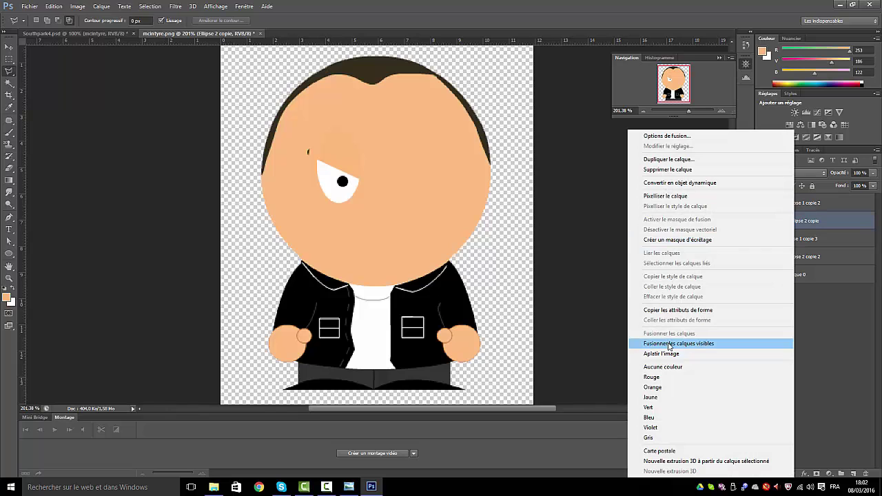
click(772, 196)
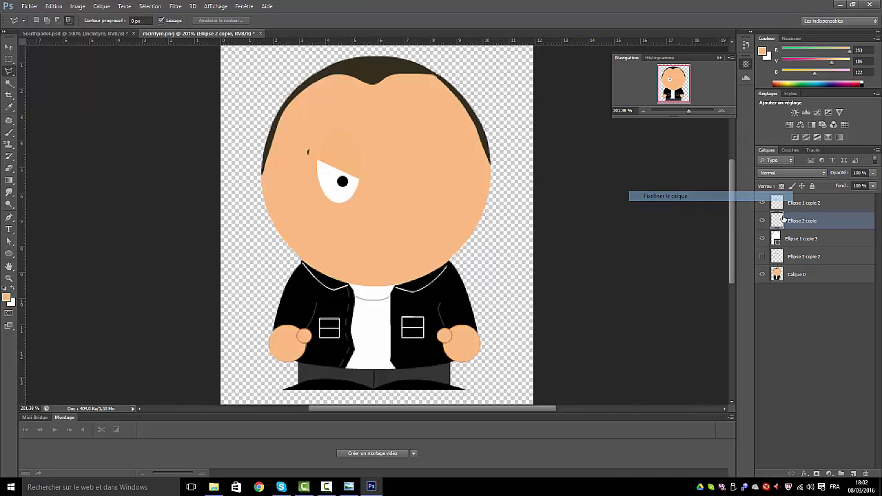
right_click(805, 244)
click(796, 197)
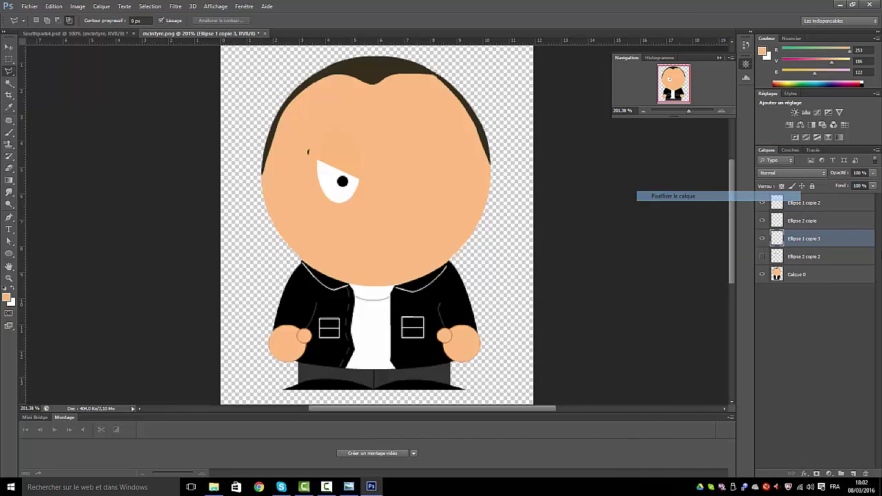
Merge the eyelid, pupil and white eye layers of the slanted eye into one layer
click(807, 201)
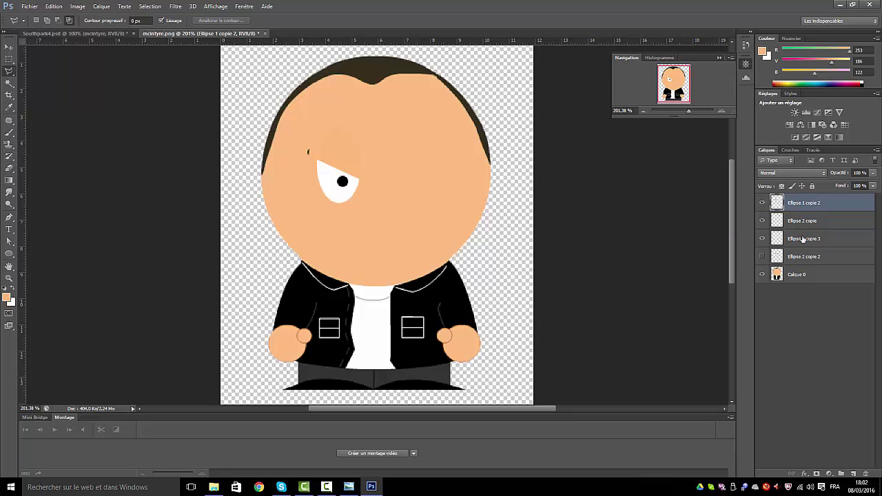
shift+click(803, 239)
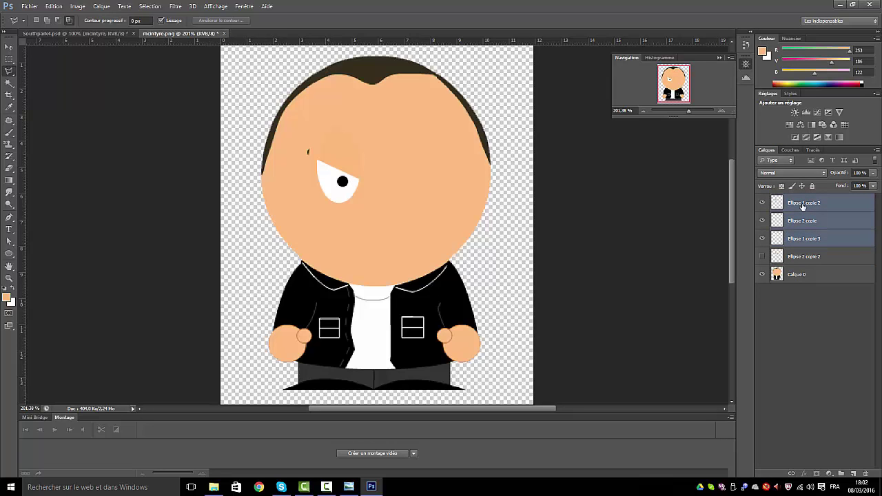
right_click(804, 207)
click(717, 334)
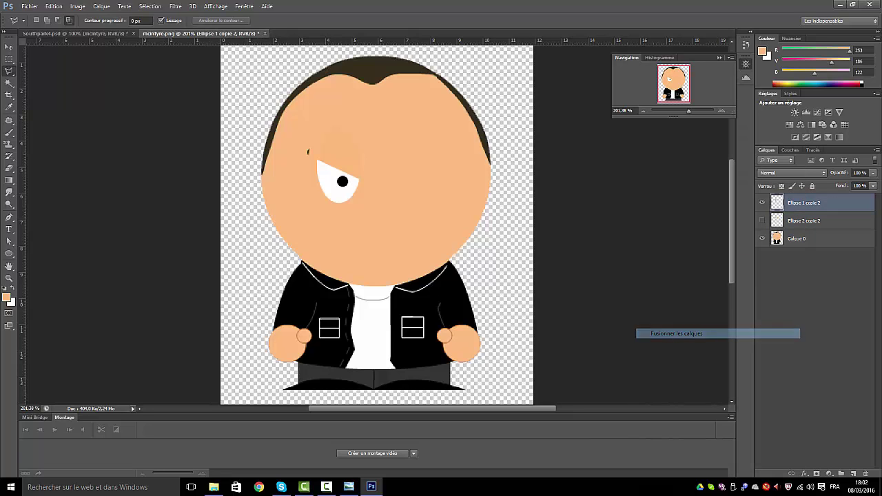
Duplicate the merged slanted eye layer and place the copy beside the original as the character's second eye
drag(798, 204, 855, 471)
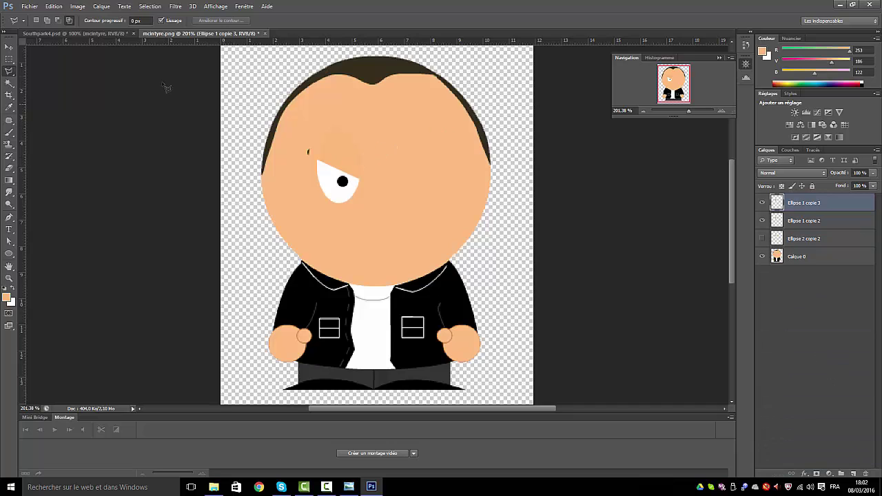
click(9, 46)
drag(361, 162, 424, 163)
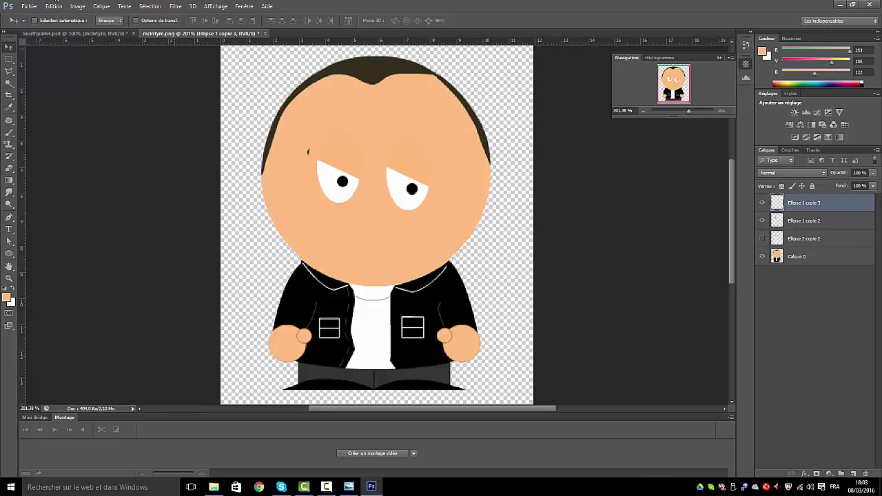
Flip the copied eye horizontally so both lids slant inward, and nudge it up level with the first eye
click(54, 6)
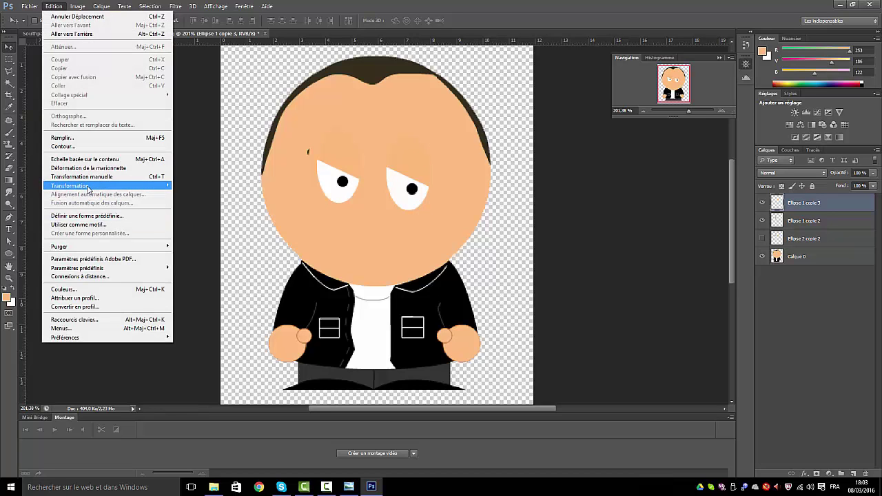
mouse_move(88, 188)
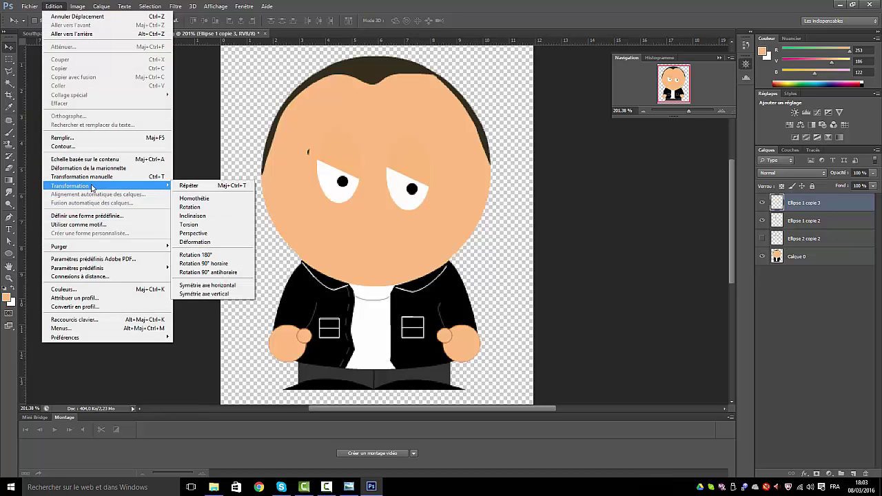
click(209, 288)
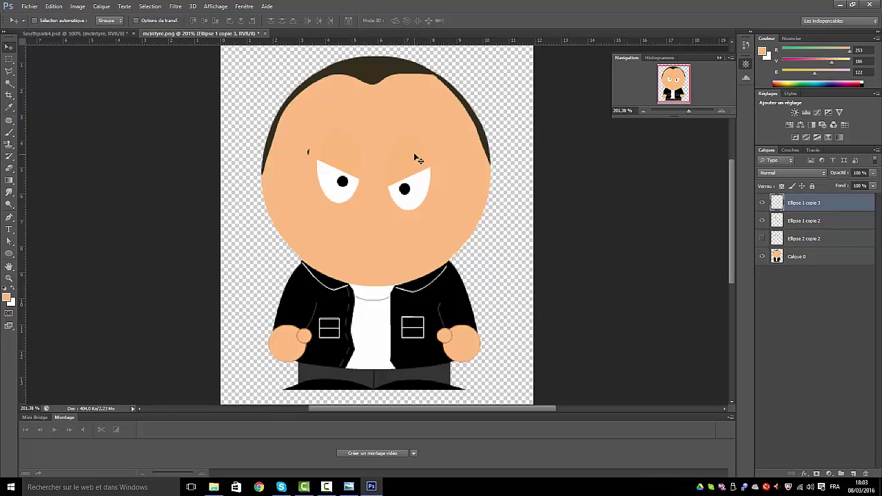
drag(414, 152, 414, 148)
Rename the Ellipse 1 copie 2 layer as oeil2 and merge the mirrored eye layer Ellipse 1 copie 3 down into it
double_click(796, 221)
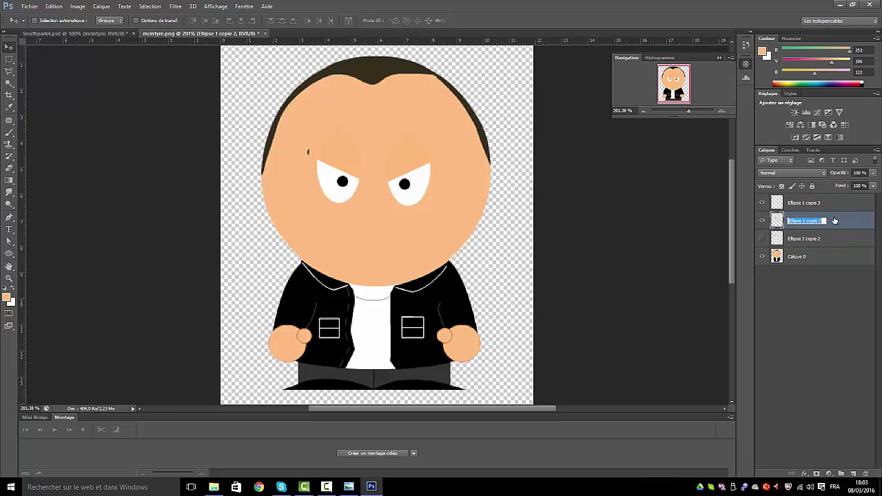
text(oeil2)
double_click(797, 204)
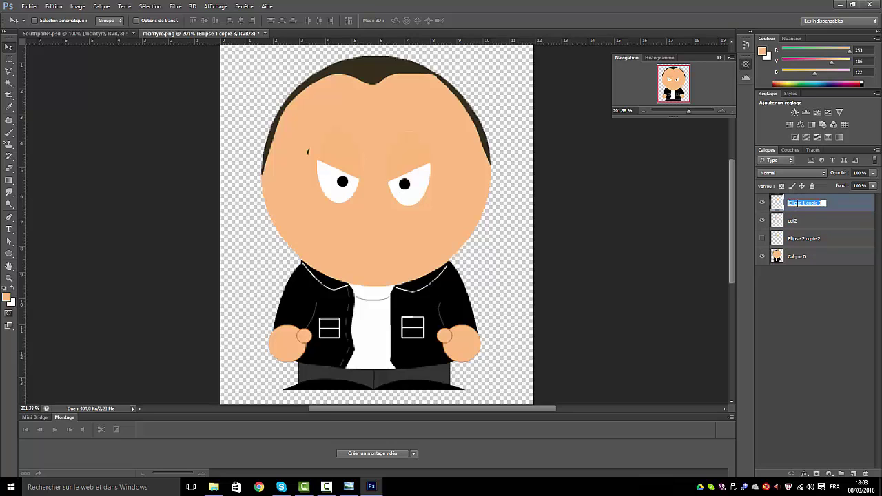
click(763, 239)
click(763, 240)
click(763, 240)
click(762, 203)
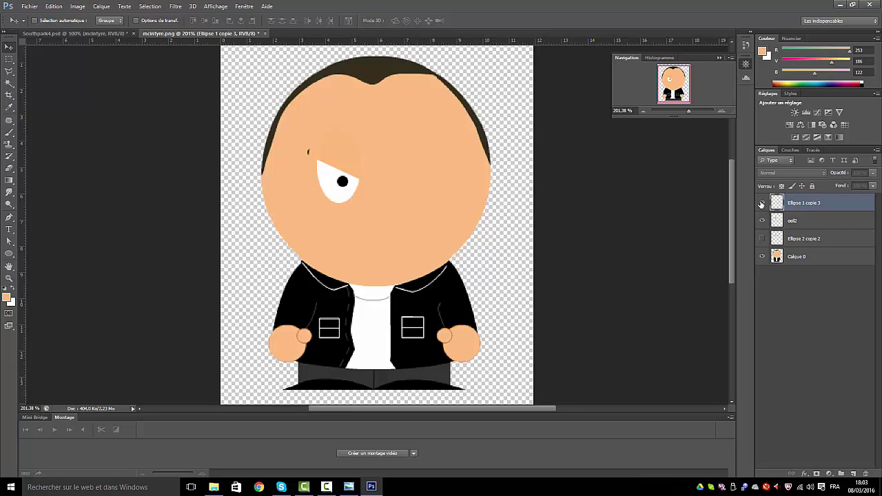
click(761, 203)
right_click(806, 204)
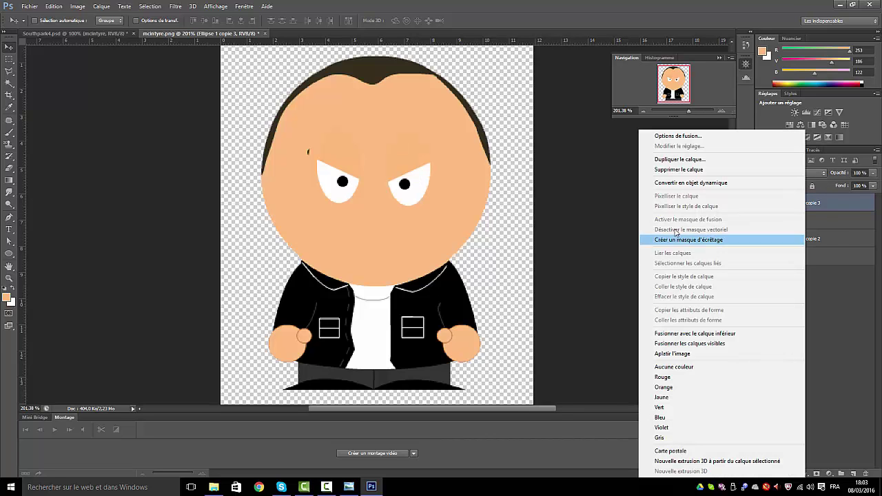
click(738, 334)
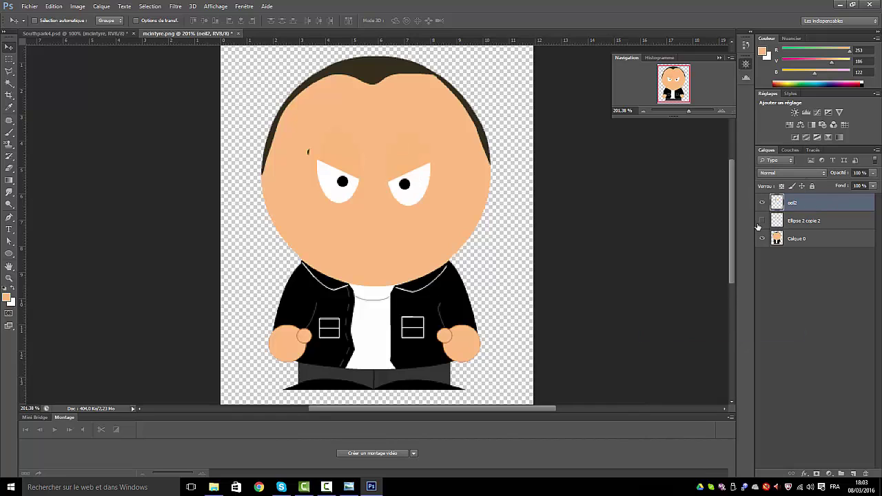
Show the Ellipse 2 copie 2 layer holding the half-closed eyes and rename it as oeil1
click(762, 220)
double_click(801, 221)
text(oeil)
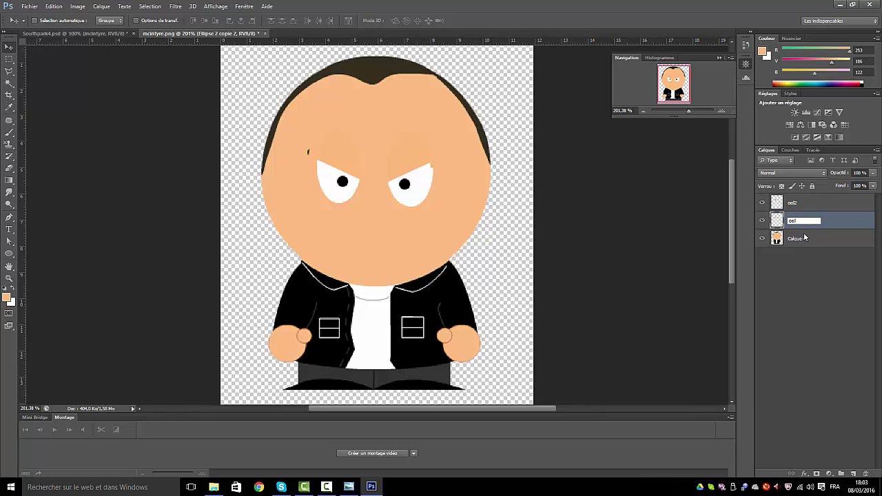
text(1)
click(811, 288)
Toggle the visibility of oeil2 repeatedly to compare both eye expressions, leaving oeil2 hidden and oeil1 shown
click(762, 203)
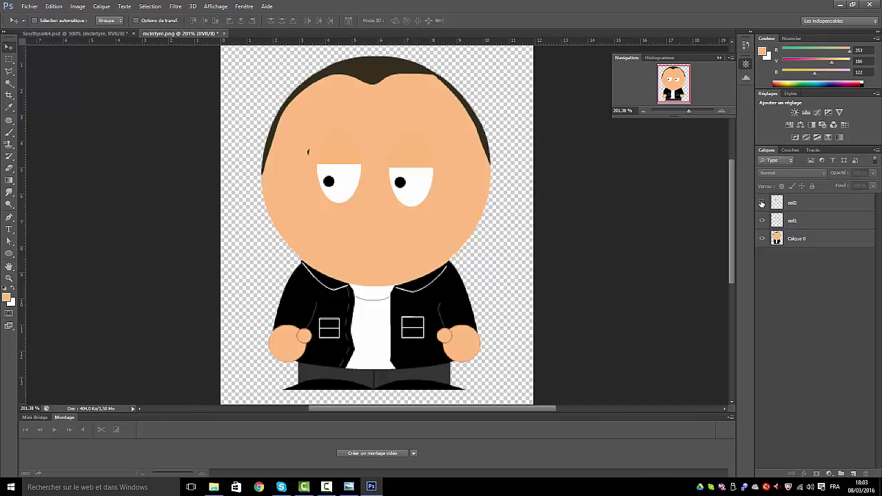
click(762, 203)
click(762, 203)
click(762, 203)
click(761, 203)
click(761, 203)
click(761, 202)
click(761, 202)
click(761, 202)
click(762, 202)
click(762, 203)
click(761, 203)
click(762, 202)
Draw a black ellipse as an open mouth and centre it below the eyes, then deselect its layer
click(9, 255)
click(5, 288)
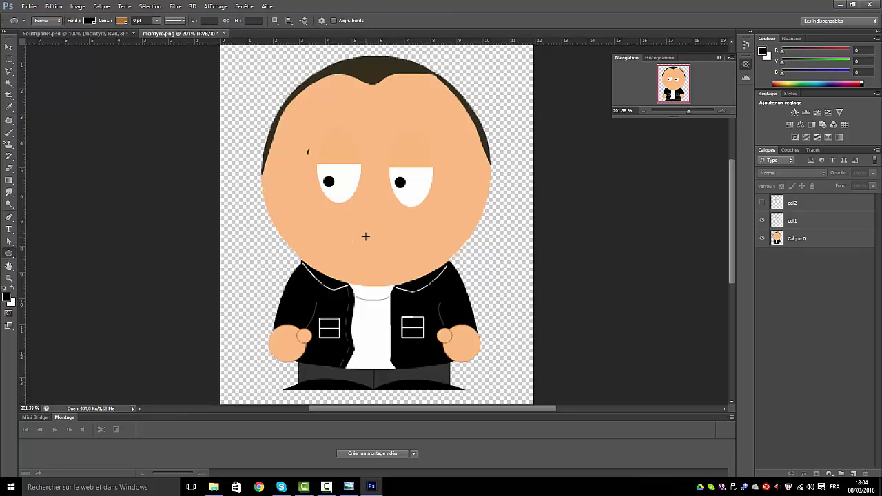
drag(348, 229, 374, 244)
click(9, 46)
drag(355, 228, 383, 236)
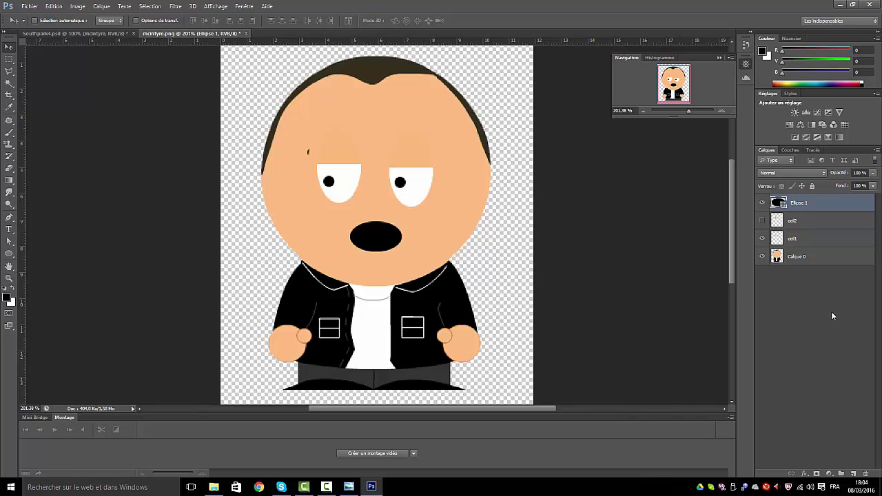
click(845, 324)
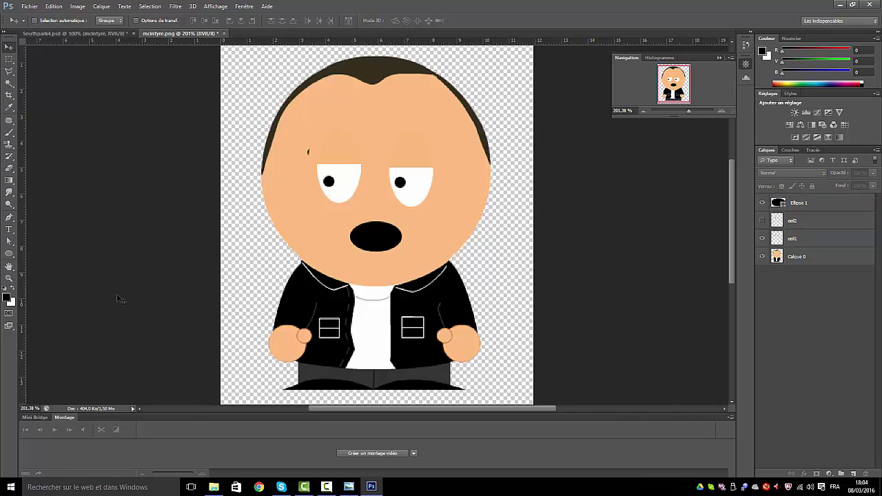
Draw a rectangle about 48 by 19 px over the mouth's upper part and fill it with white for the teeth
click(9, 253)
click(36, 253)
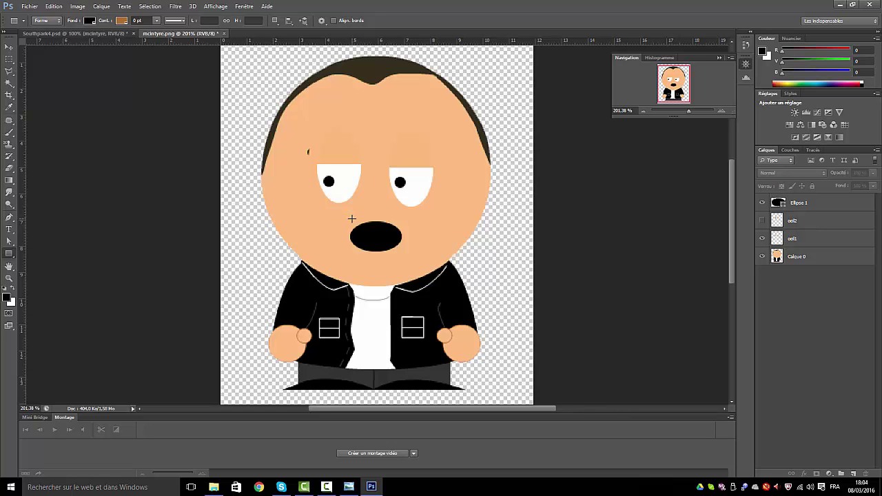
drag(356, 217, 401, 234)
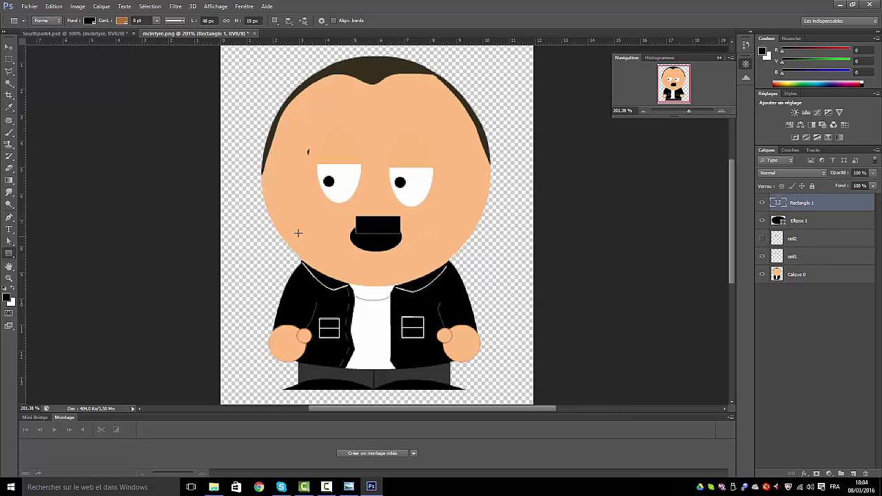
click(89, 21)
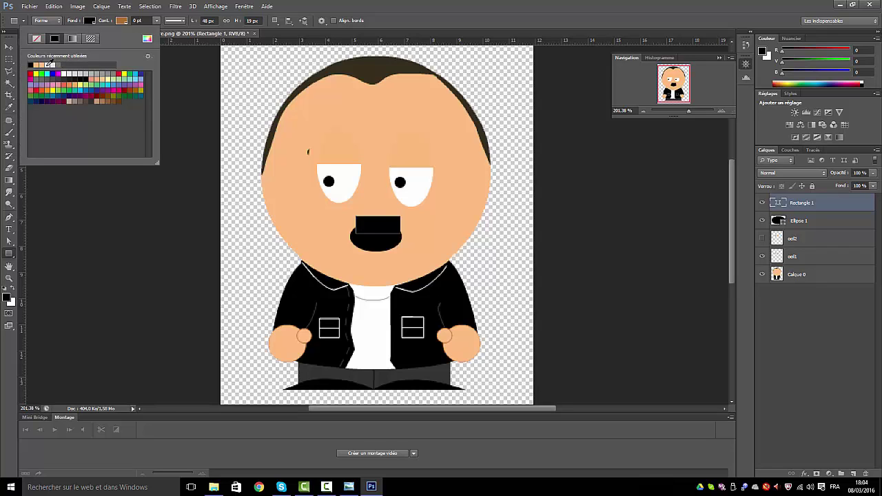
click(48, 64)
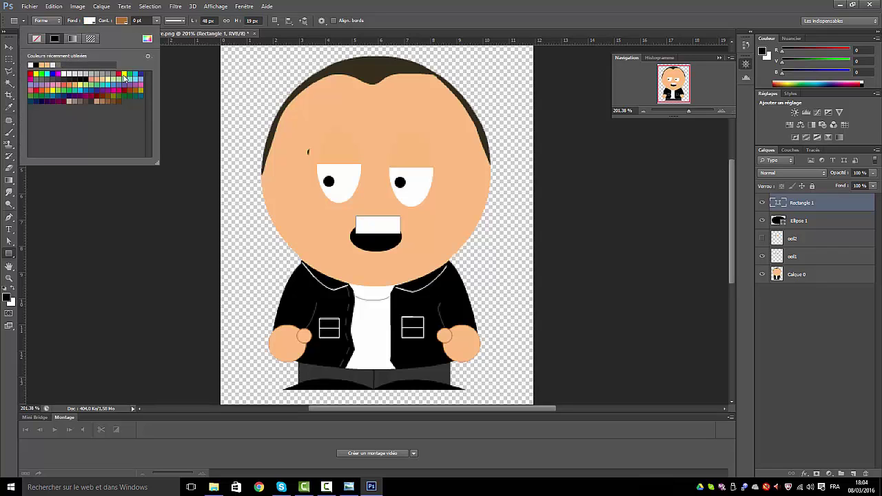
click(847, 329)
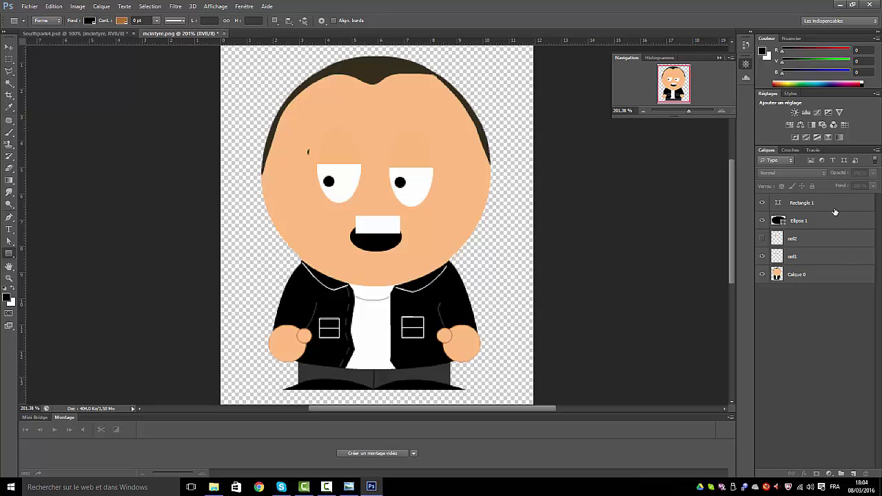
Clip the Rectangle 1 teeth layer to the mouth ellipse and shift the teeth slightly upward
alt+click(834, 210)
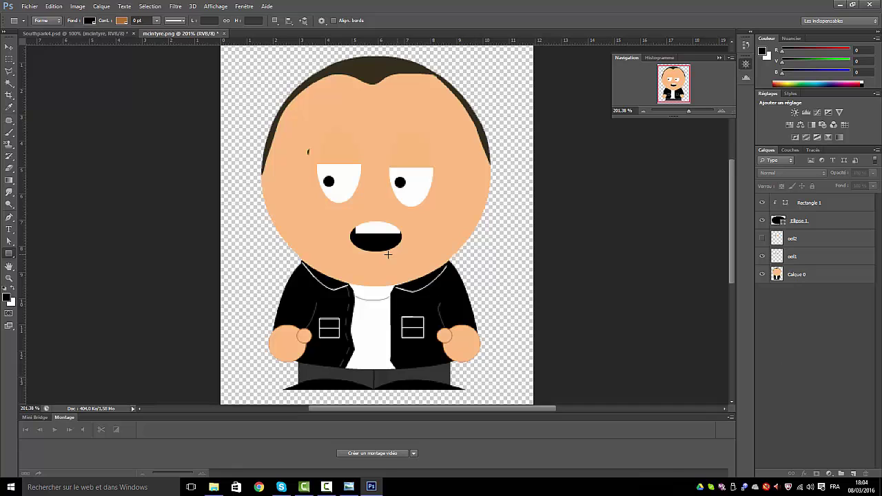
click(9, 46)
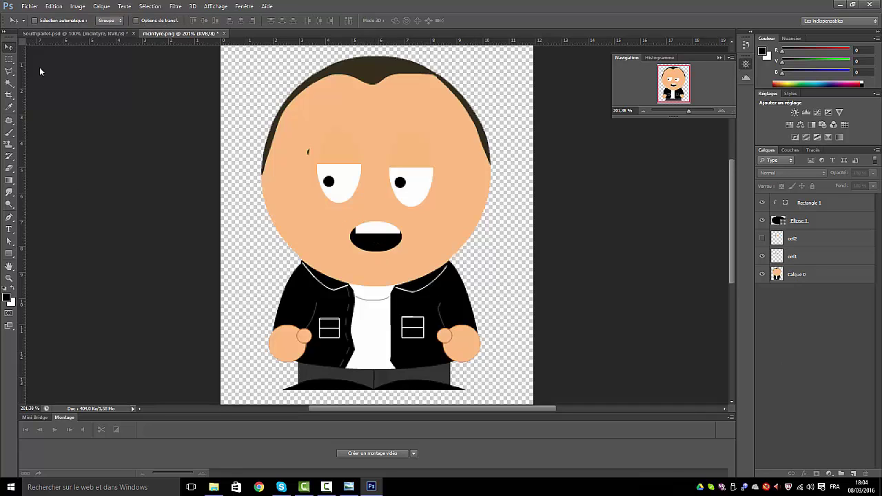
click(383, 233)
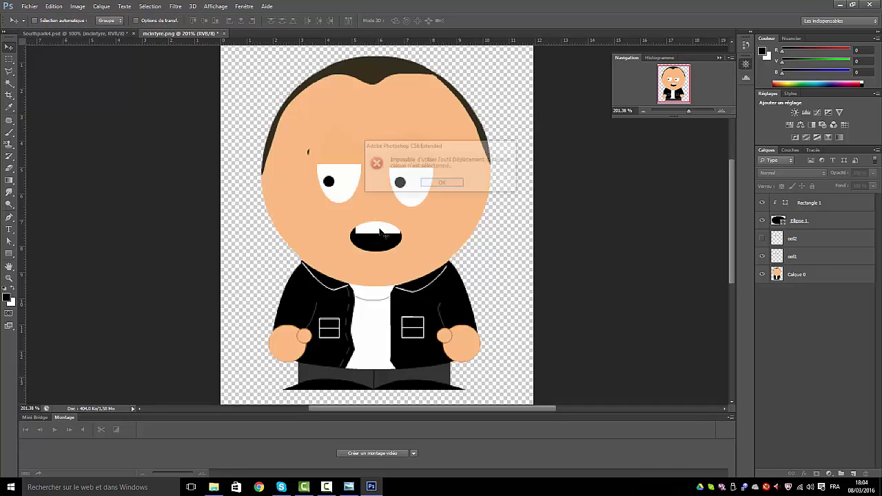
click(464, 184)
click(809, 206)
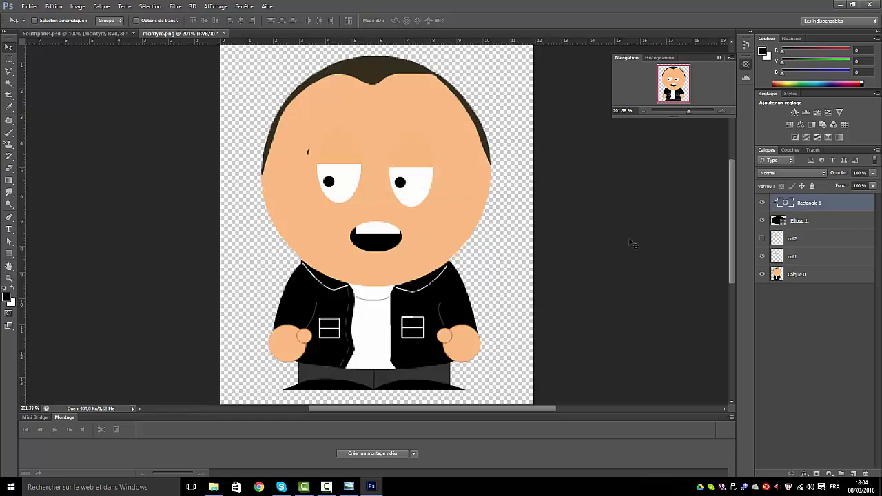
drag(379, 233, 382, 230)
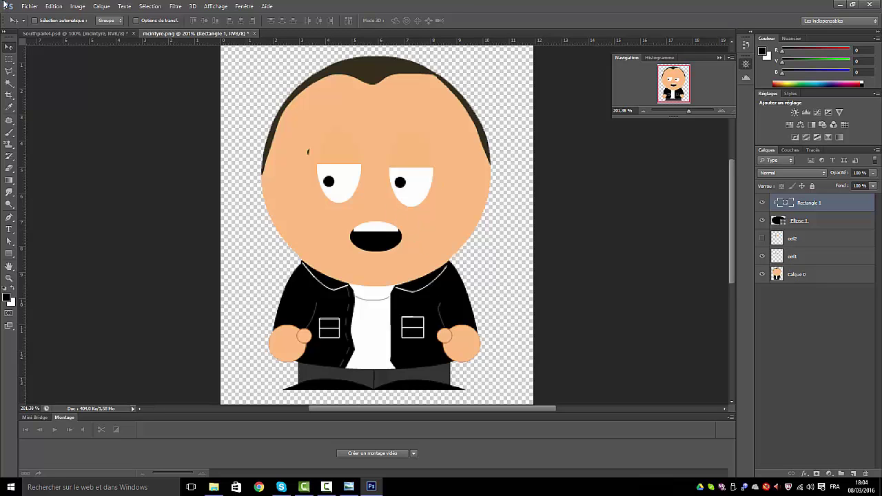
Widen the teeth rectangle to 122.92 % with a free transform so it spans the full mouth width
click(54, 7)
click(91, 178)
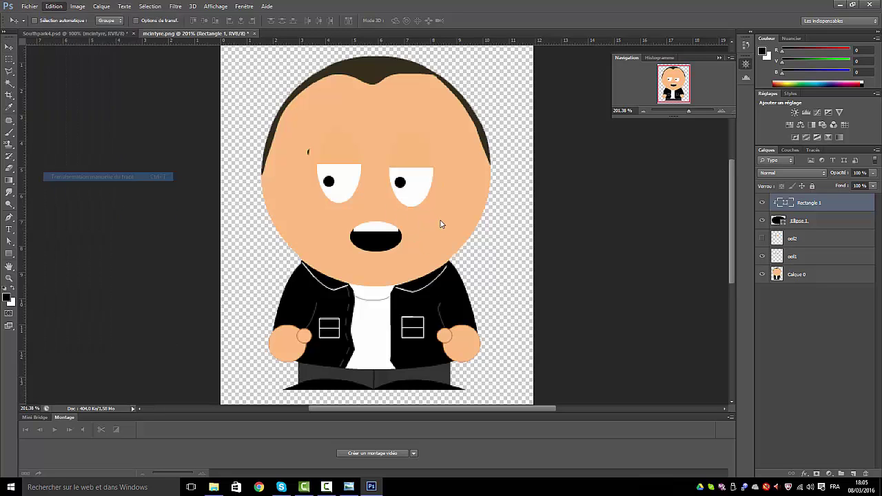
drag(400, 223, 348, 223)
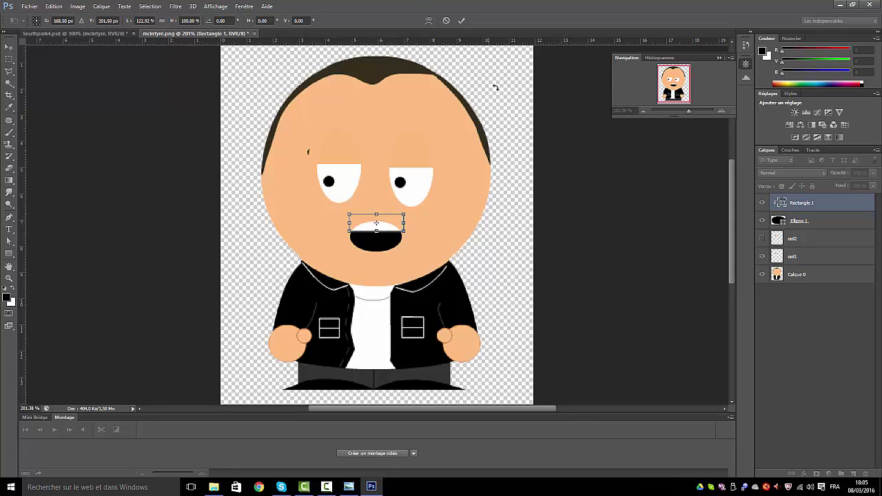
click(460, 20)
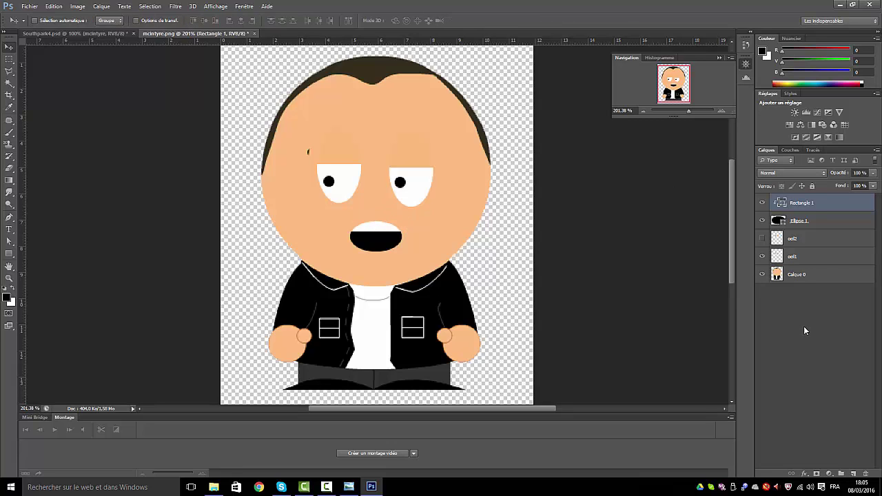
Rasterize the Rectangle 1 teeth layer and the Ellipse 1 mouth layer
right_click(816, 204)
click(710, 196)
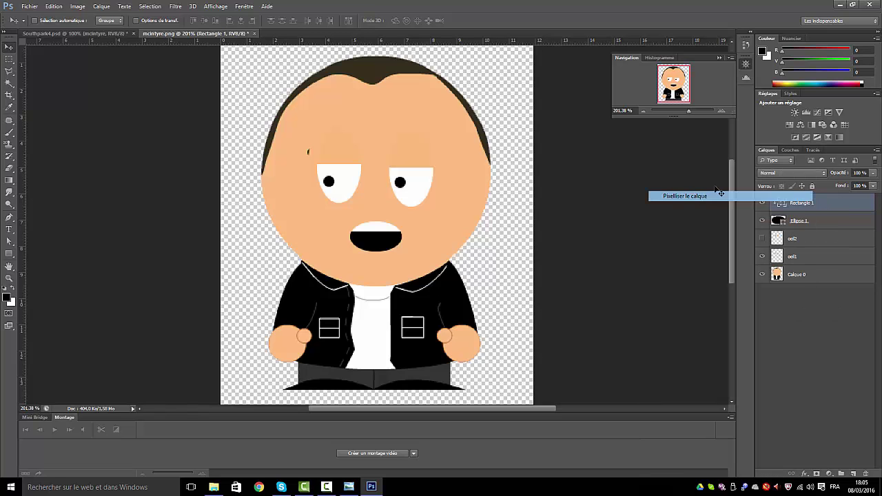
right_click(801, 223)
click(670, 196)
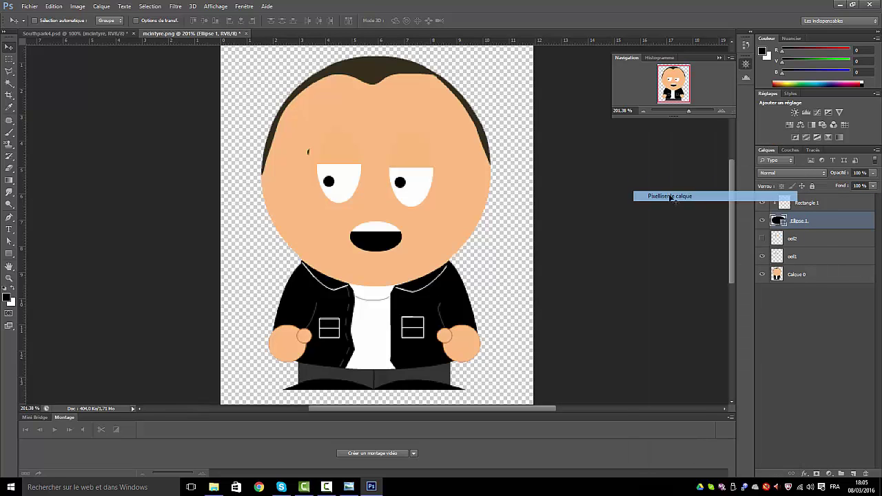
On the Rectangle 1 layer, draw a short vertical black line through the middle of the teeth with a 4 px pencil
click(811, 204)
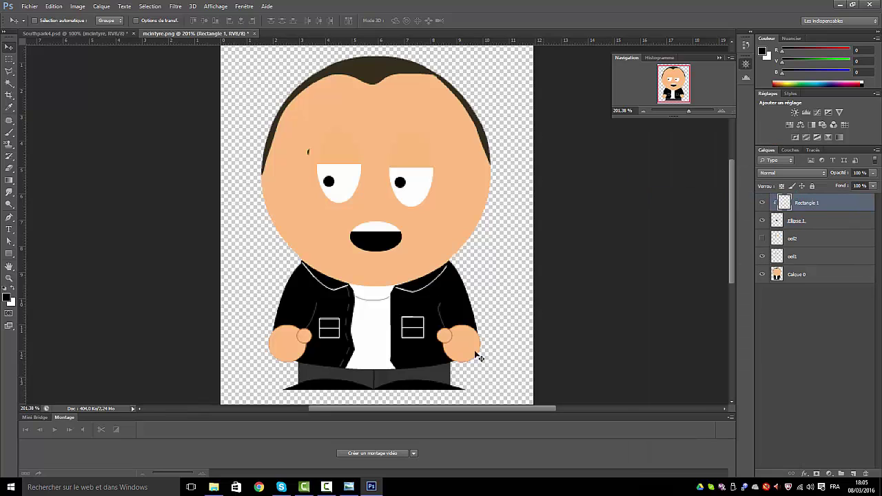
click(9, 132)
click(46, 139)
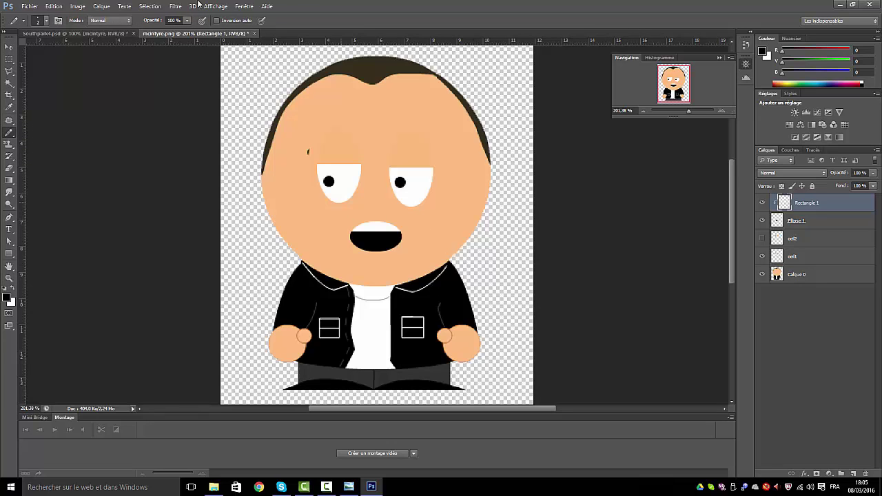
click(46, 21)
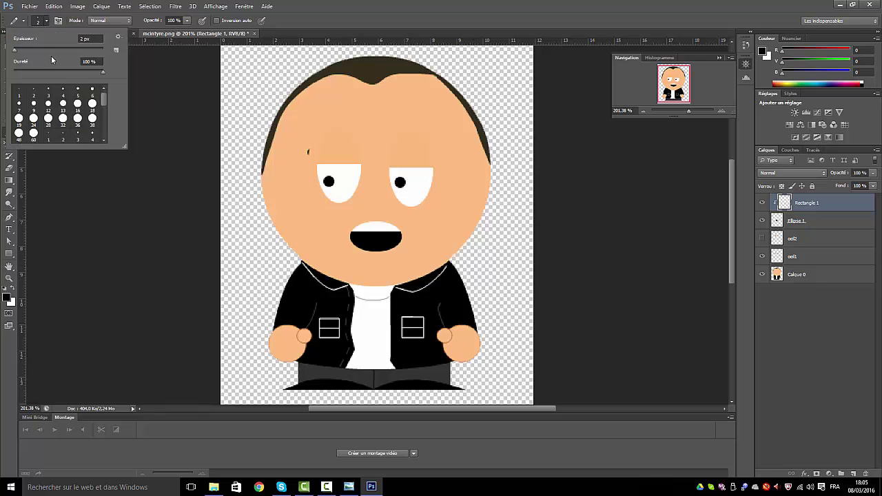
click(84, 39)
text(4)
key(Return)
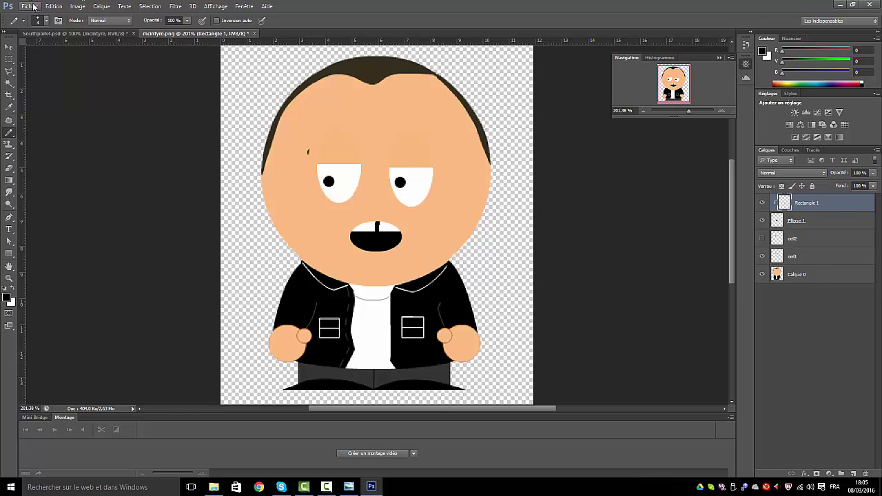
click(54, 6)
click(55, 19)
drag(687, 110, 694, 110)
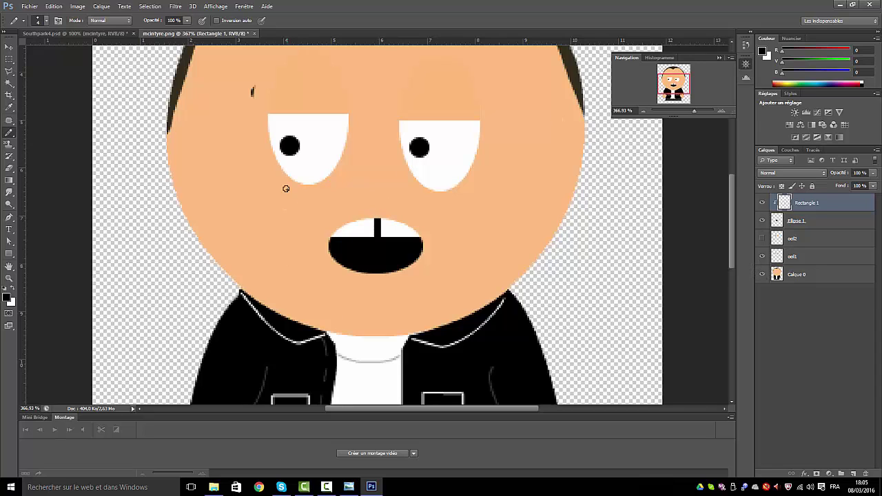
Draw two more short vertical black pencil lines, one on either side of the central tooth line
drag(346, 219, 349, 236)
drag(406, 220, 407, 237)
drag(695, 113, 688, 112)
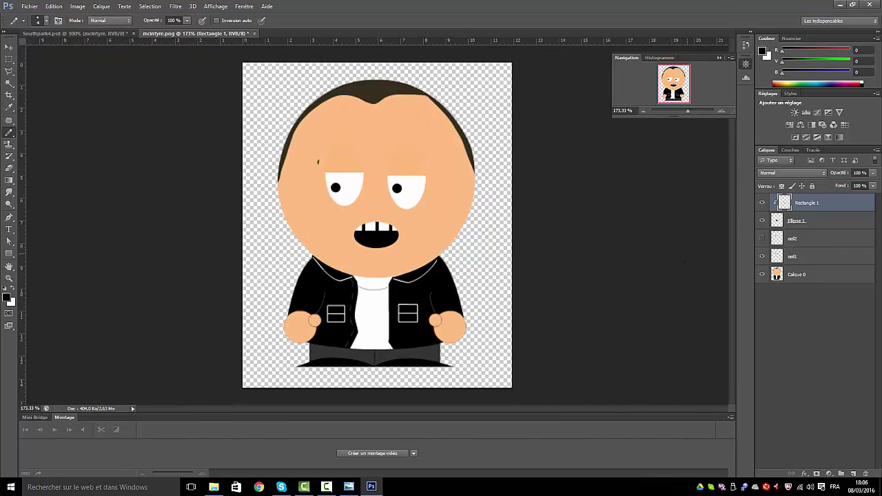
Merge the Rectangle 1 teeth layer into the Ellipse 1 mouth layer and rename the result bouche1
right_click(811, 204)
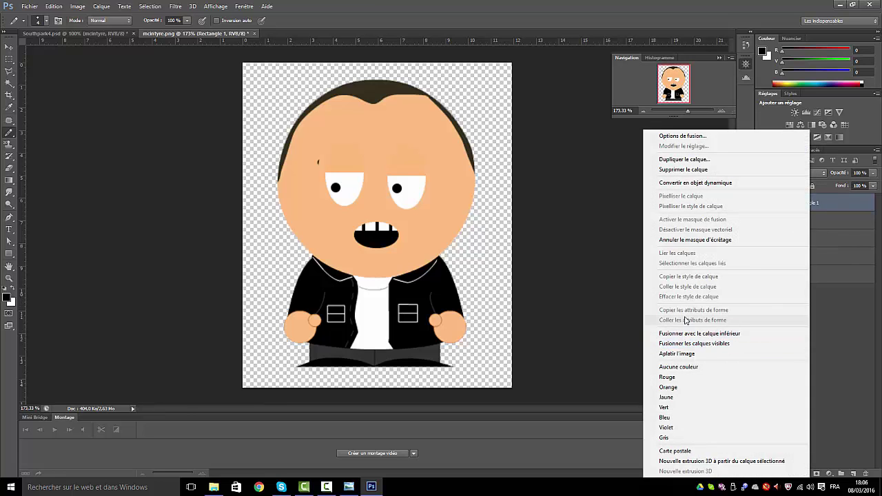
click(690, 334)
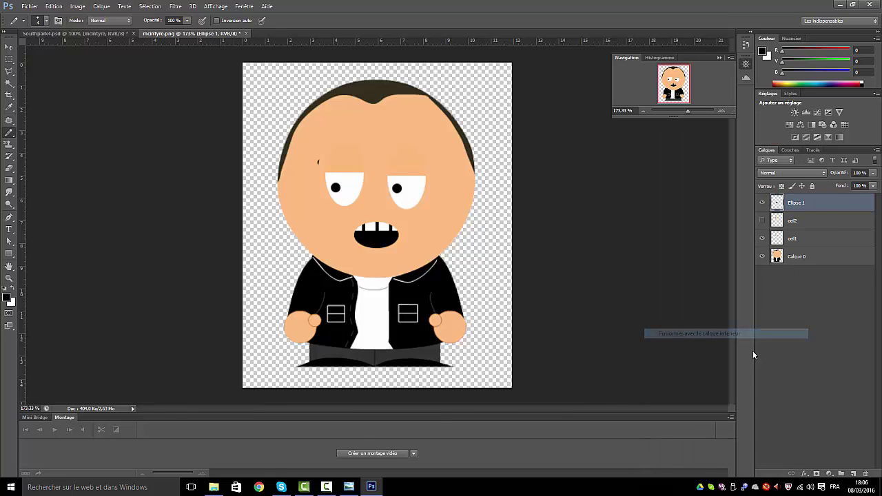
double_click(792, 203)
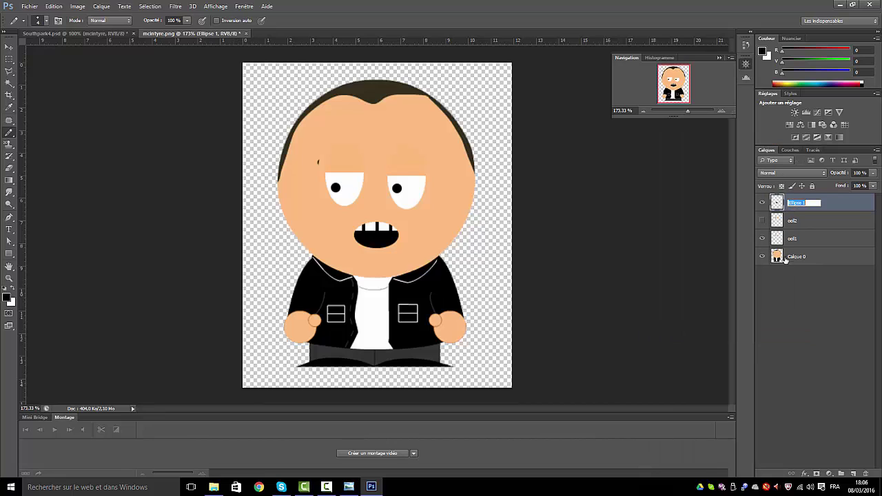
text(bouche1)
click(827, 289)
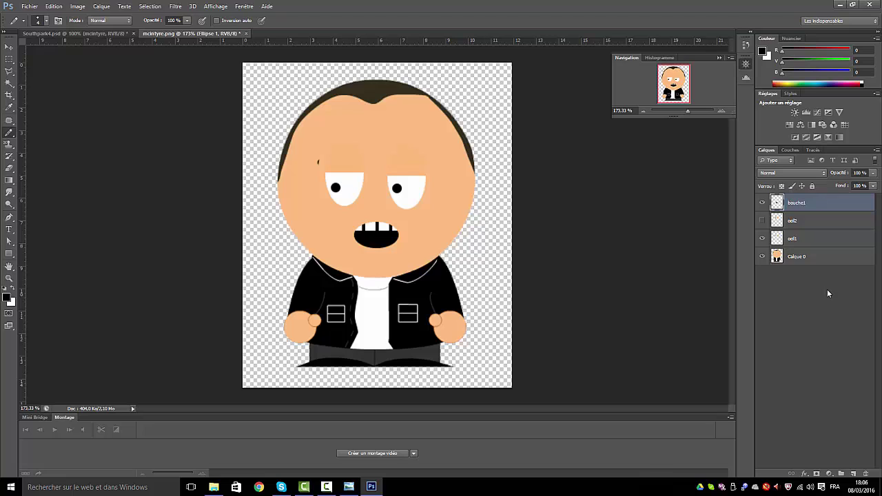
With bouche1 hidden, draw a black triangular mouth about 50 by 35 px below the eyes using the Pen tool and rasterize it
click(762, 221)
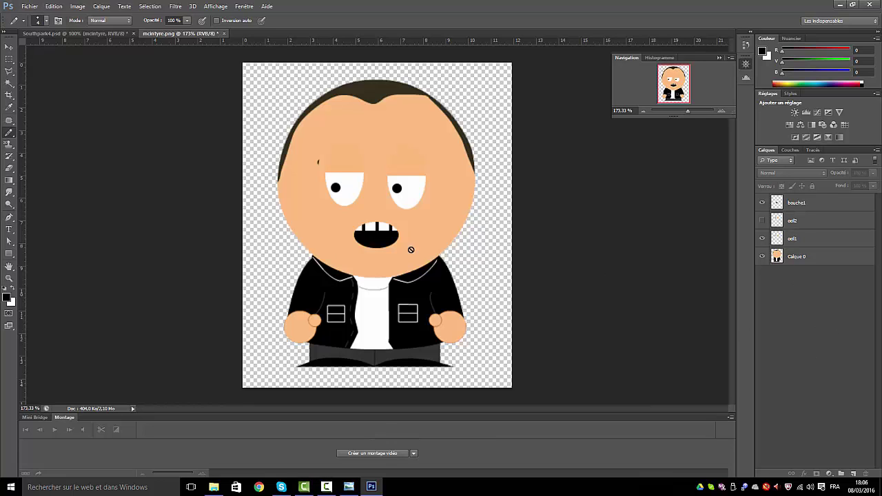
click(762, 202)
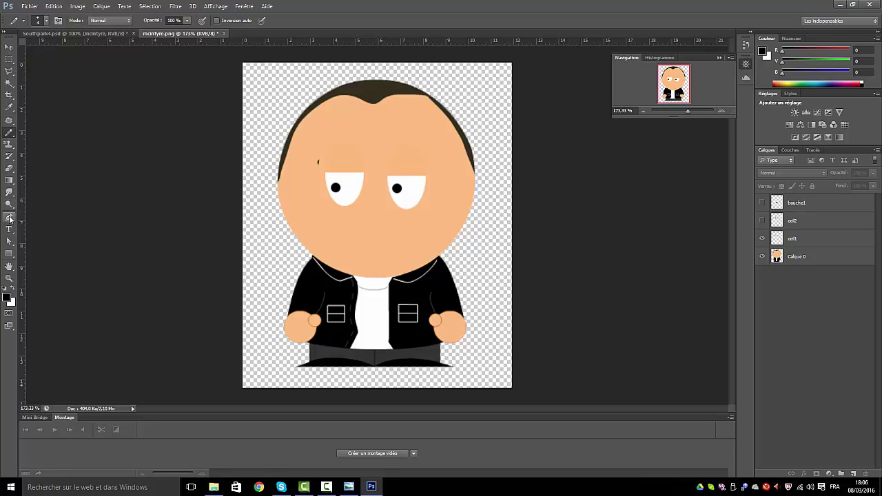
click(9, 218)
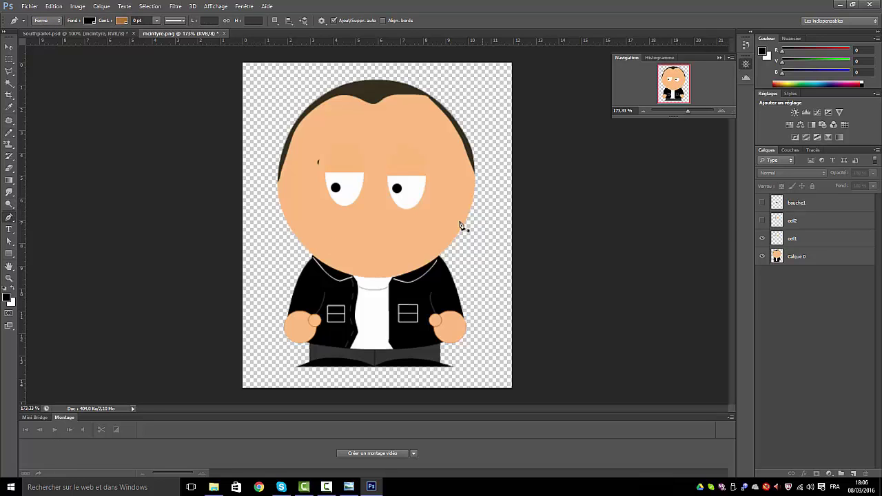
click(341, 219)
click(380, 245)
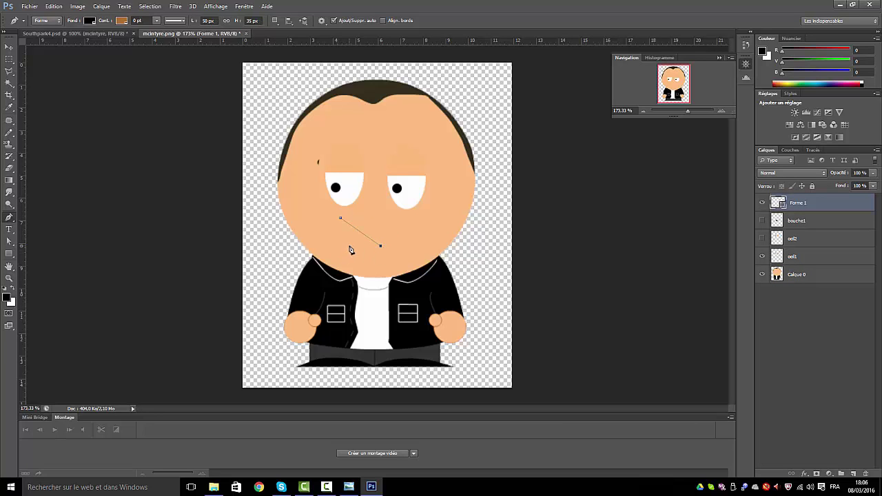
click(350, 245)
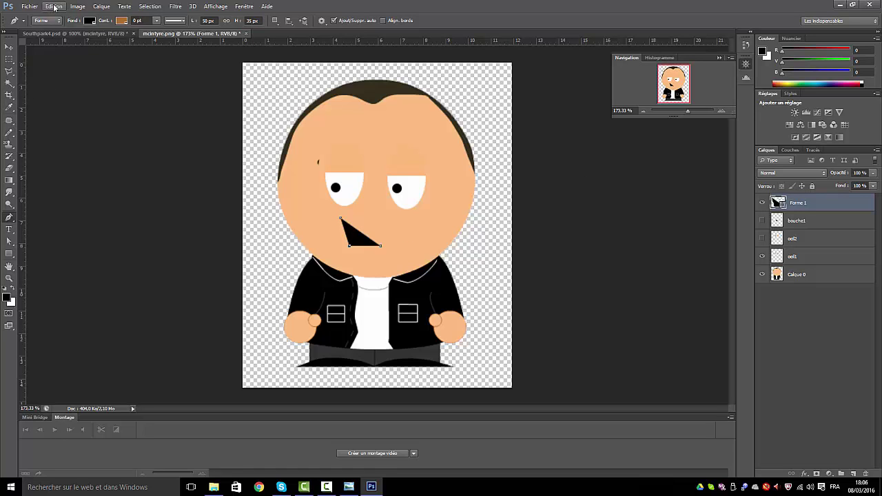
right_click(801, 209)
click(683, 195)
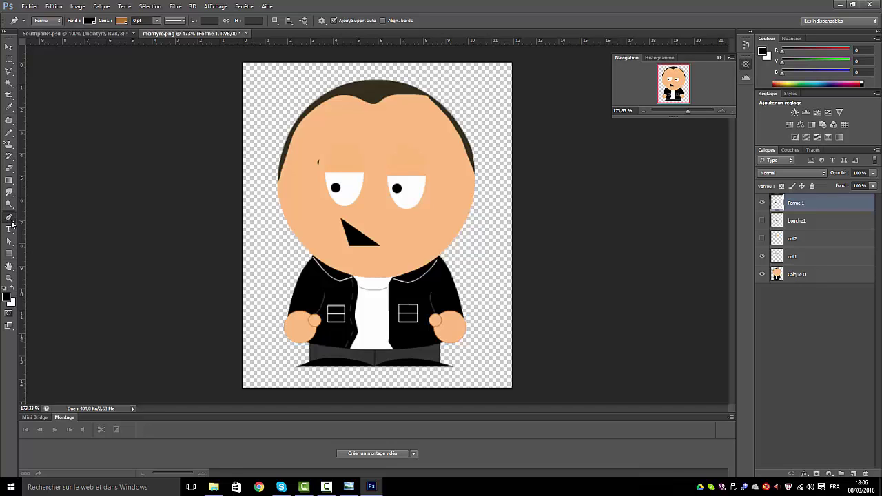
Draw a slanted white four-sided teeth shape about 69 by 54 px over the triangular mouth's long edge with the Pen tool
key(x)
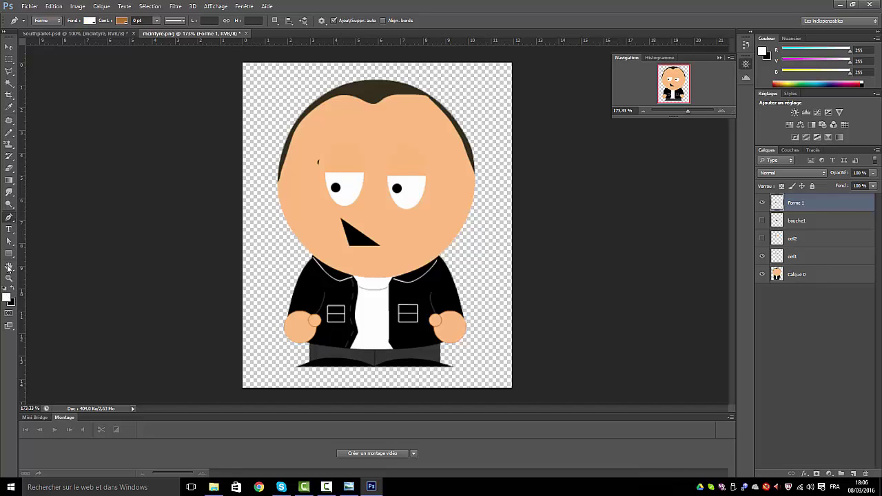
click(341, 210)
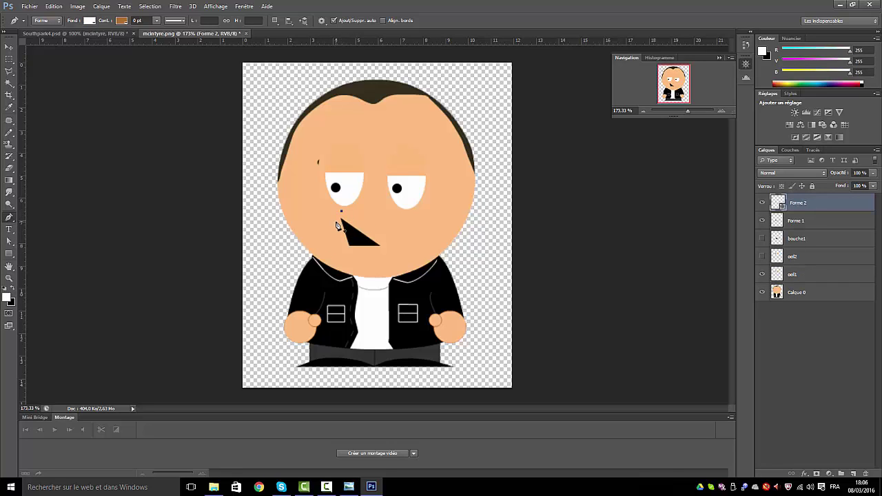
click(380, 253)
click(392, 242)
click(351, 218)
click(341, 212)
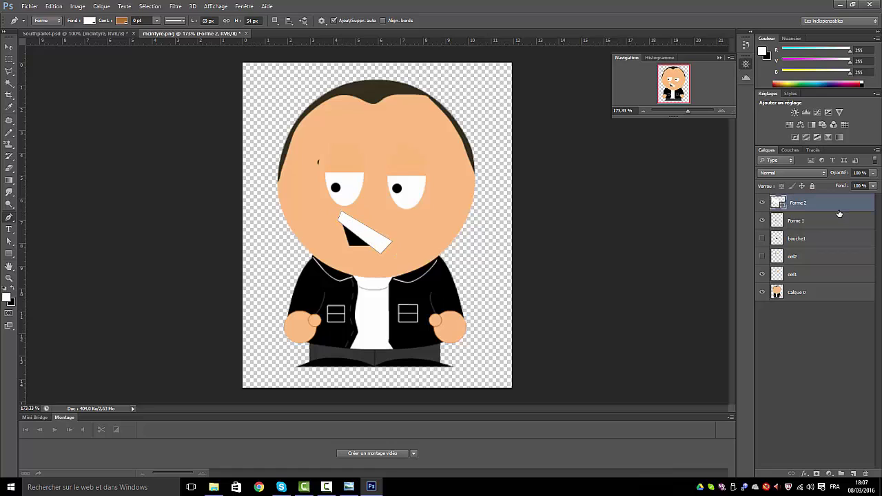
Clip the Forme 2 teeth layer to the Forme 1 mouth and rasterize it
drag(839, 213, 835, 209)
alt+click(836, 209)
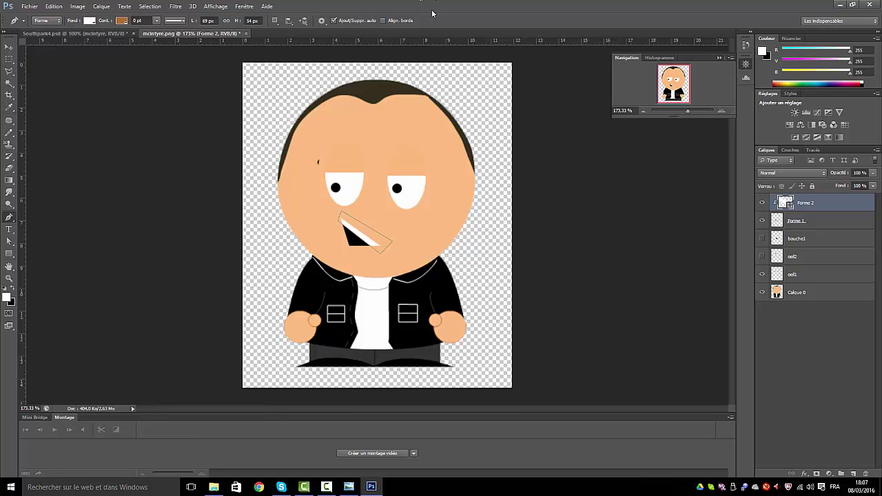
click(10, 47)
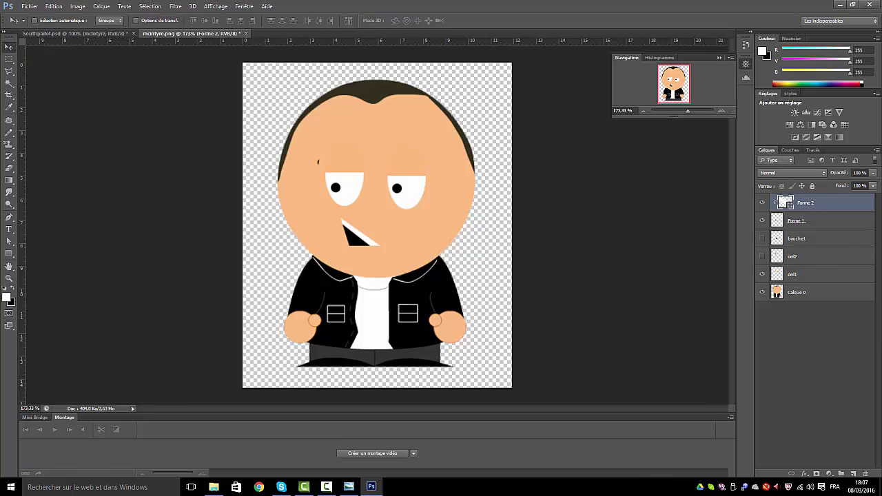
right_click(816, 205)
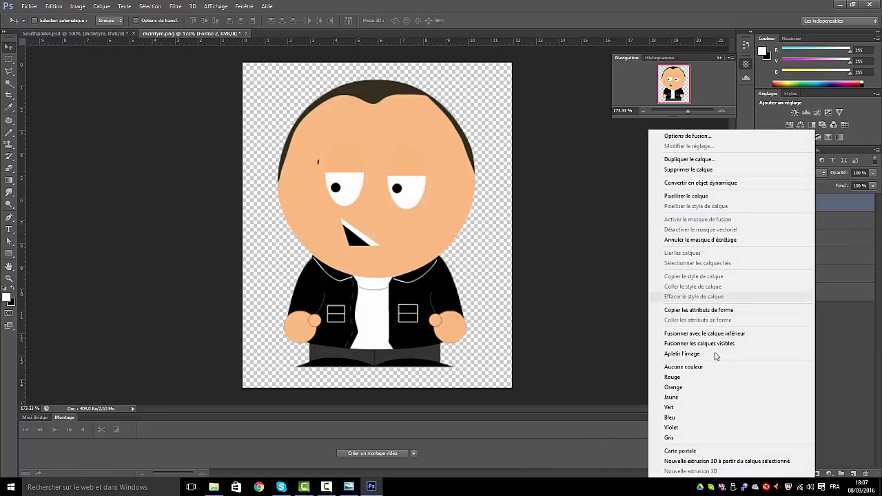
click(693, 198)
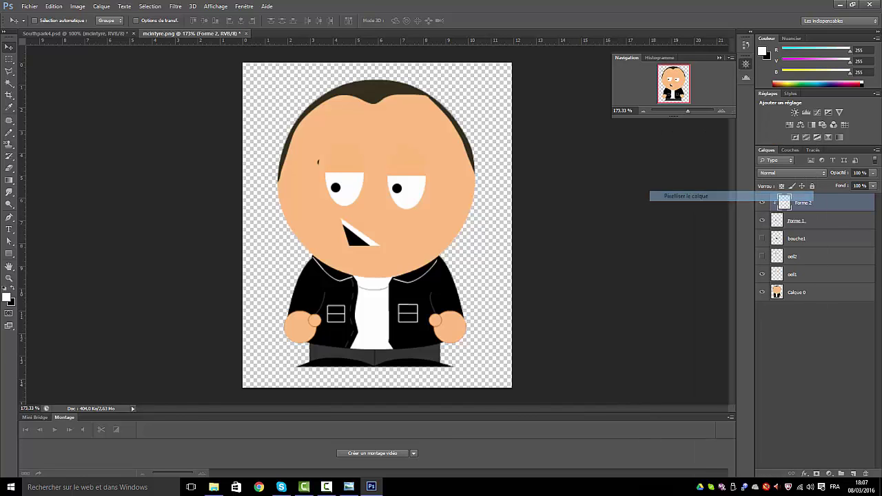
Merge the Forme 2 teeth into the Forme 1 layer and rename the result bouche2
right_click(796, 203)
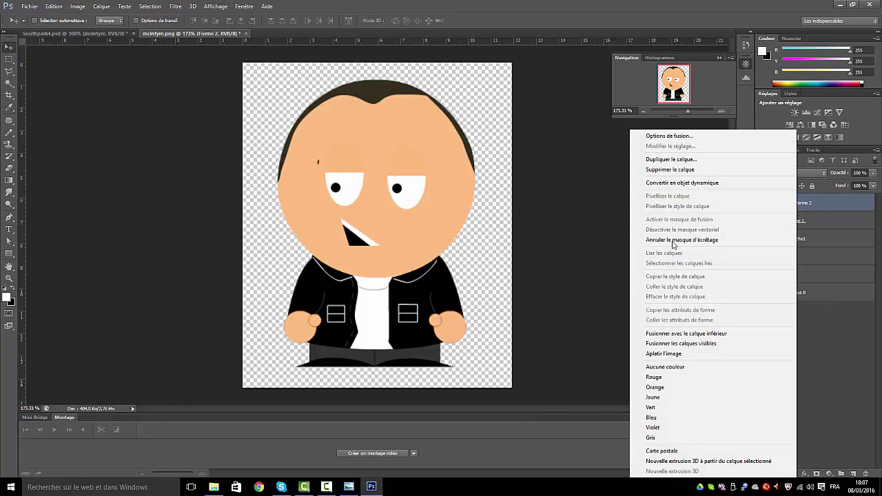
click(686, 333)
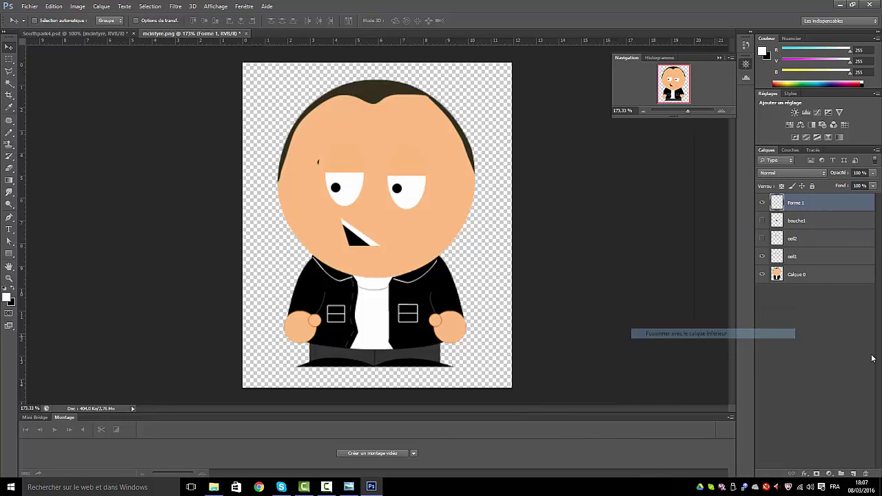
double_click(796, 202)
text(B)
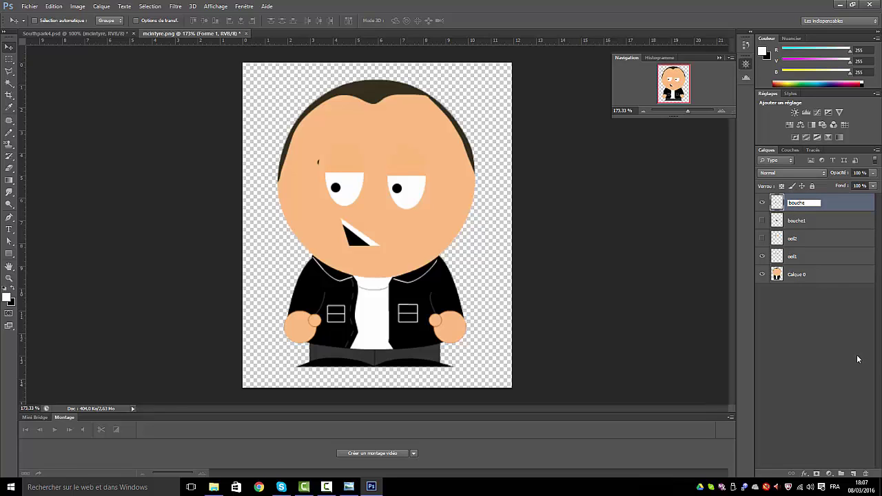
text(2)
click(846, 326)
Compare the bouche1 and bouche2 mouths by toggling their visibility, and leave both layers hidden
click(762, 222)
click(762, 203)
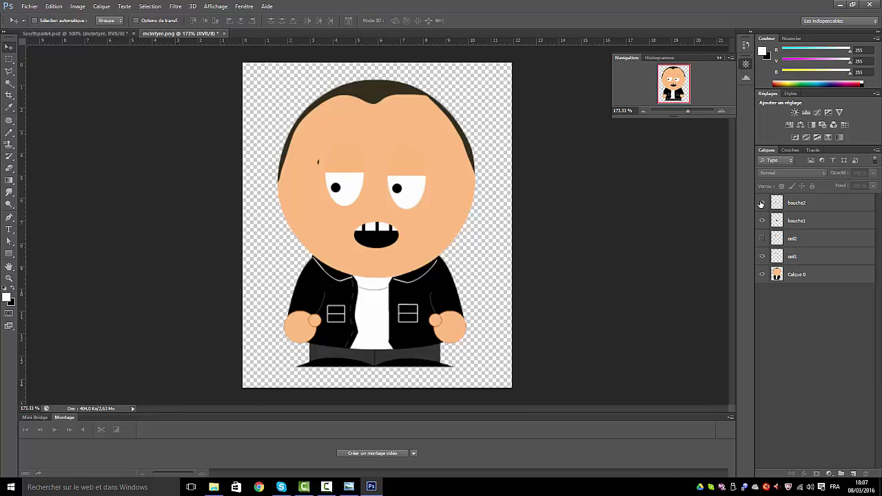
click(762, 202)
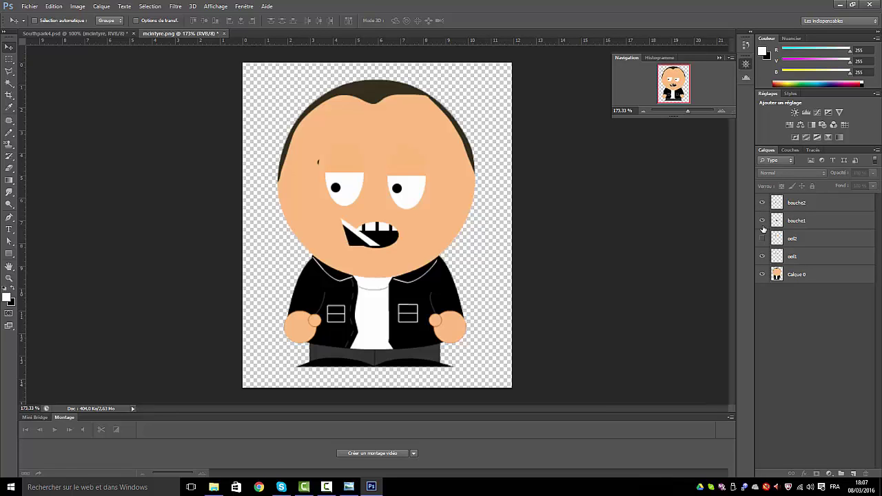
click(762, 222)
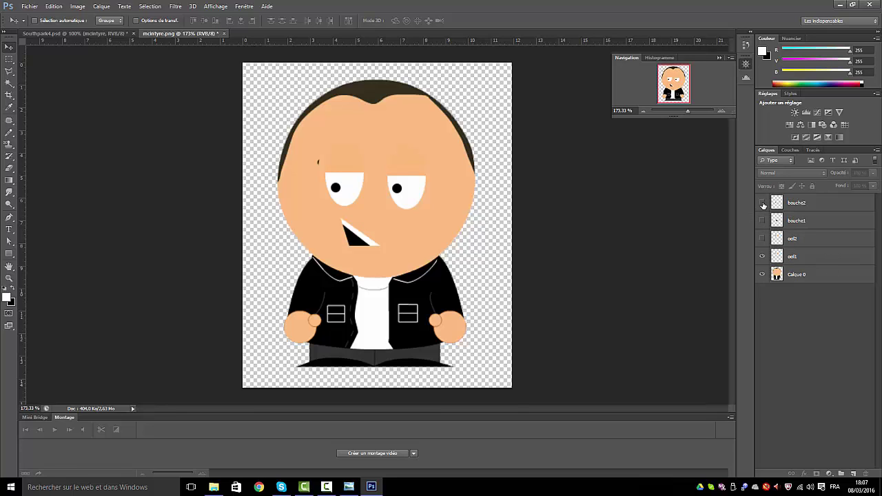
click(762, 202)
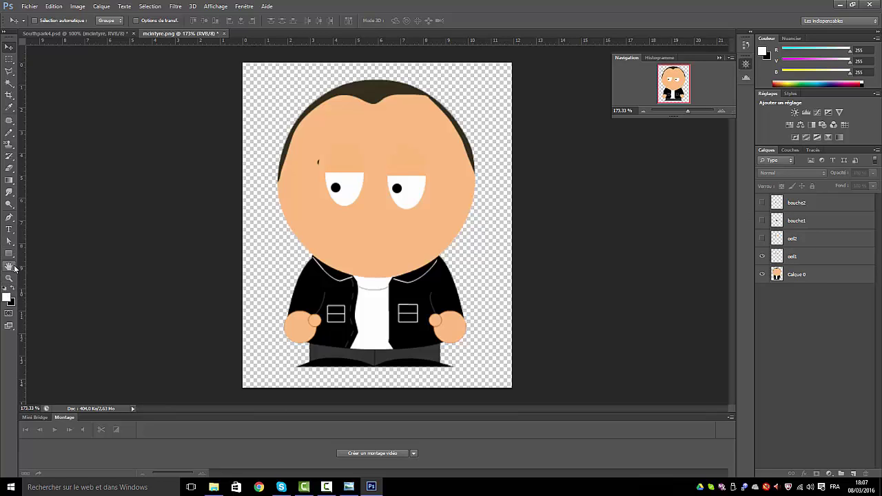
Draw a rounded rectangle mouth about 12 by 19 px with a 15 px radius below the eyes and fill it black
click(19, 255)
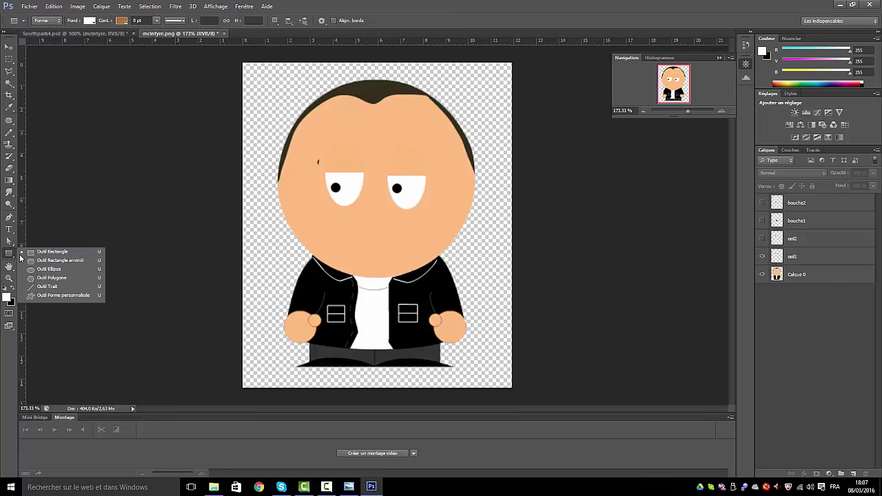
click(87, 260)
drag(372, 235, 381, 220)
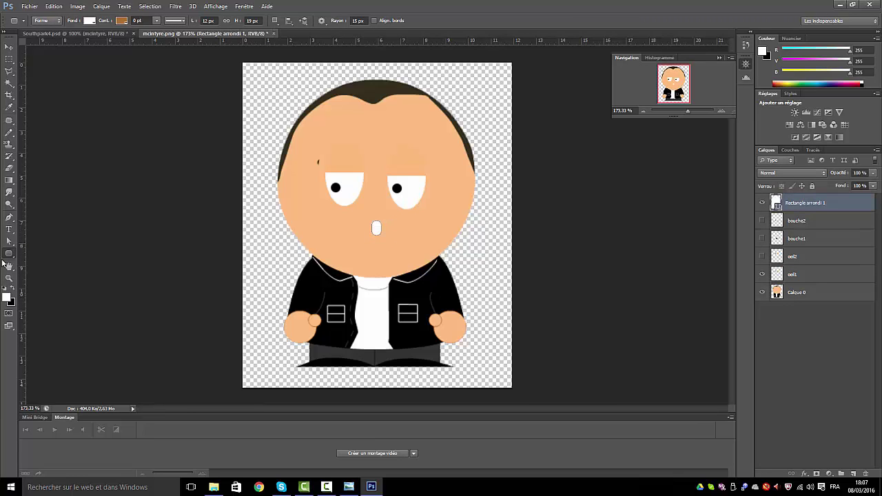
click(90, 21)
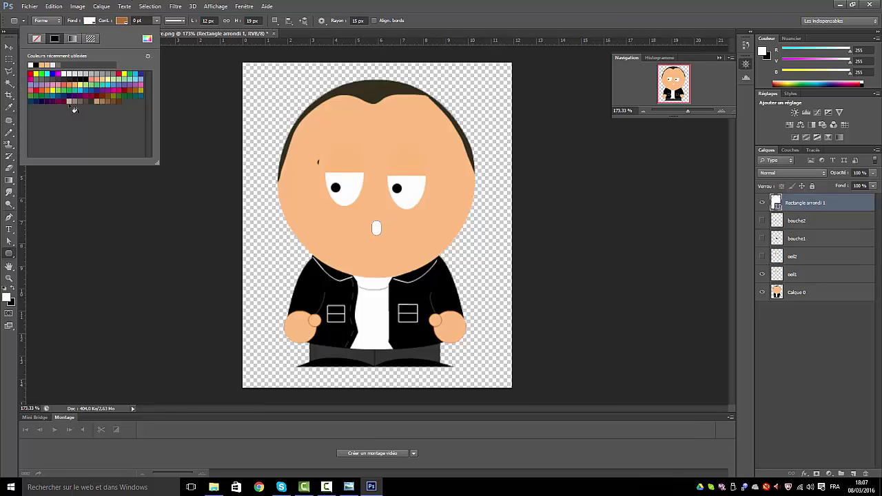
click(35, 65)
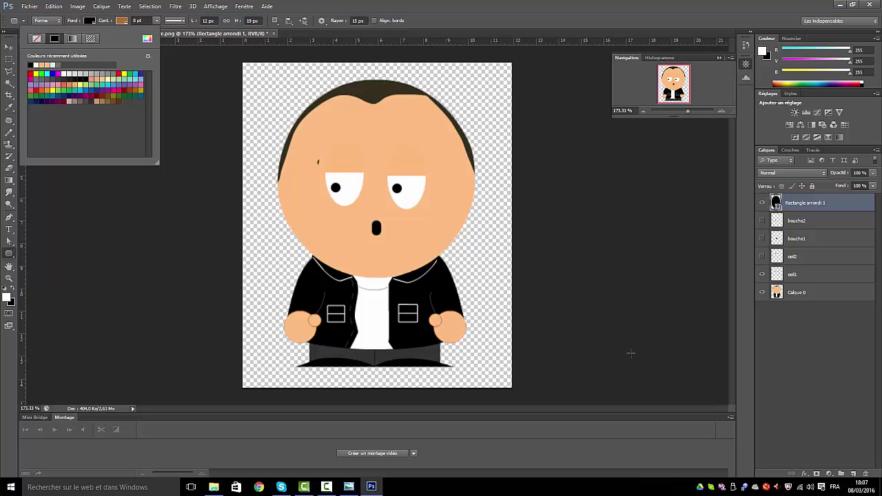
click(836, 208)
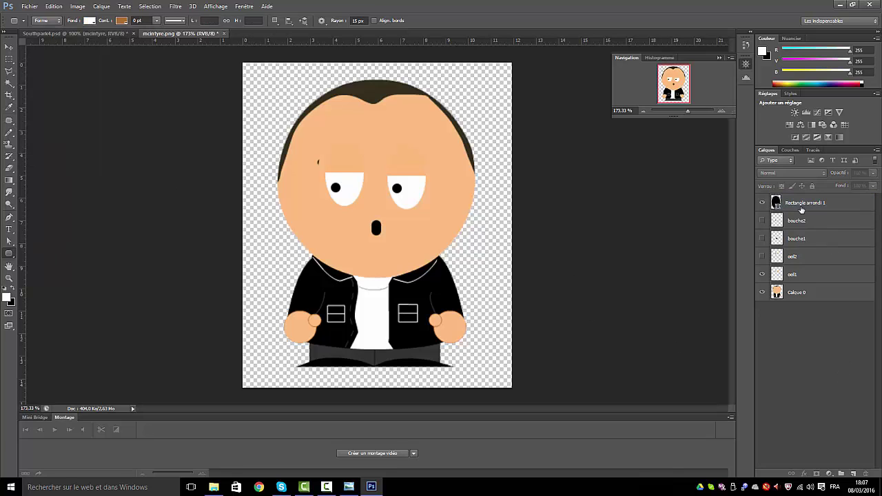
Rasterize the Rectangle arrondi 1 mouth layer and rename it bouche3
right_click(800, 209)
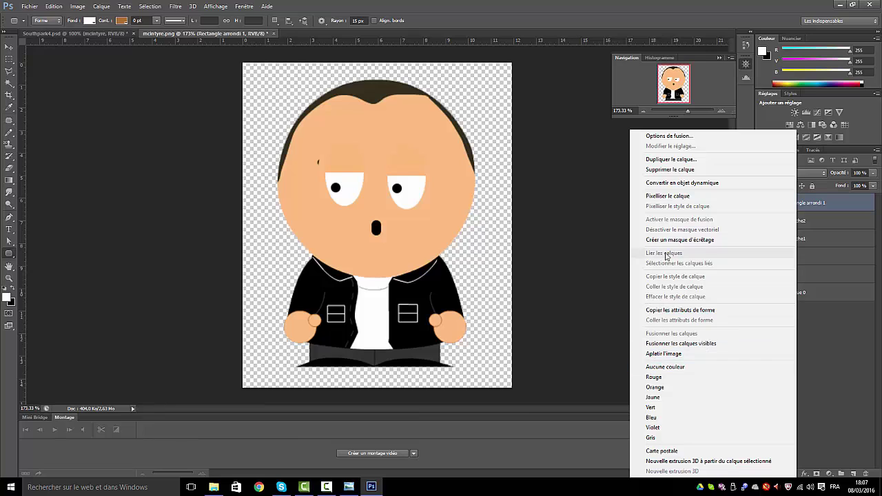
click(664, 198)
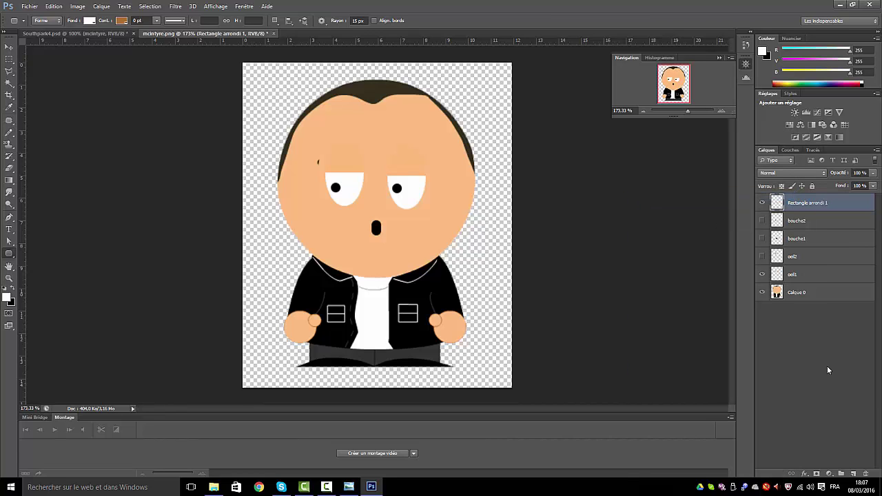
double_click(810, 203)
text(bouche3)
key(Return)
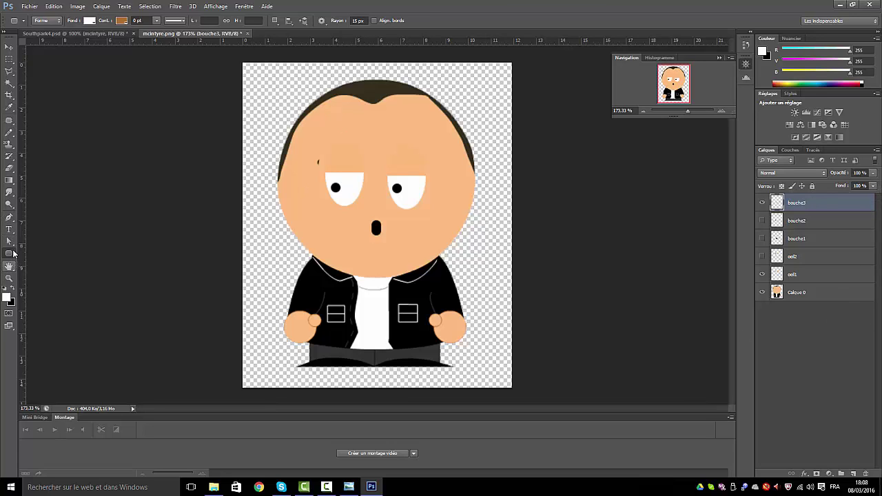
Draw a black rounded rectangle eyebrow about 57 by 10 px, with a 15 px radius, above the character's left-hand eye
click(796, 381)
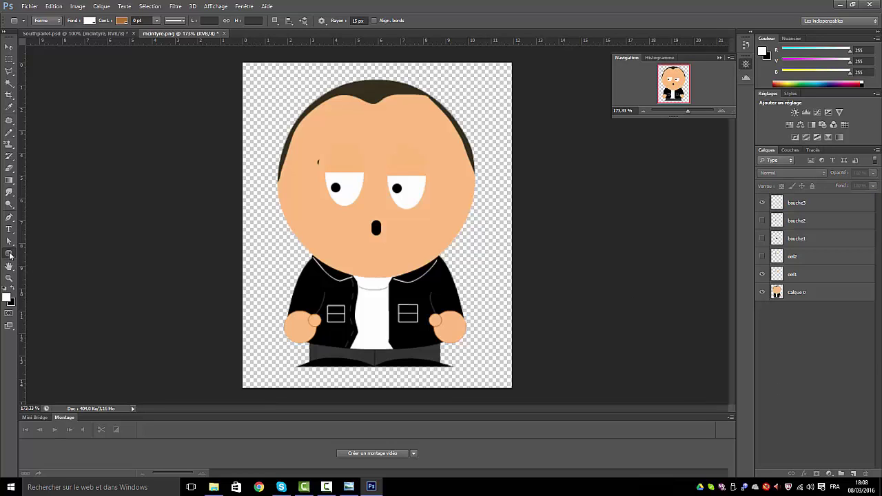
click(89, 22)
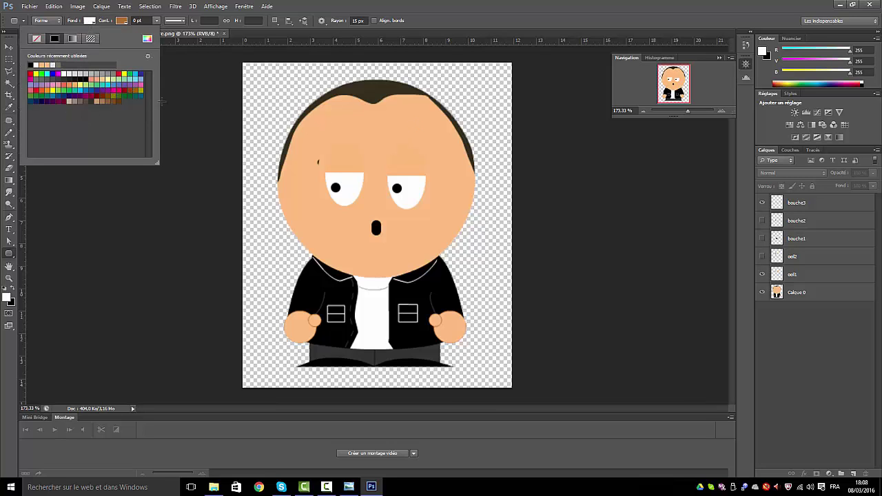
click(105, 101)
click(90, 79)
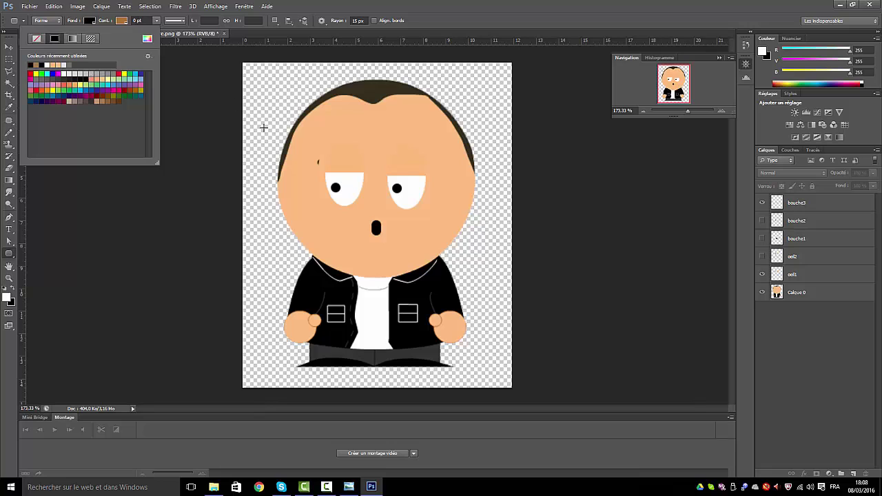
click(327, 145)
drag(321, 146, 367, 153)
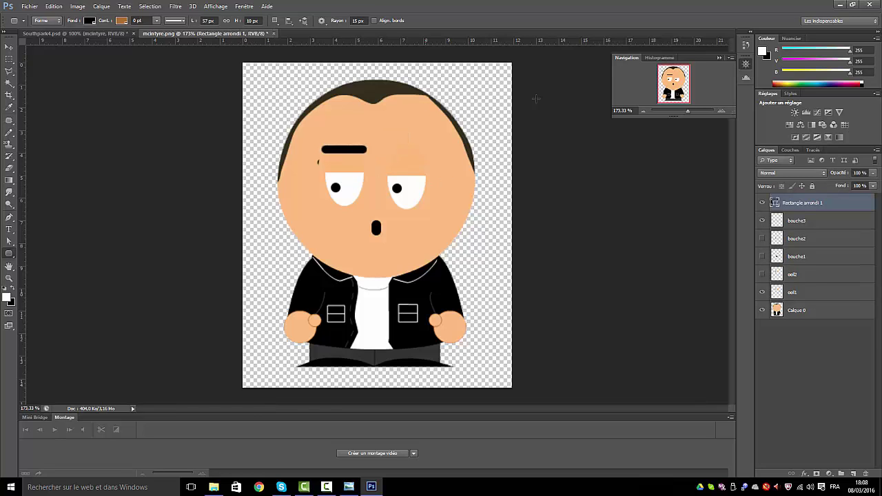
Rasterize the straight eyebrow layer and place a duplicate of it level above the other eye
right_click(819, 206)
click(687, 197)
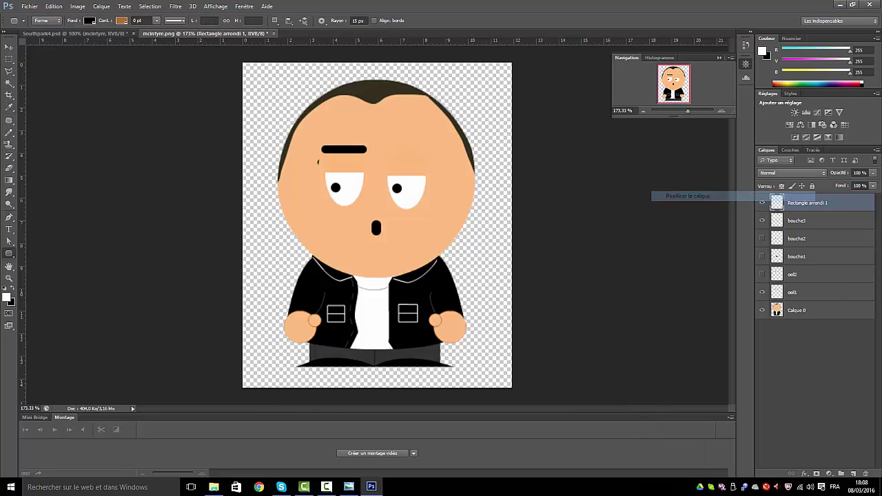
drag(805, 206, 854, 475)
click(9, 46)
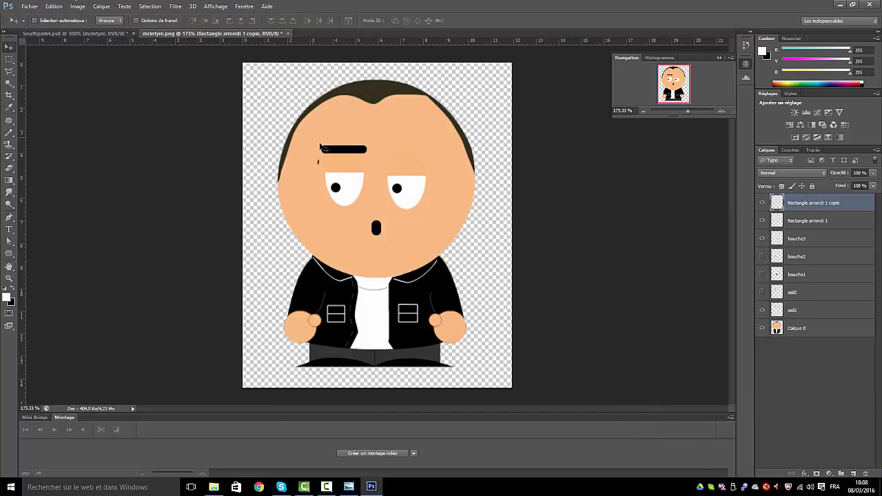
drag(342, 150, 405, 150)
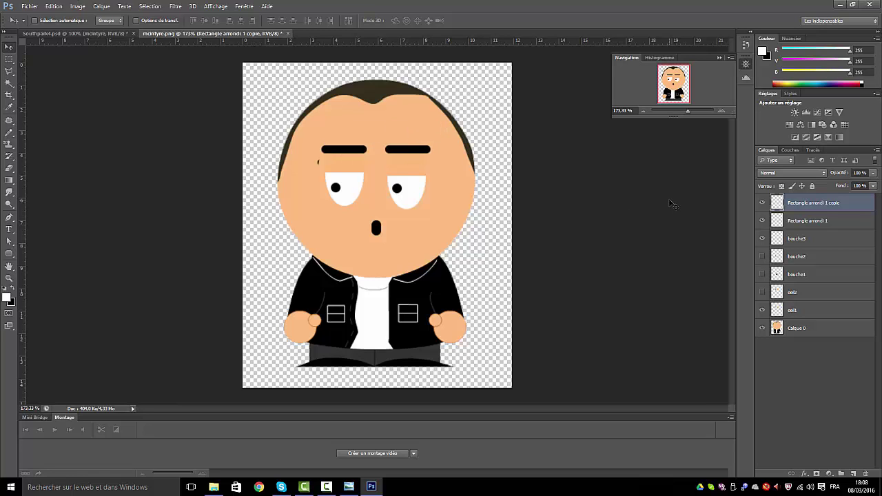
Merge the copied eyebrow into the layer below and rename the merged layer sourcil1
right_click(816, 203)
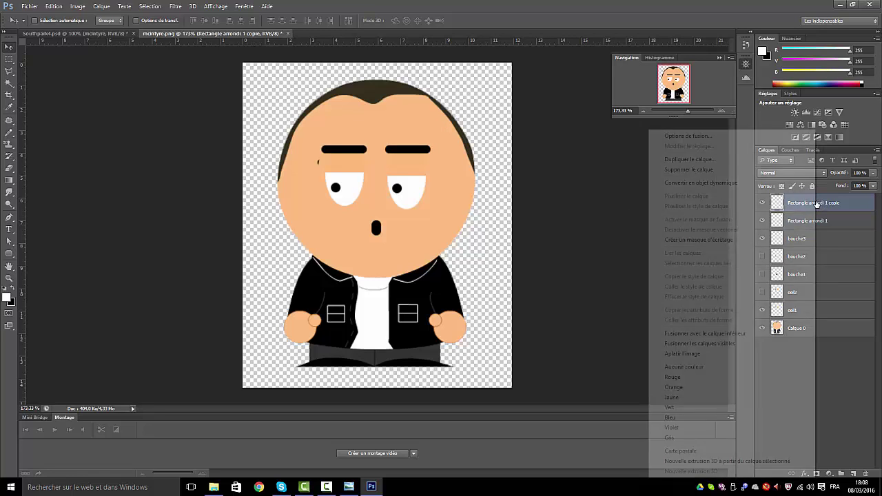
click(696, 333)
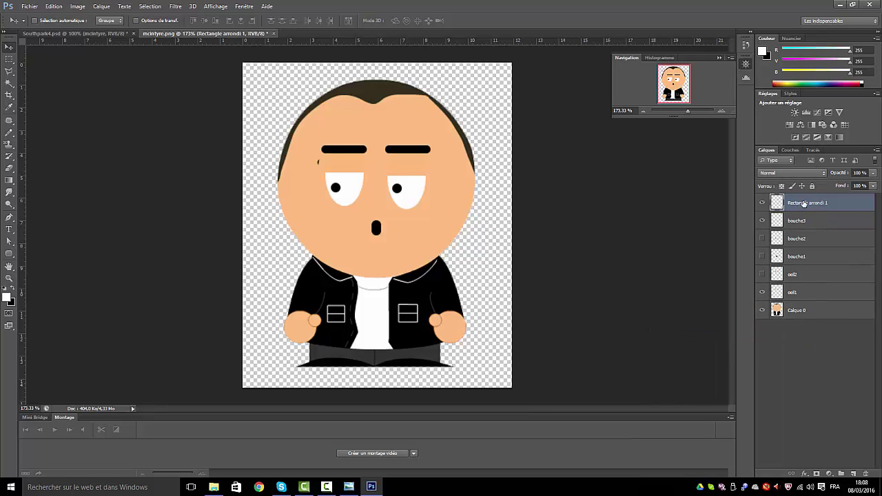
double_click(803, 204)
text(s)
key(Return)
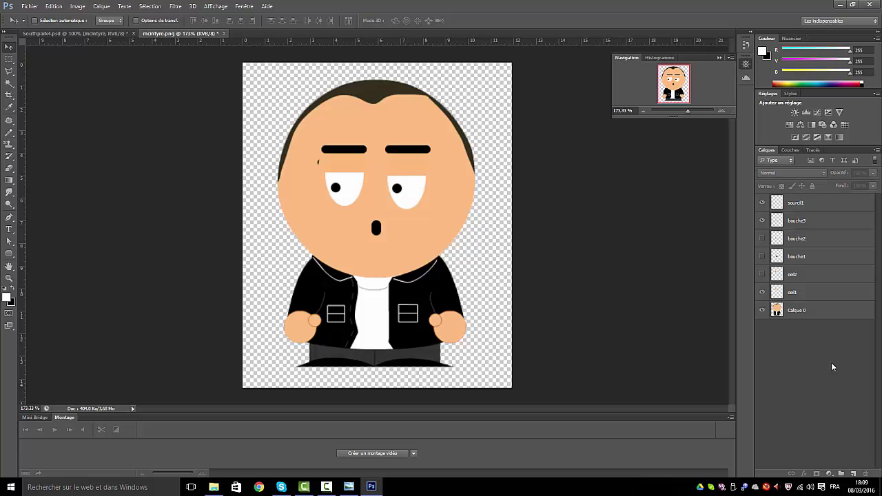
Hide the sourcil1 layer and draw a new black rounded rectangle eyebrow about 59 by 8 px above the left-hand eye
click(762, 203)
click(9, 254)
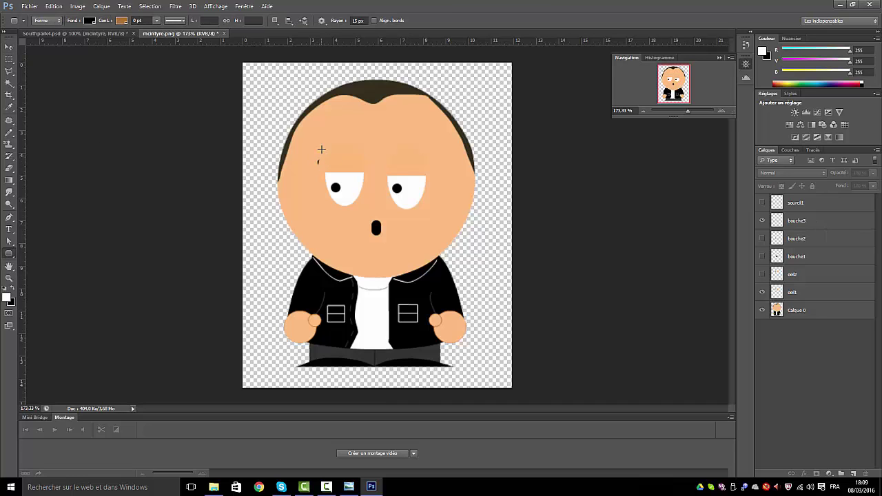
drag(321, 148, 369, 153)
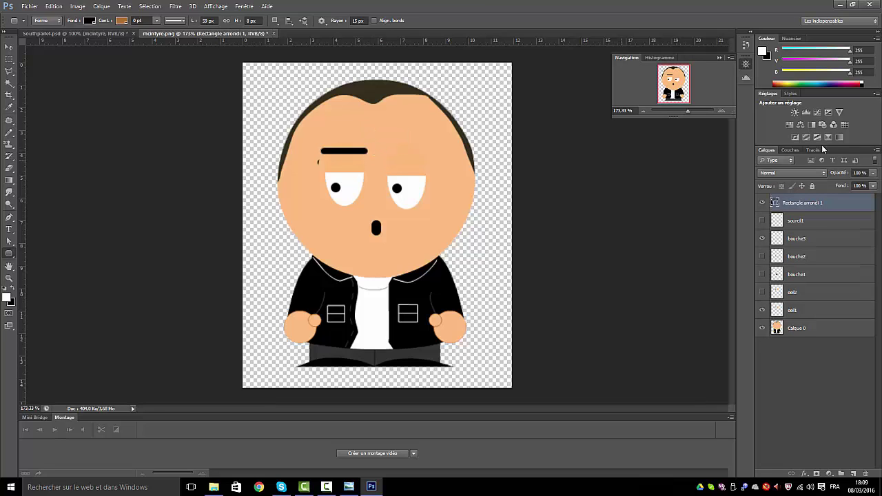
Rotate the new eyebrow shape about -23.4° so its inner end points upward
click(54, 6)
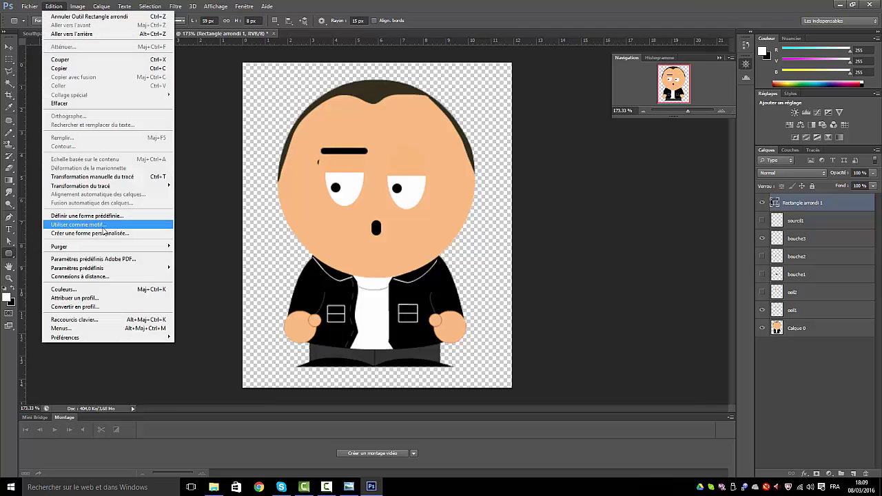
click(90, 176)
drag(305, 152, 303, 169)
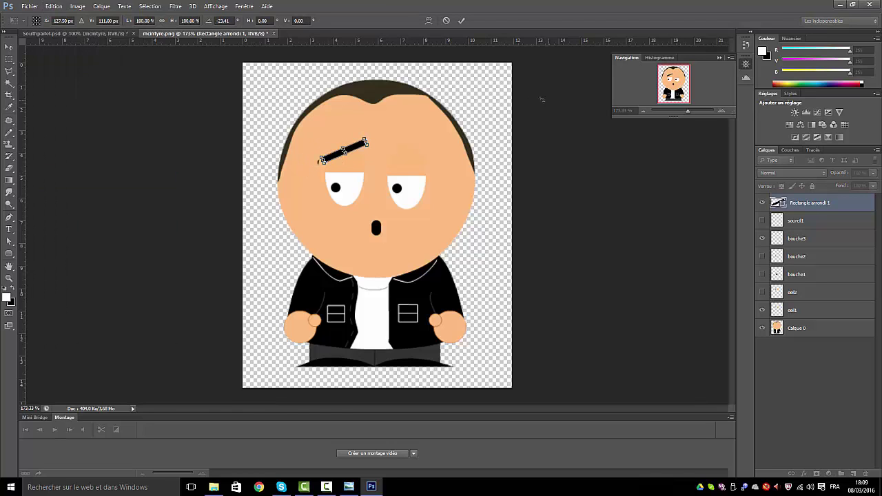
click(461, 22)
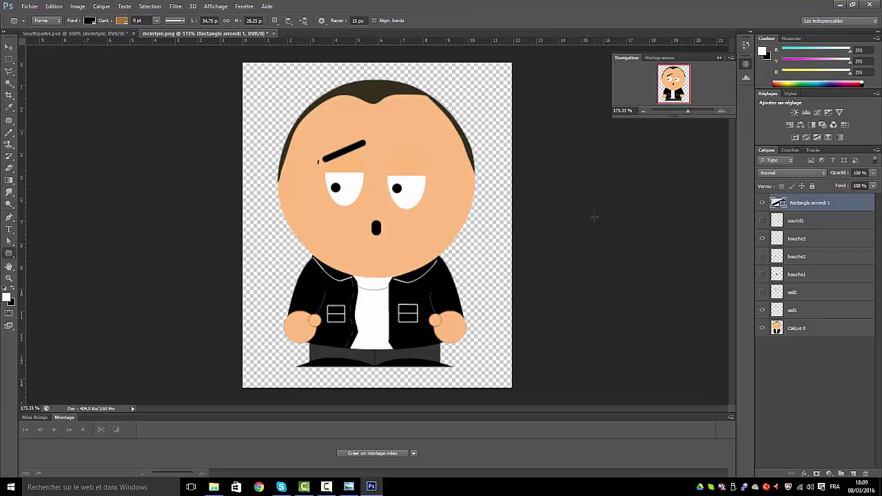
Rasterize the slanted eyebrow layer, duplicate it and move the copy above the other eye
right_click(819, 206)
click(705, 197)
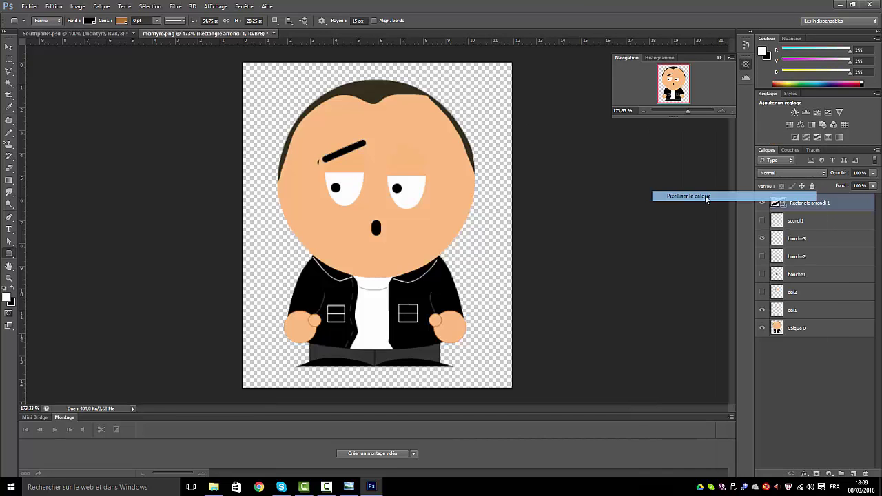
drag(810, 207, 854, 474)
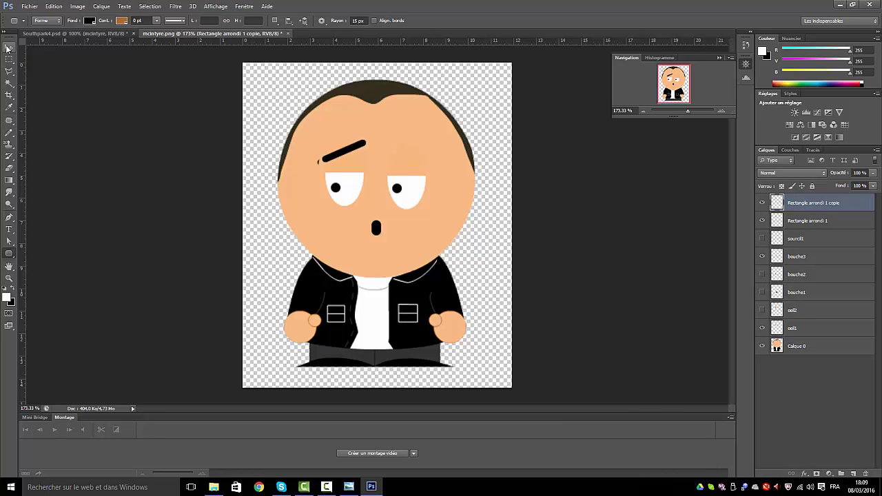
click(8, 48)
drag(339, 152, 393, 153)
Flip the copied slanted eyebrow horizontally and merge it with the Rectangle arrondi 1 layer below
click(54, 6)
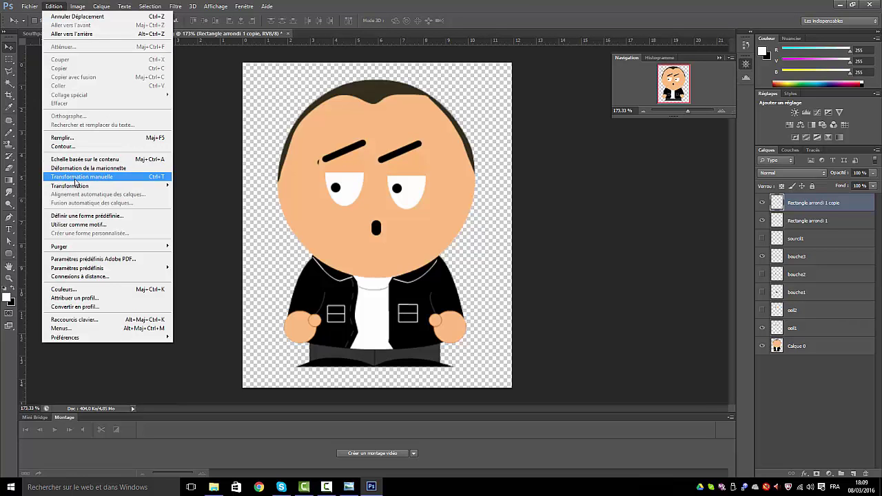
mouse_move(77, 186)
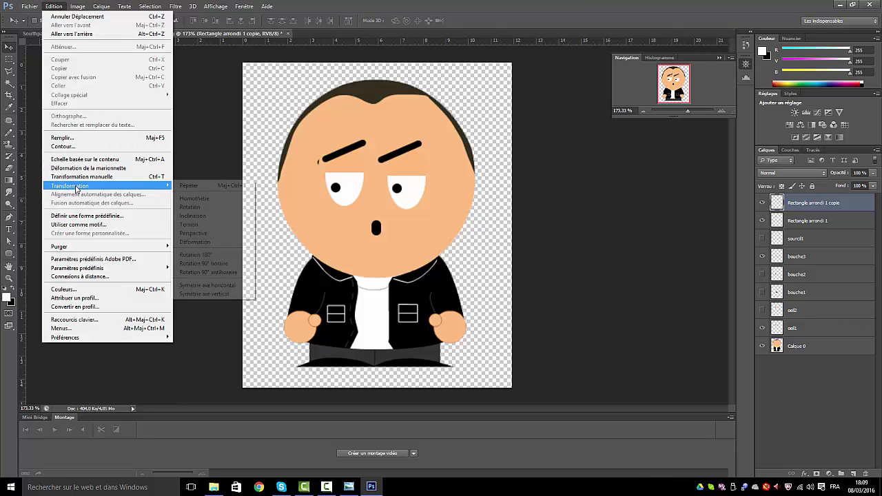
click(206, 287)
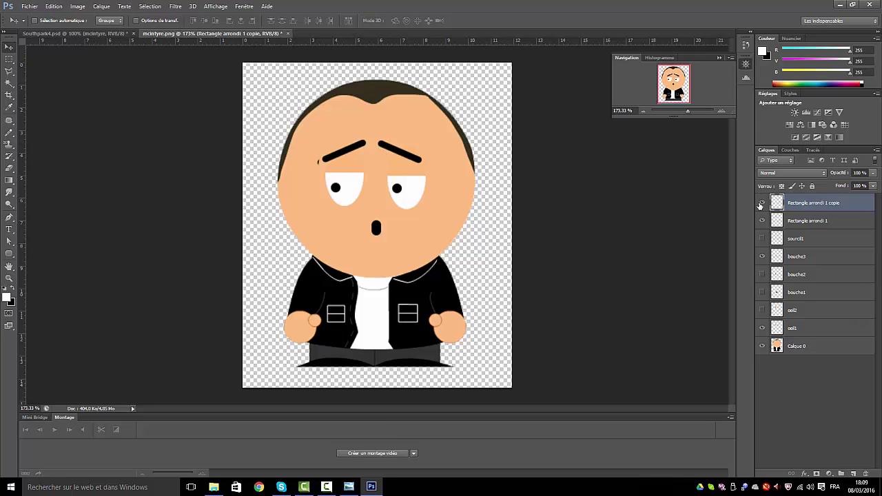
click(762, 203)
right_click(819, 204)
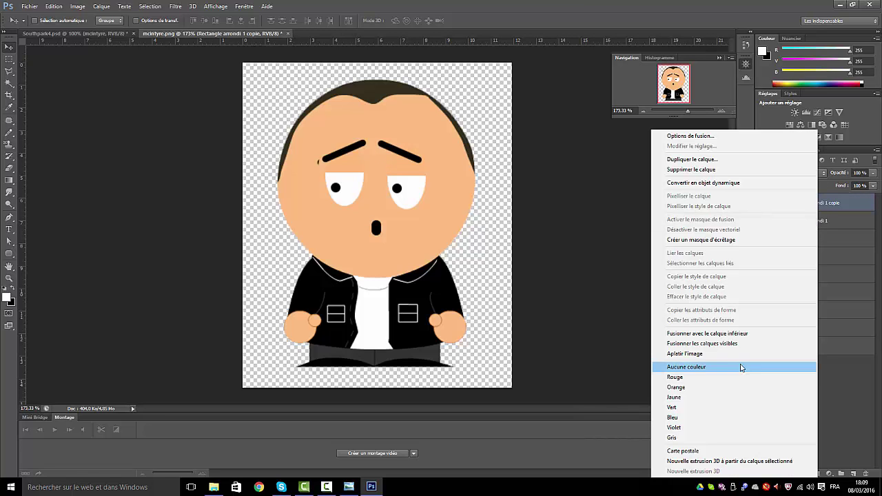
click(687, 335)
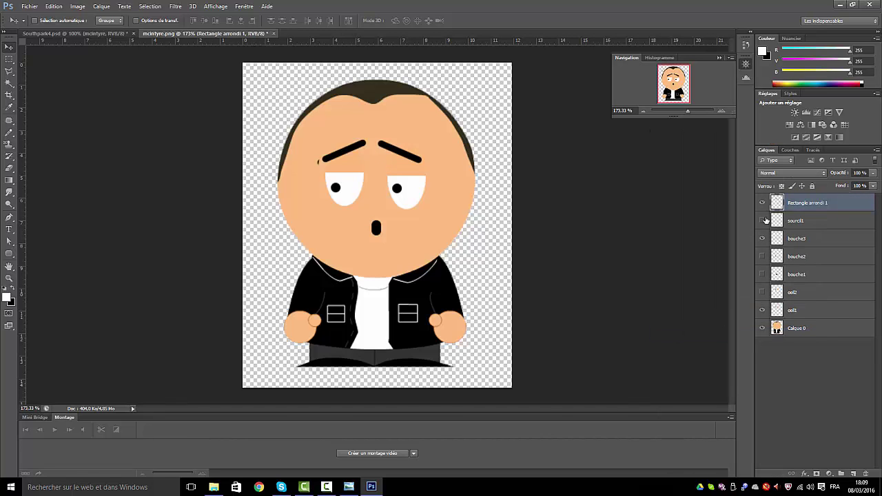
Compare the straight and slanted eyebrows by toggling their layers, leaving sourcil1 shown and Rectangle arrondi 1 hidden
click(763, 221)
click(762, 203)
click(762, 204)
click(762, 204)
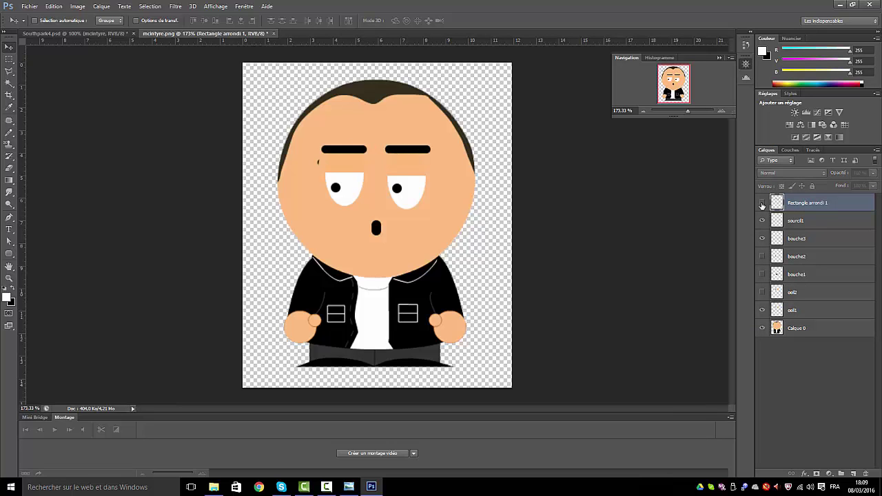
click(763, 221)
click(763, 222)
click(763, 204)
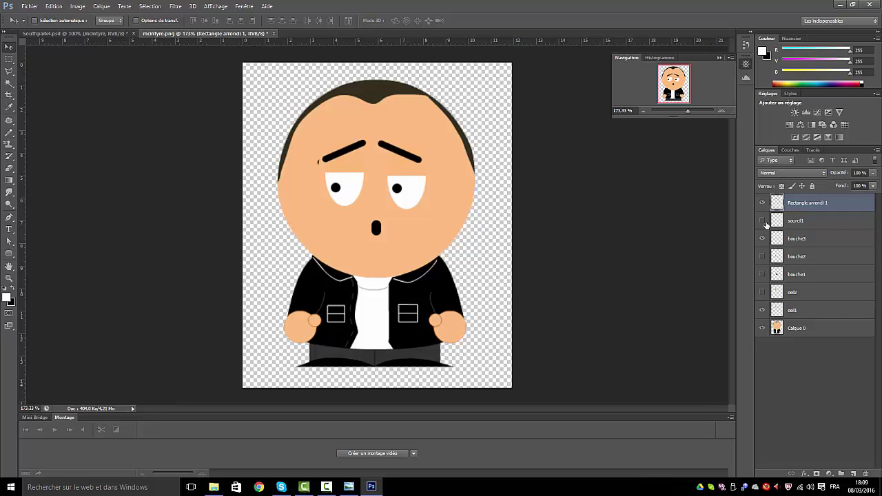
click(762, 204)
click(763, 221)
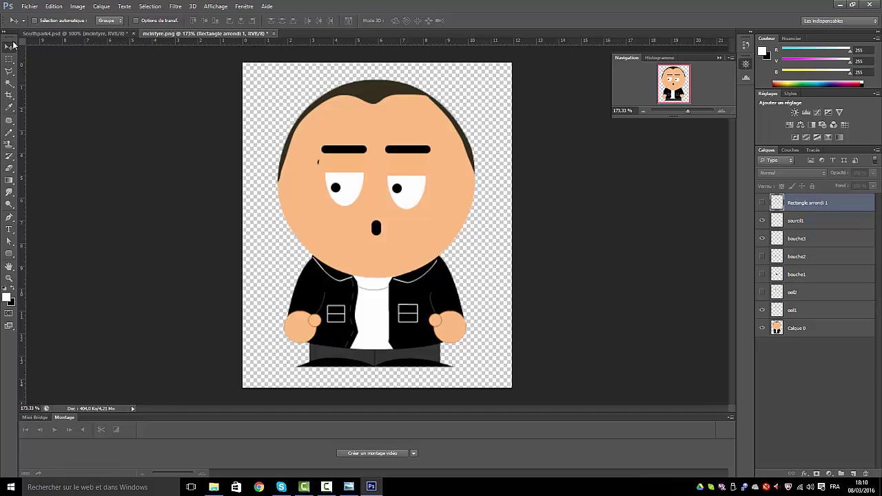
Switch to the Southpark4.psd document and show the oeil1, sourcil2 and oeil2 layers together
click(65, 34)
click(763, 203)
click(763, 220)
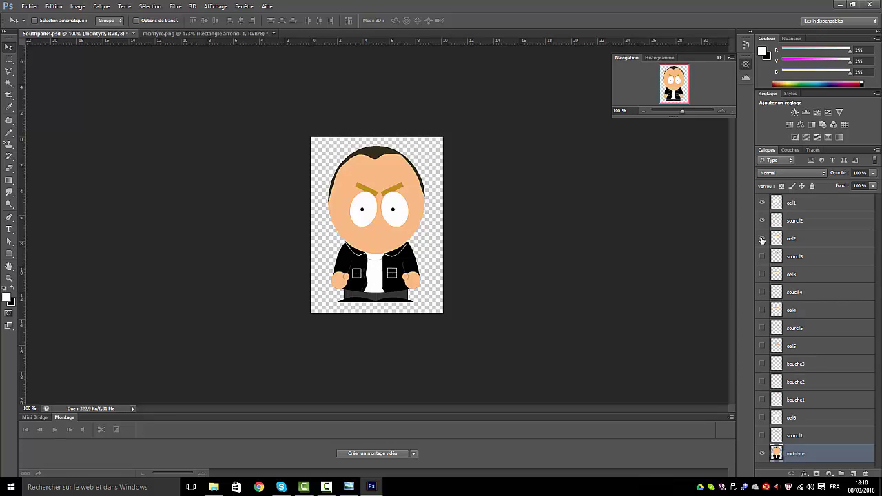
click(763, 221)
click(763, 222)
Preview the change of eye expression by repeatedly toggling the oeil1 layer over oeil2, leaving oeil1 shown
click(763, 203)
click(762, 204)
click(762, 204)
click(762, 203)
click(762, 203)
click(762, 204)
click(762, 204)
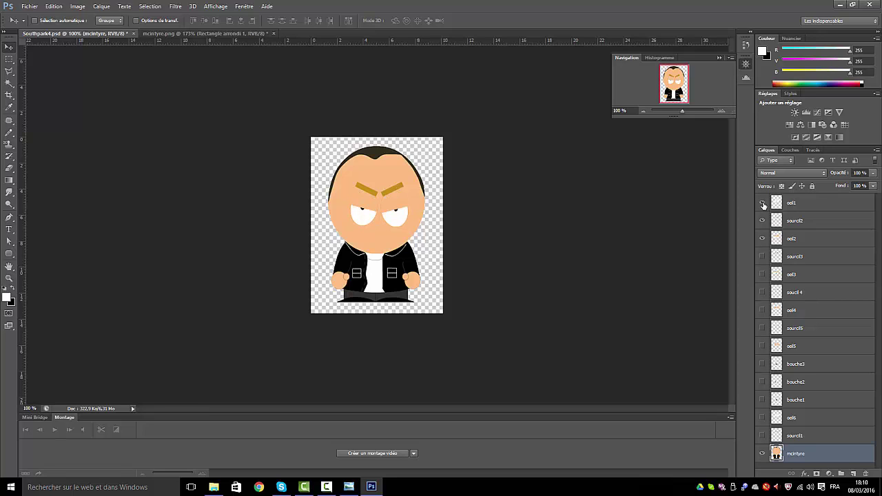
click(762, 204)
click(762, 203)
click(763, 203)
click(762, 203)
click(762, 203)
click(762, 203)
click(763, 203)
click(762, 203)
click(763, 203)
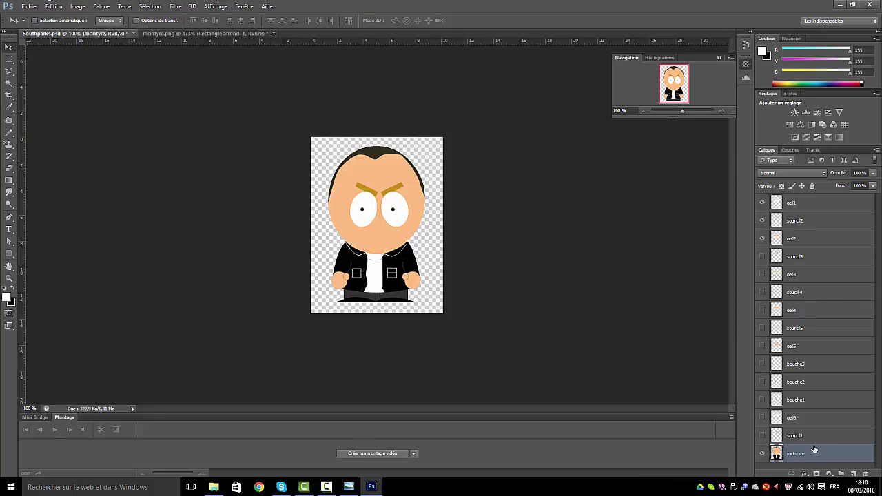
Show all the remaining hidden layers, from sourcil3 down to sourcil1, and save Southpark4.psd
drag(762, 257, 762, 455)
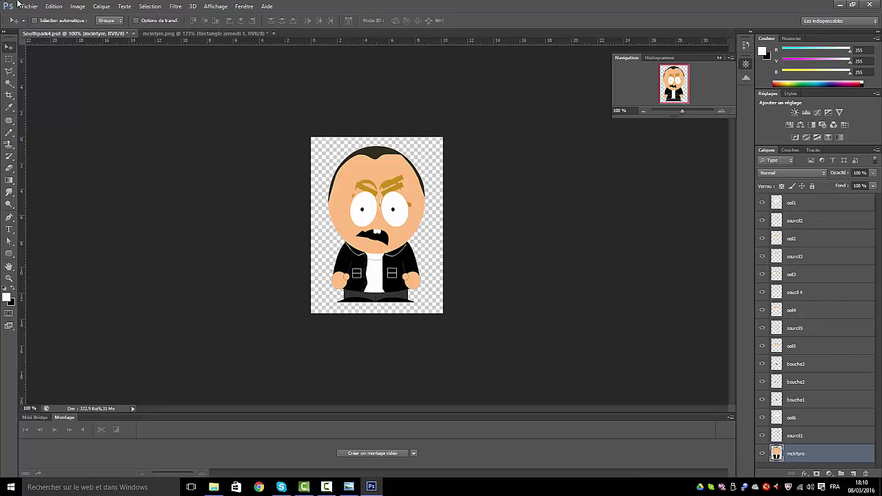
click(30, 8)
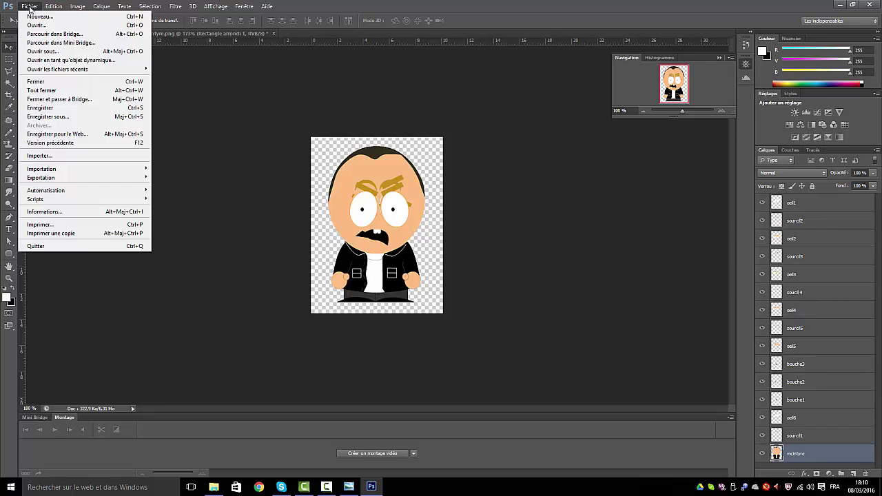
click(39, 107)
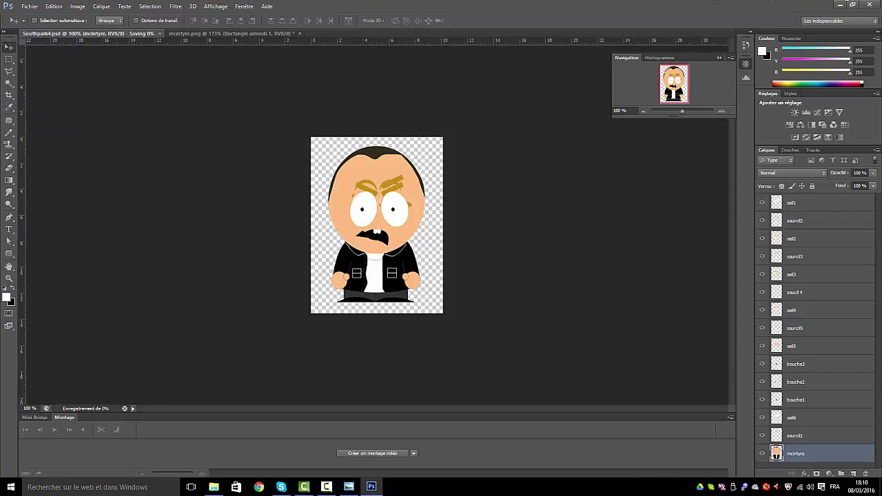
Quit Photoshop, saving the mcintyre document as mcintyre.psd in the south park folder with maximized compatibility
click(870, 4)
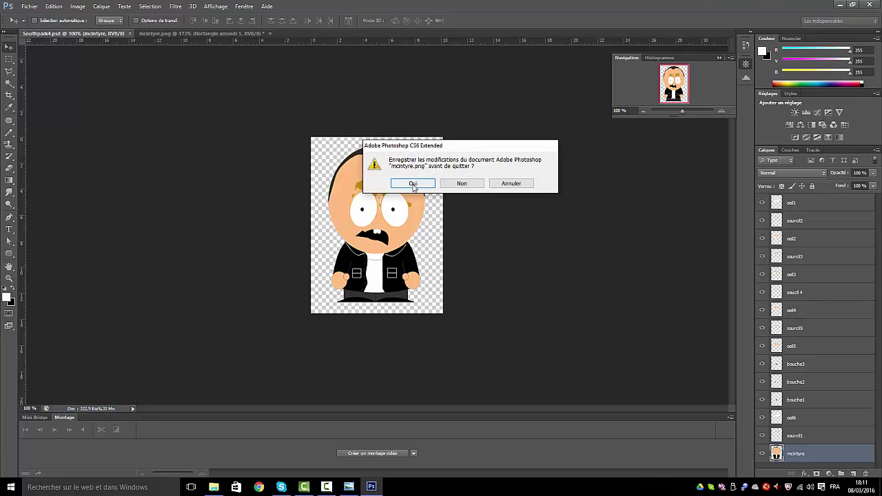
click(413, 184)
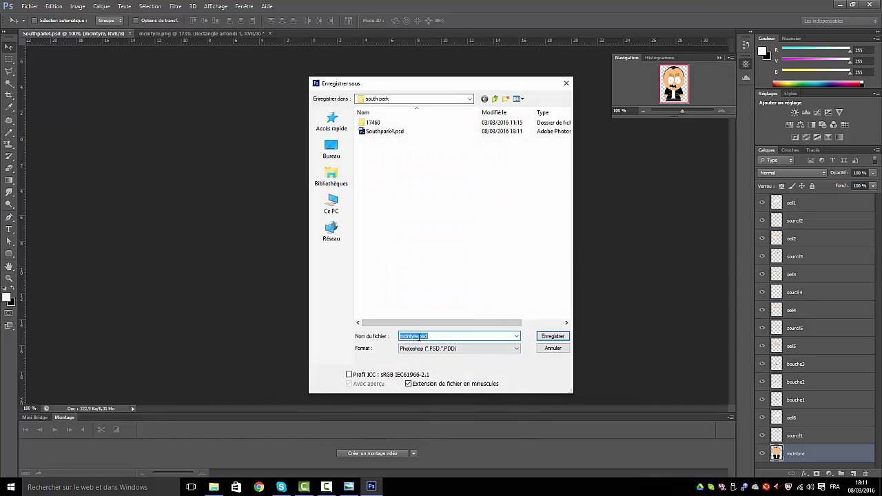
click(552, 338)
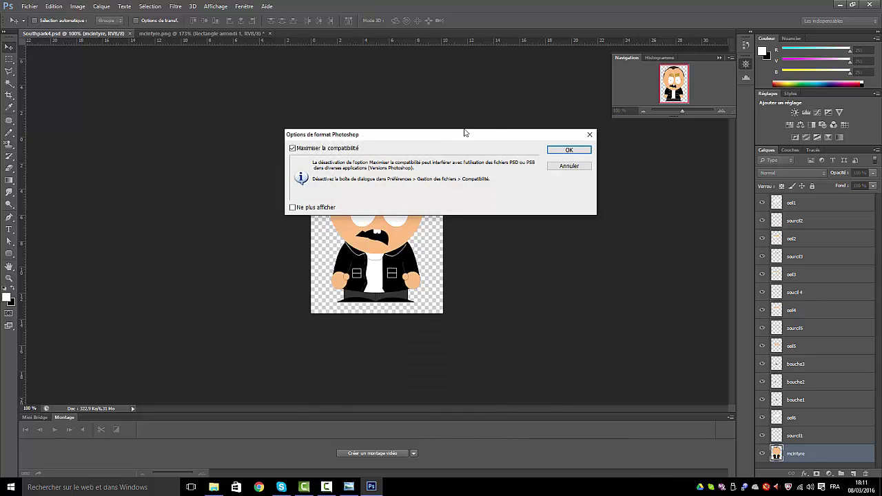
click(572, 151)
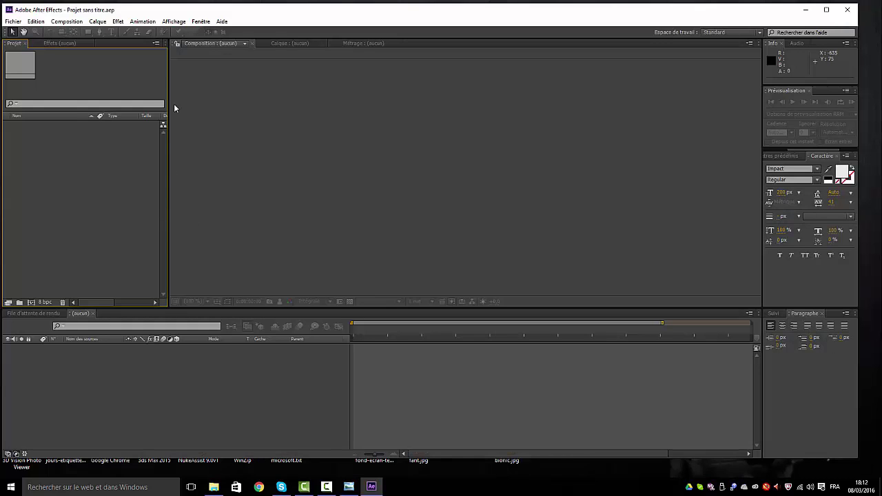
Create a new composition with the HDV/HDTV 720 25 preset, 1280 x 720 at 25 fps, lasting 3 seconds
click(66, 21)
click(59, 33)
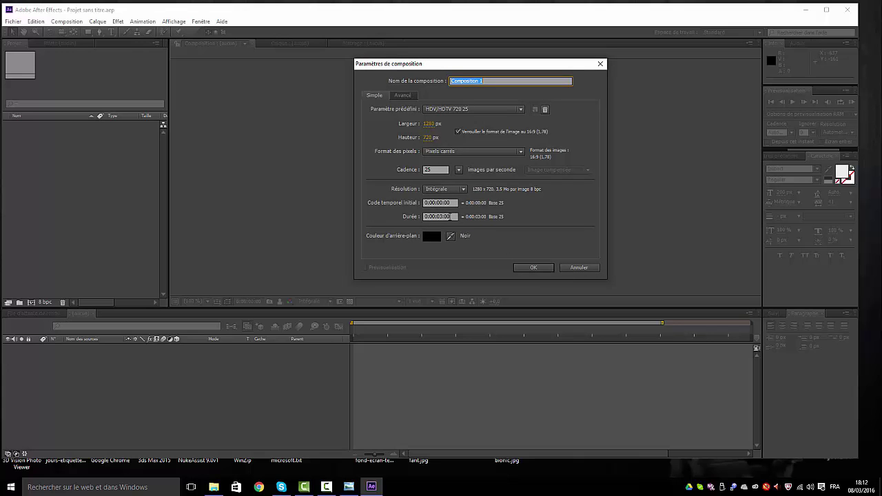
click(535, 268)
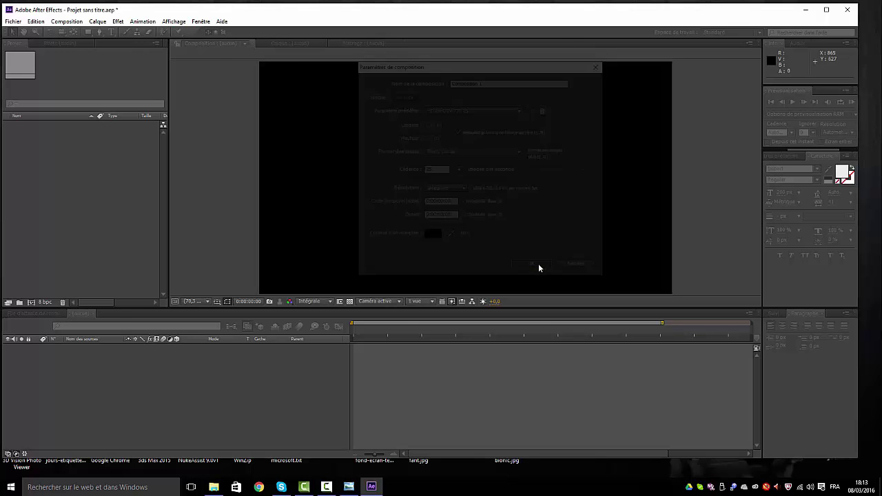
Start importing a file and browse to the south park folder on the Lexar (F:) drive
click(14, 21)
mouse_move(41, 139)
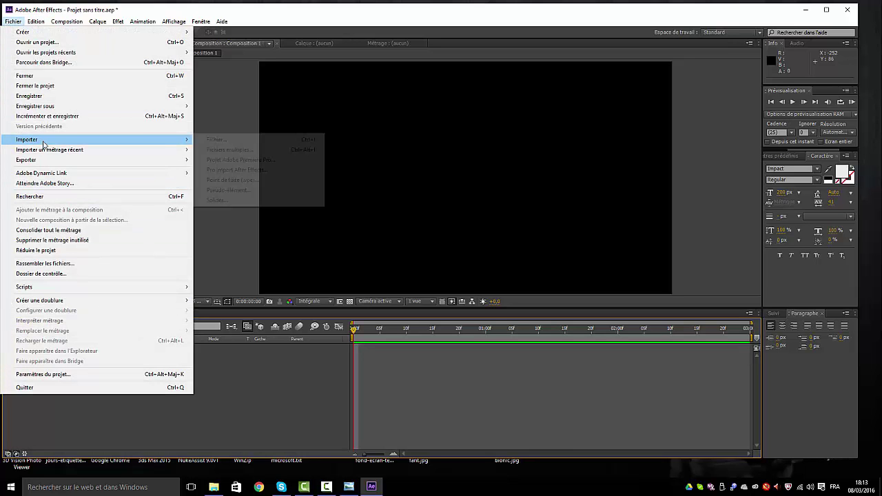
click(228, 141)
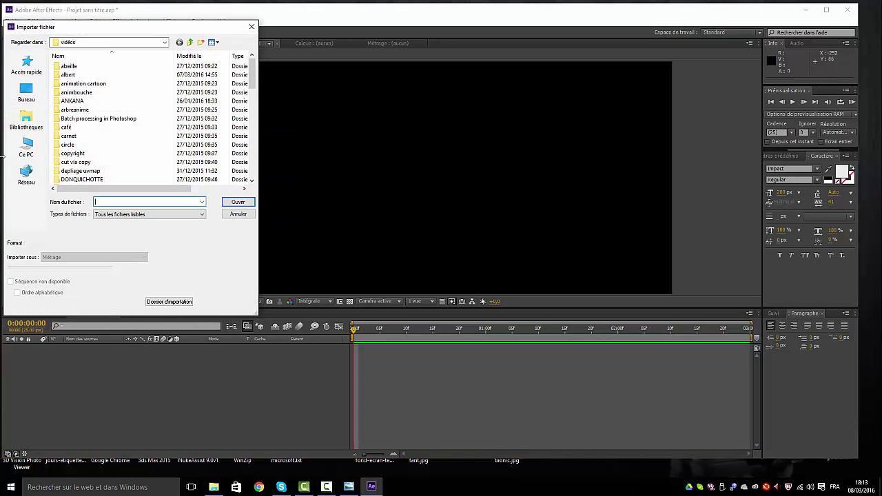
click(27, 145)
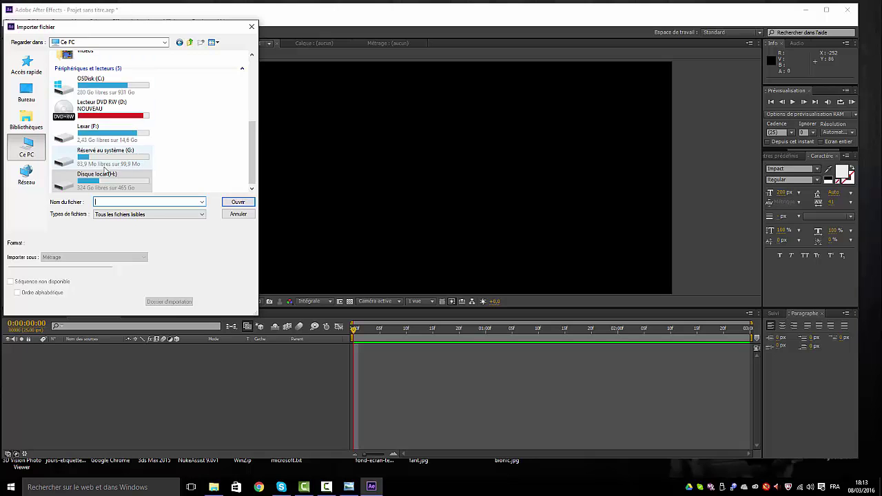
double_click(93, 133)
scroll(129, 161, down, 6)
scroll(128, 160, down, 2)
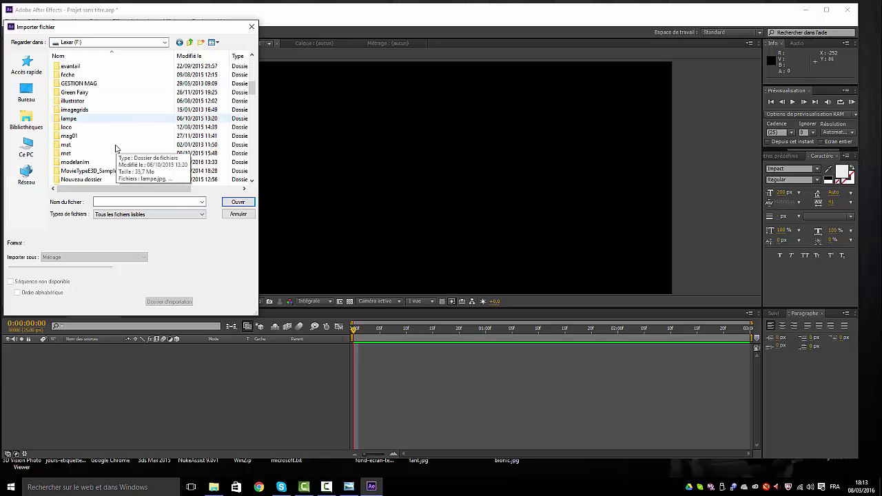
scroll(118, 134, down, 1)
scroll(117, 166, down, 4)
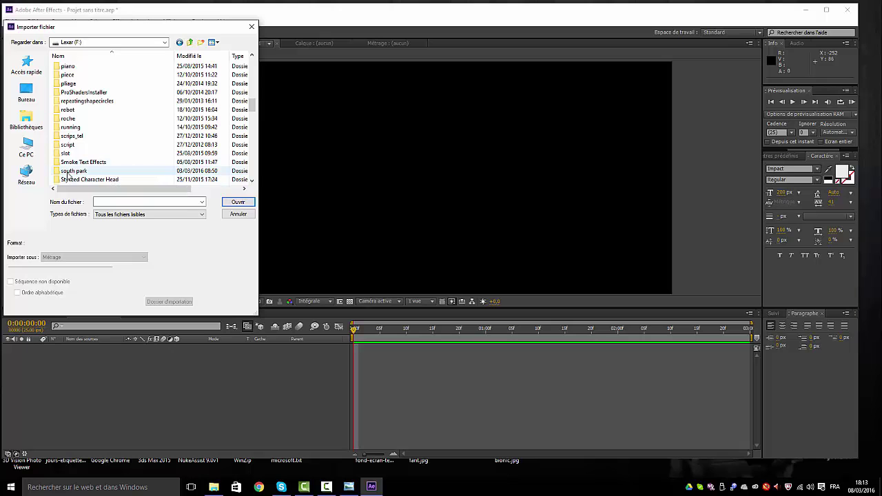
double_click(79, 171)
Import mcintyre.psd as a composition that retains layer sizes, with editable layer styles
scroll(129, 135, down, 4)
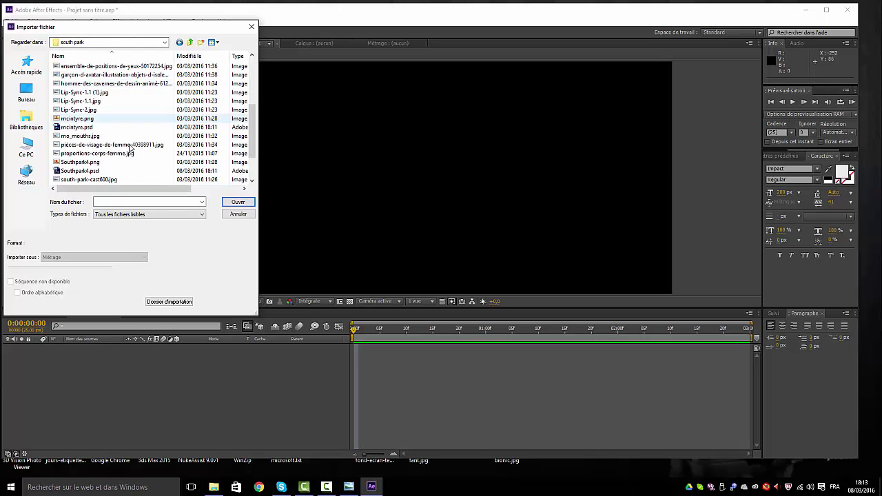
double_click(75, 128)
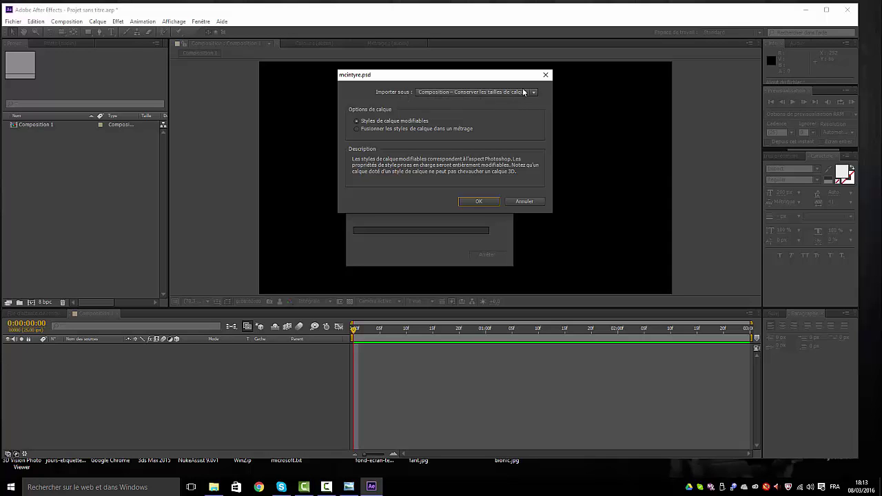
click(478, 201)
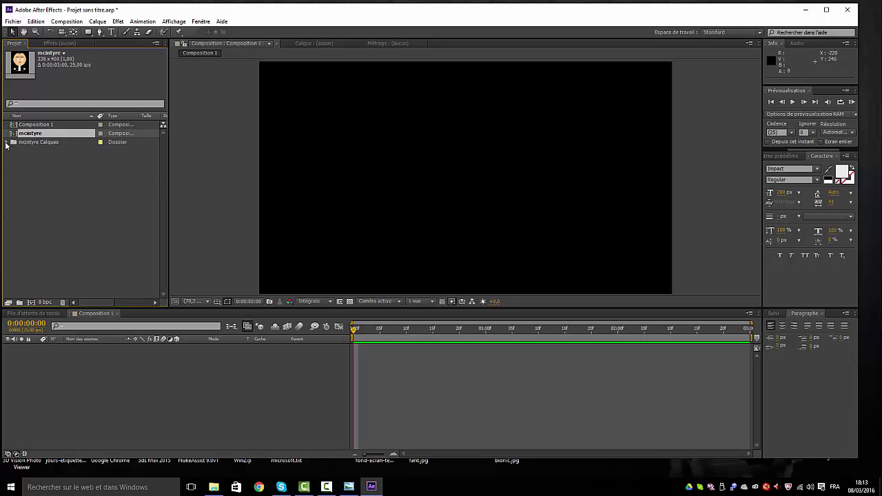
Open the mcintyre composition and show its hidden layers, including the rounded rectangle, bouche2, bouche1 and oeil2
click(7, 143)
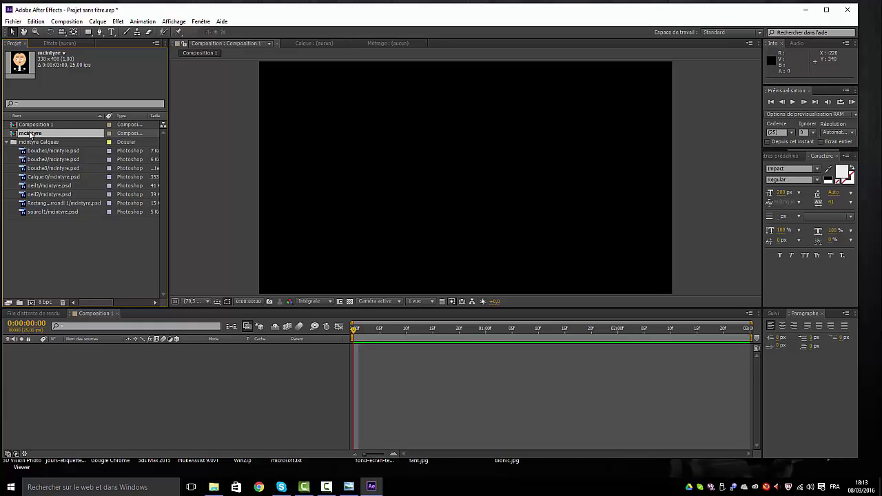
double_click(30, 133)
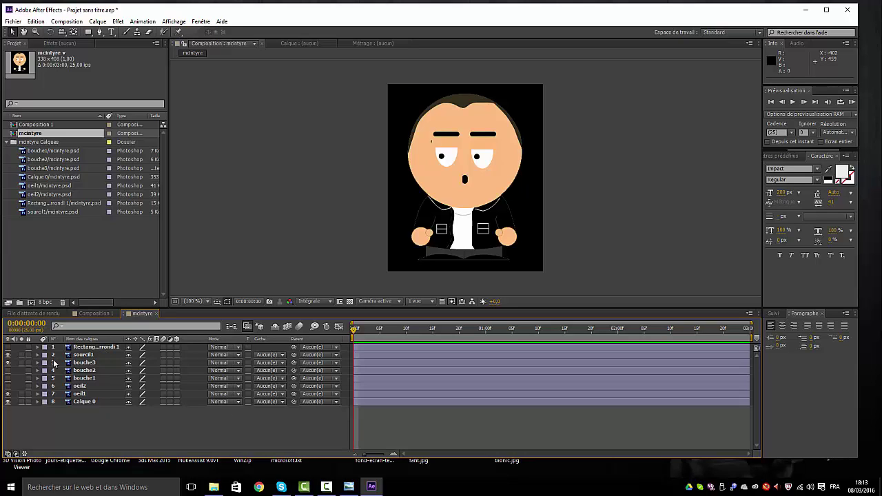
click(8, 355)
click(8, 370)
click(8, 379)
click(7, 387)
click(94, 402)
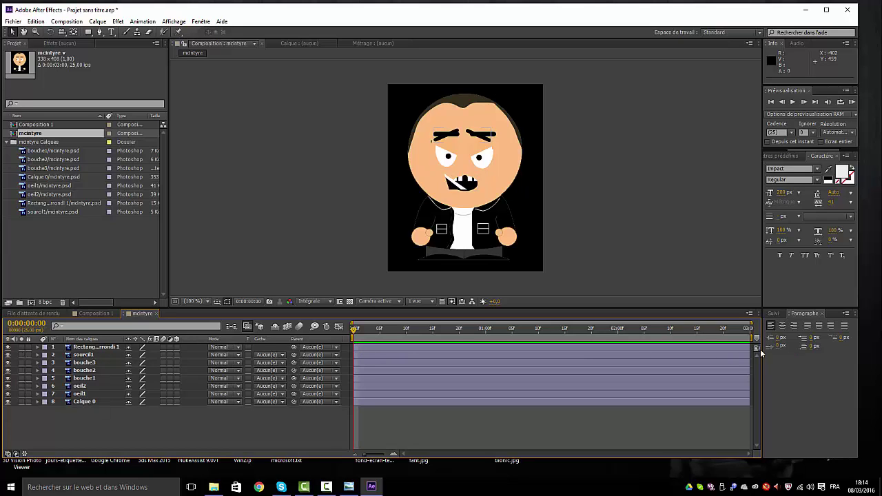
Trim the rounded rectangle, sourcil1 and bouche3 layers into consecutive short clips ending at about frames 4, 7 and 10
drag(737, 348, 366, 357)
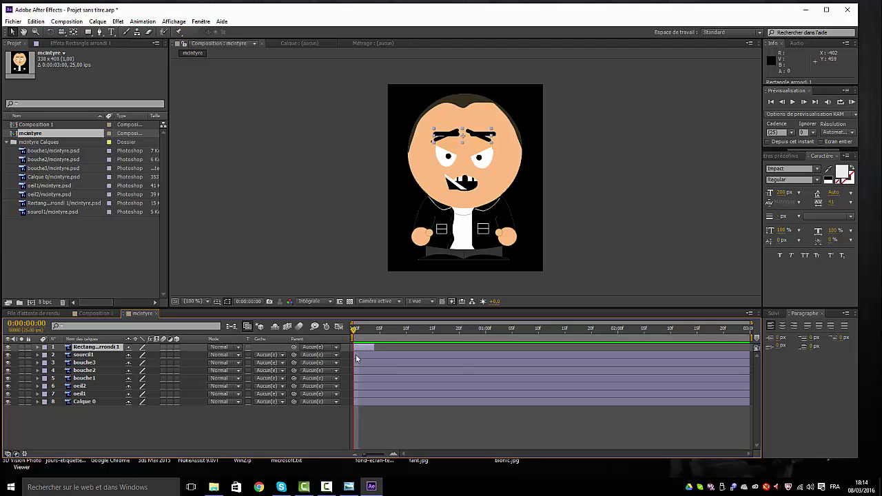
drag(357, 354, 377, 354)
drag(749, 356, 391, 363)
drag(749, 362, 409, 362)
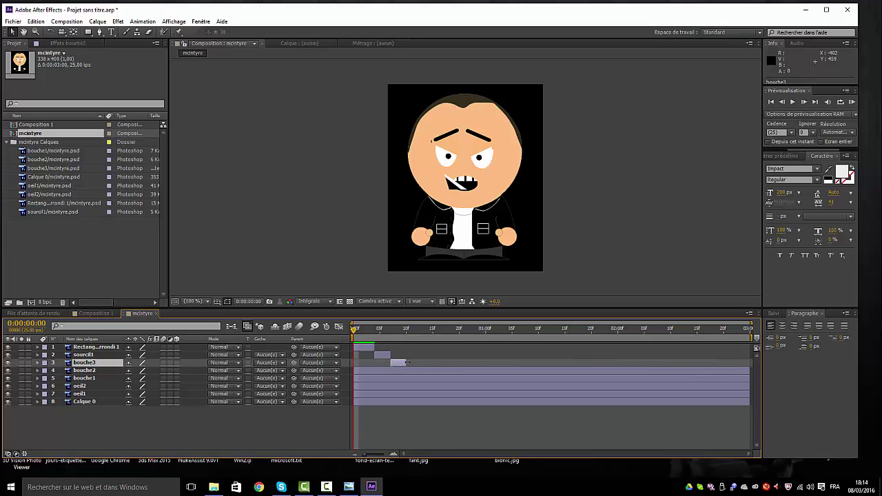
mouse_move(355, 331)
mouse_down()
mouse_move(366, 331)
mouse_move(348, 332)
mouse_up()
Trim bouche2 to about frames 10–14 and bouche1 to about frames 14–18 so they follow bouche3 in sequence
drag(355, 369, 407, 373)
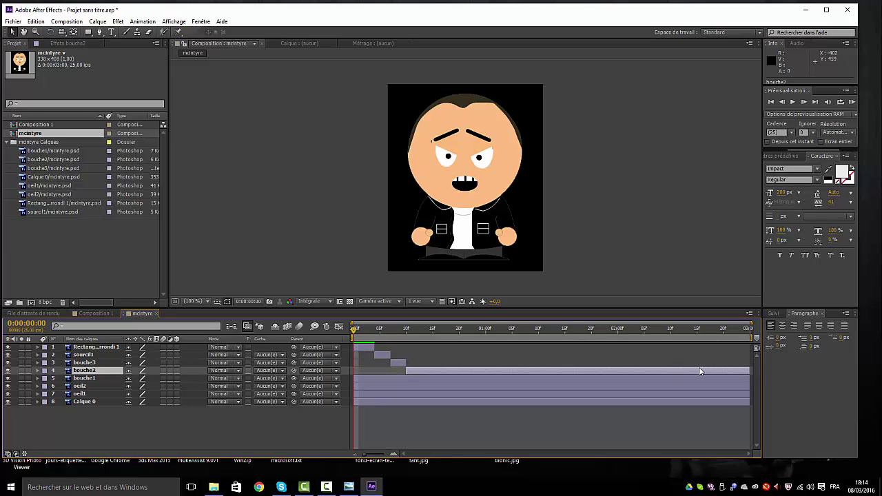
drag(749, 371, 427, 370)
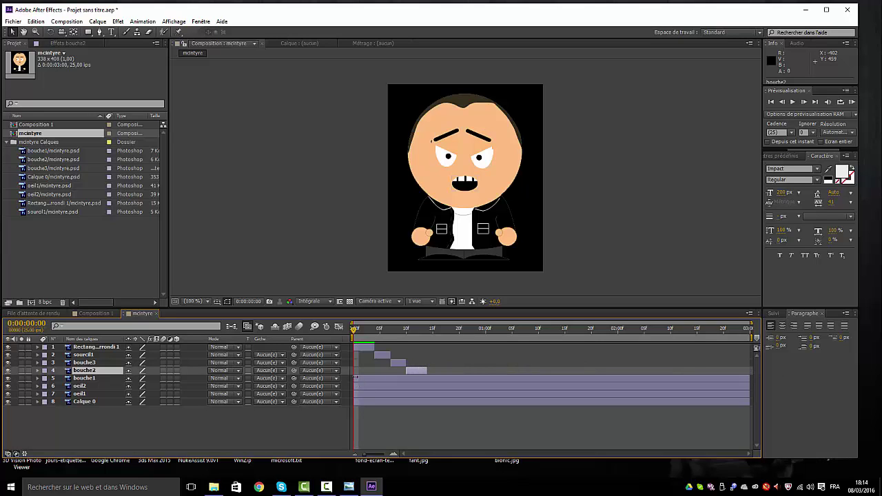
drag(356, 377, 429, 378)
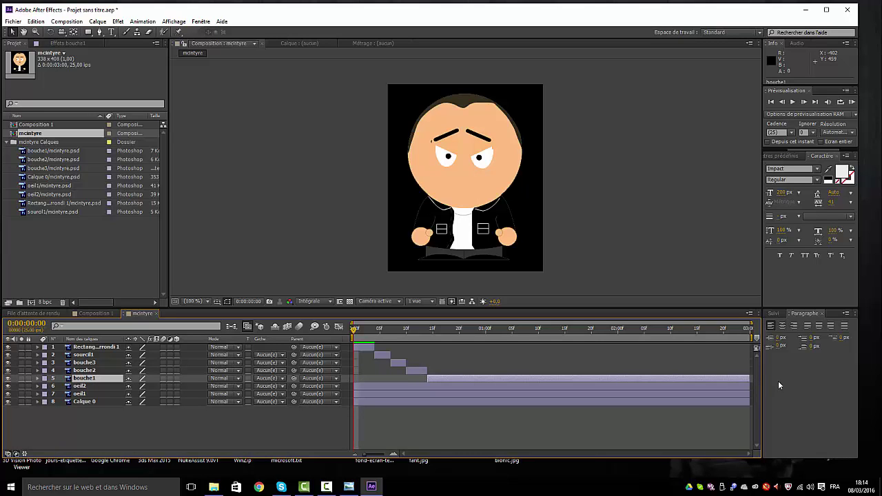
drag(750, 378, 448, 378)
Trim oeil2 to about frames 18–22 and oeil1 to about frames 22–25, continuing the staircase of clips
drag(355, 386, 445, 386)
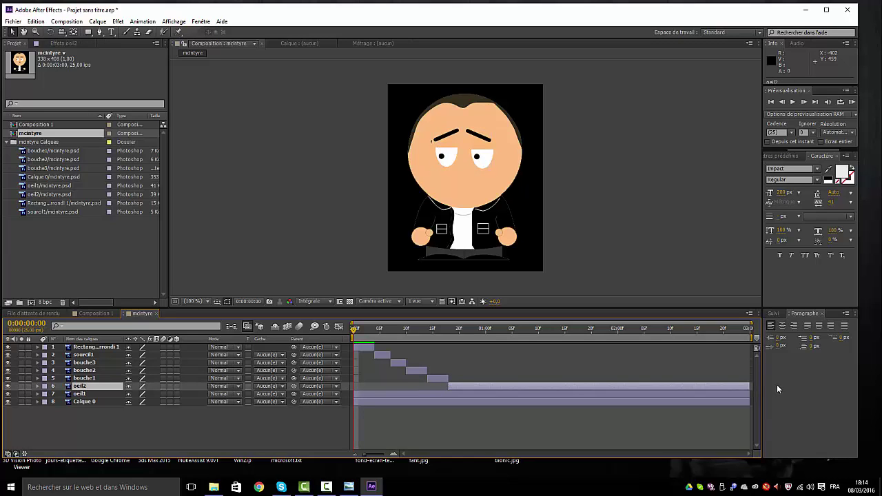
drag(748, 386, 469, 387)
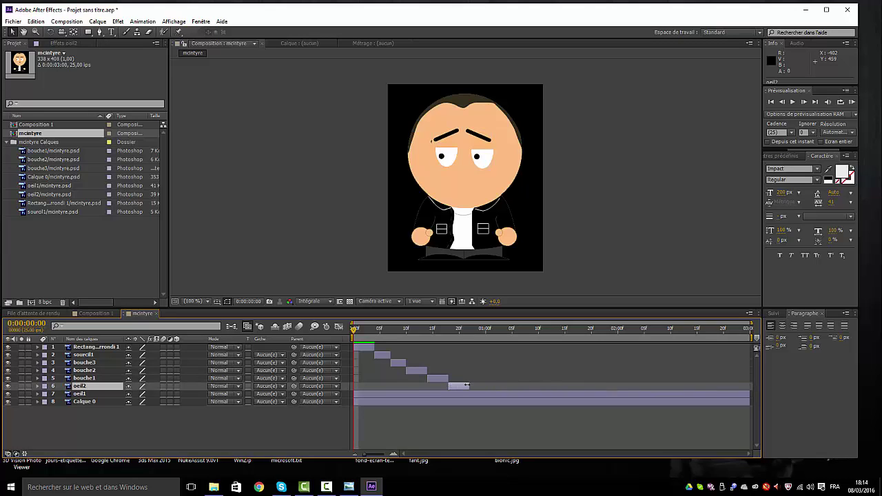
drag(355, 393, 470, 393)
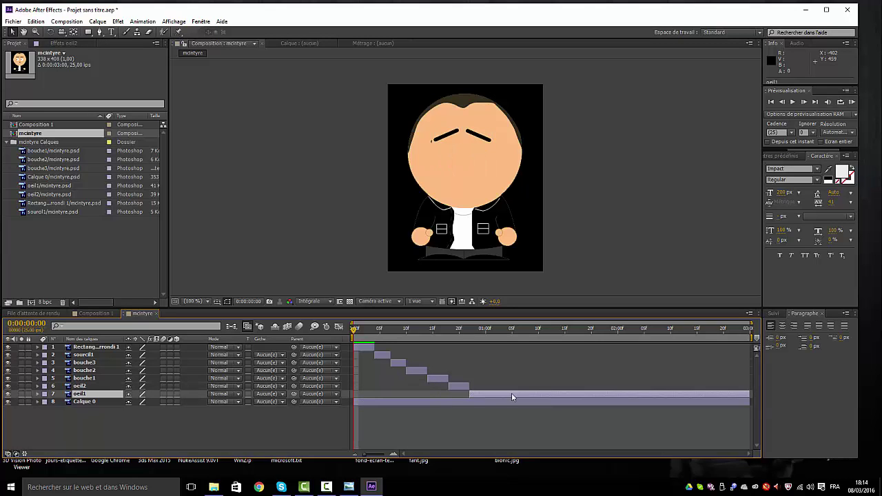
drag(743, 393, 486, 395)
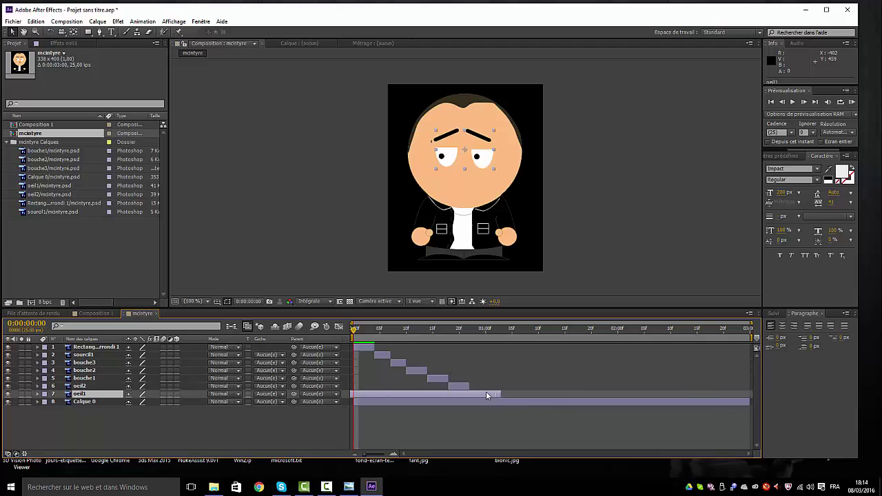
drag(393, 393, 650, 411)
drag(421, 393, 473, 391)
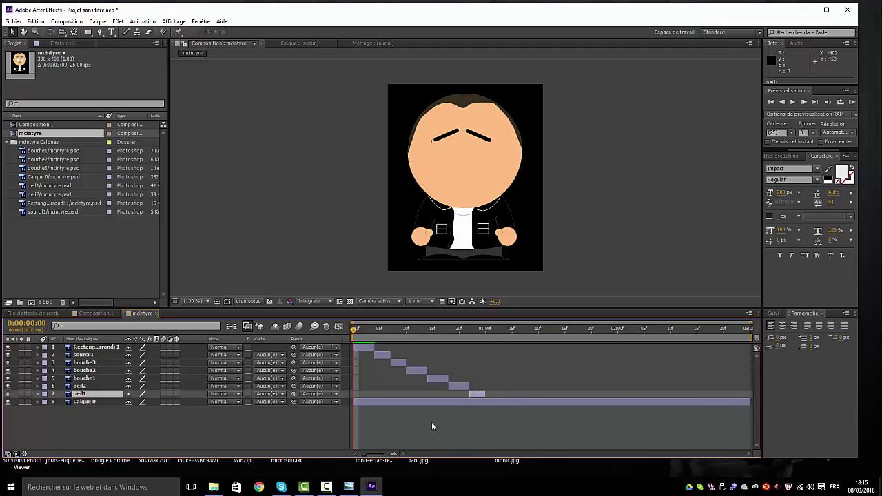
Scrub from the start of the timeline to check how the staggered layers appear one after another
mouse_move(354, 333)
mouse_down()
mouse_move(362, 333)
mouse_move(346, 337)
mouse_up()
click(6, 347)
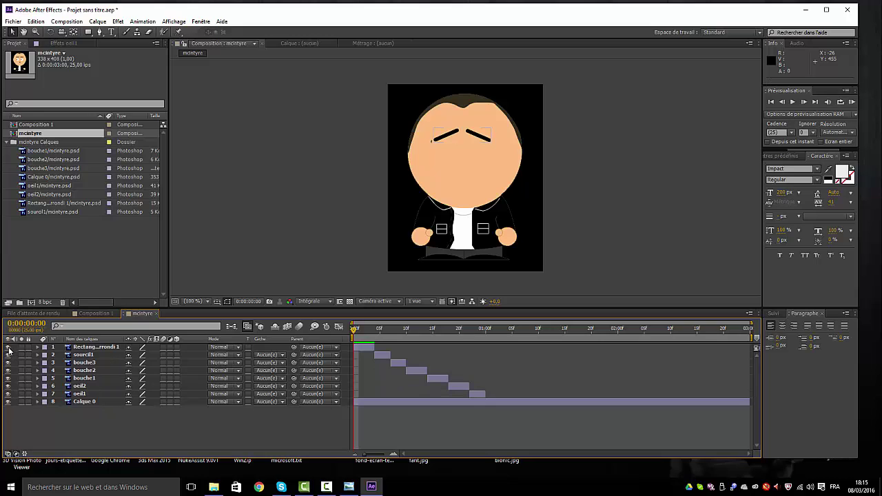
mouse_move(354, 330)
mouse_down()
mouse_move(402, 330)
mouse_move(366, 334)
mouse_move(459, 348)
mouse_move(357, 344)
mouse_up()
Move the oeil1 clip to the start of the timeline and oeil2 directly after it at about frame 4
click(437, 380)
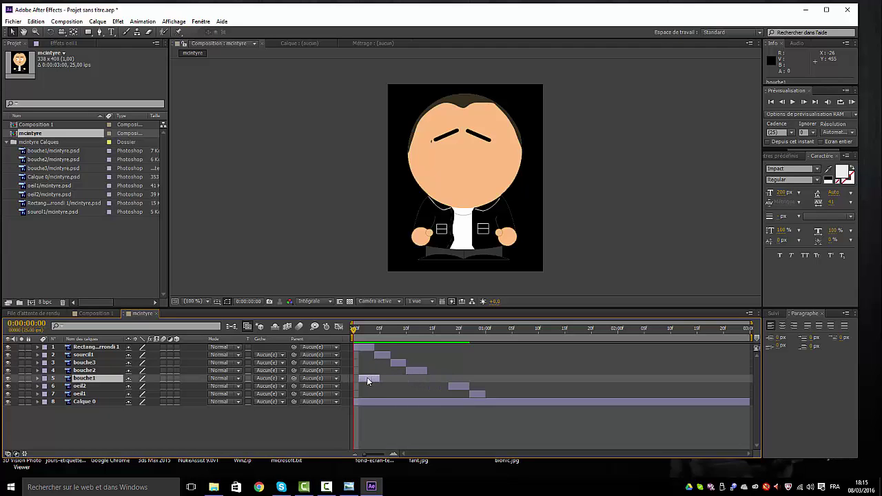
drag(367, 381, 424, 378)
drag(478, 394, 370, 397)
drag(453, 385, 390, 389)
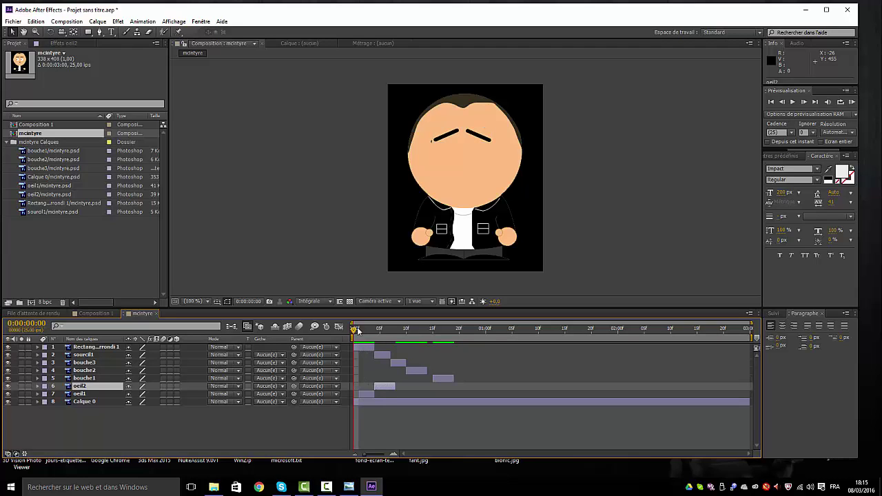
drag(359, 395, 354, 395)
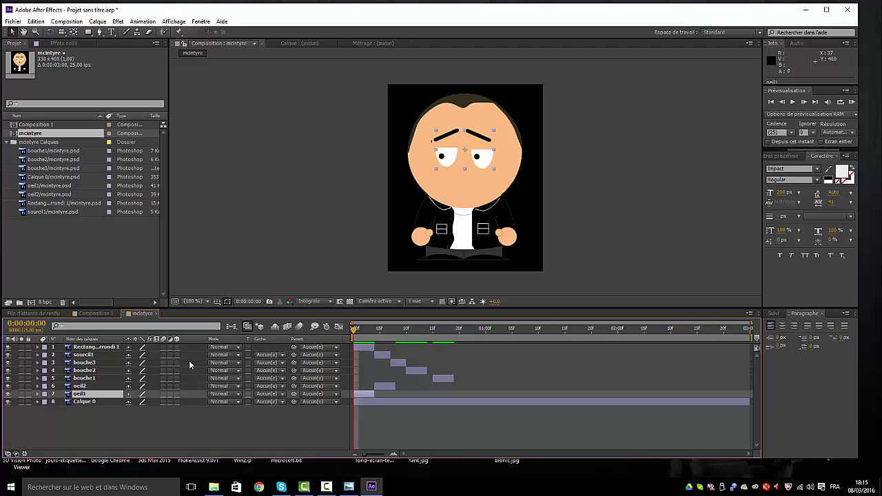
Move bouche1 to the start of the timeline, bouche2 to about frame 4 and bouche3 to about frame 8
drag(353, 329, 387, 390)
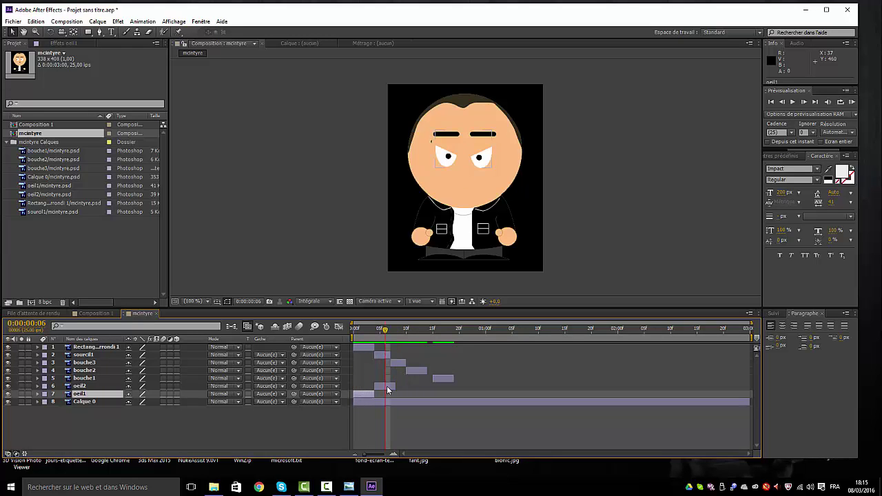
drag(444, 378, 410, 365)
click(408, 370)
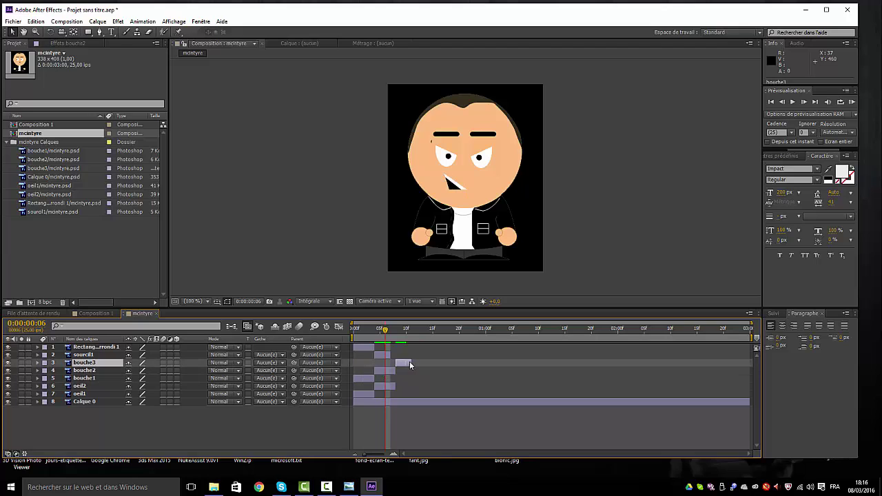
Extend the sourcil1 and oeil2 clips to about frame 11 so they end together with bouche3
drag(384, 330, 412, 356)
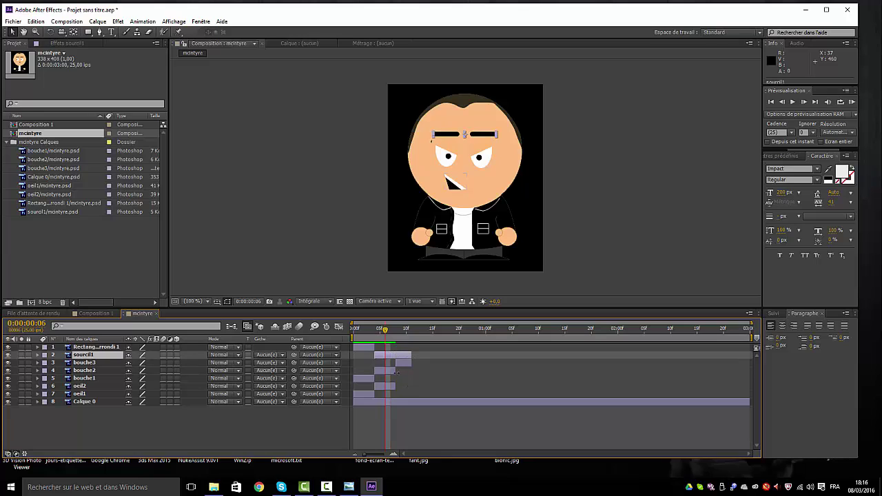
click(394, 386)
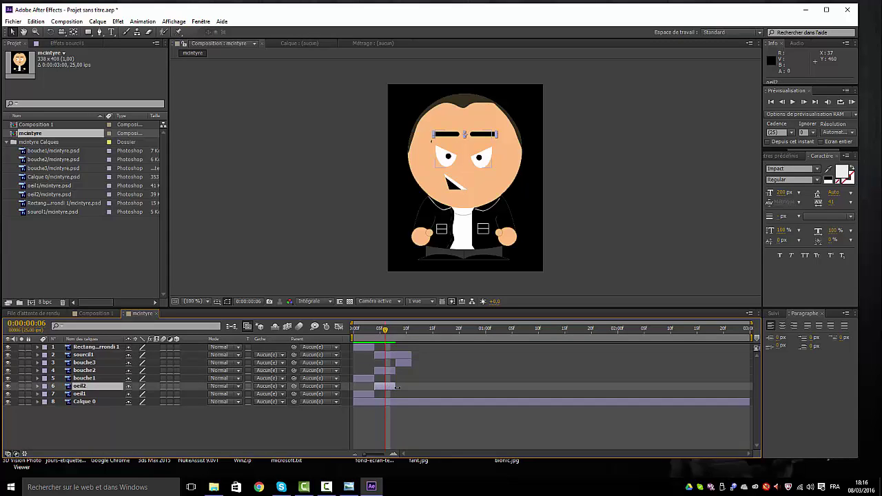
drag(397, 388, 408, 387)
Try extending bouche2 to about frame 11 and shifting bouche3 later, then return both clips to meet at about frame 8
drag(395, 370, 410, 371)
mouse_move(386, 332)
mouse_down()
mouse_move(364, 336)
mouse_move(391, 338)
mouse_move(375, 348)
mouse_move(407, 348)
mouse_move(375, 349)
mouse_move(395, 346)
mouse_up()
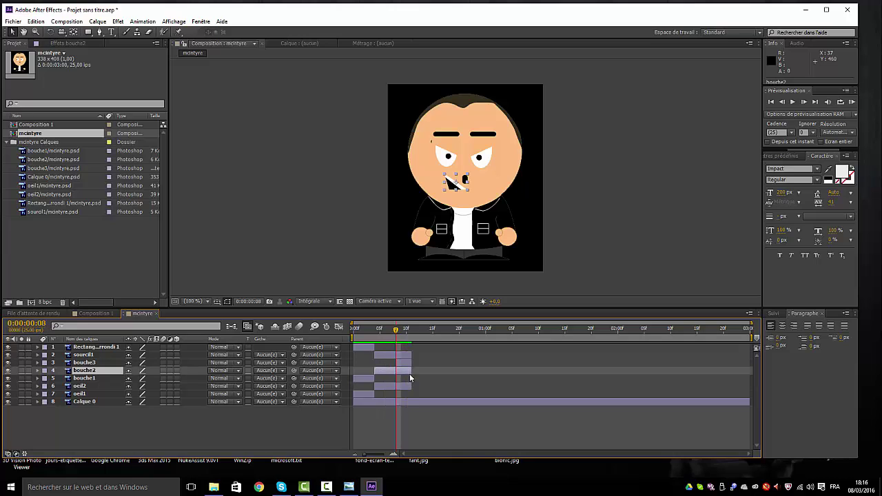
drag(406, 363, 412, 362)
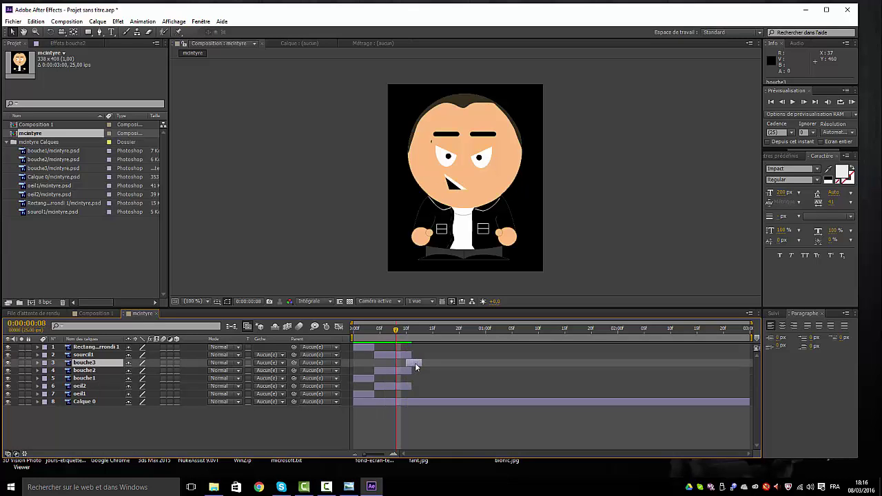
mouse_move(411, 371)
mouse_down()
mouse_move(394, 371)
mouse_move(398, 363)
mouse_up()
click(402, 363)
Play back the facial animation and place the playhead at frame 12, just past the last face clips
key(space)
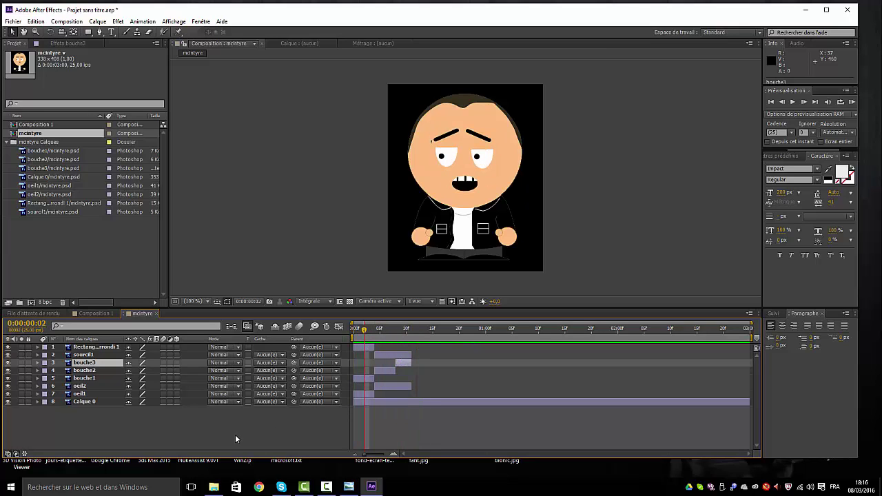
click(246, 426)
click(416, 329)
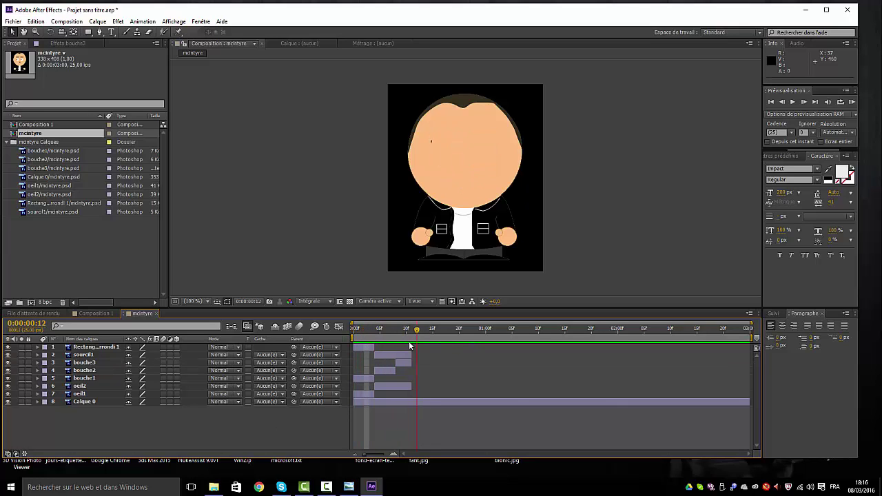